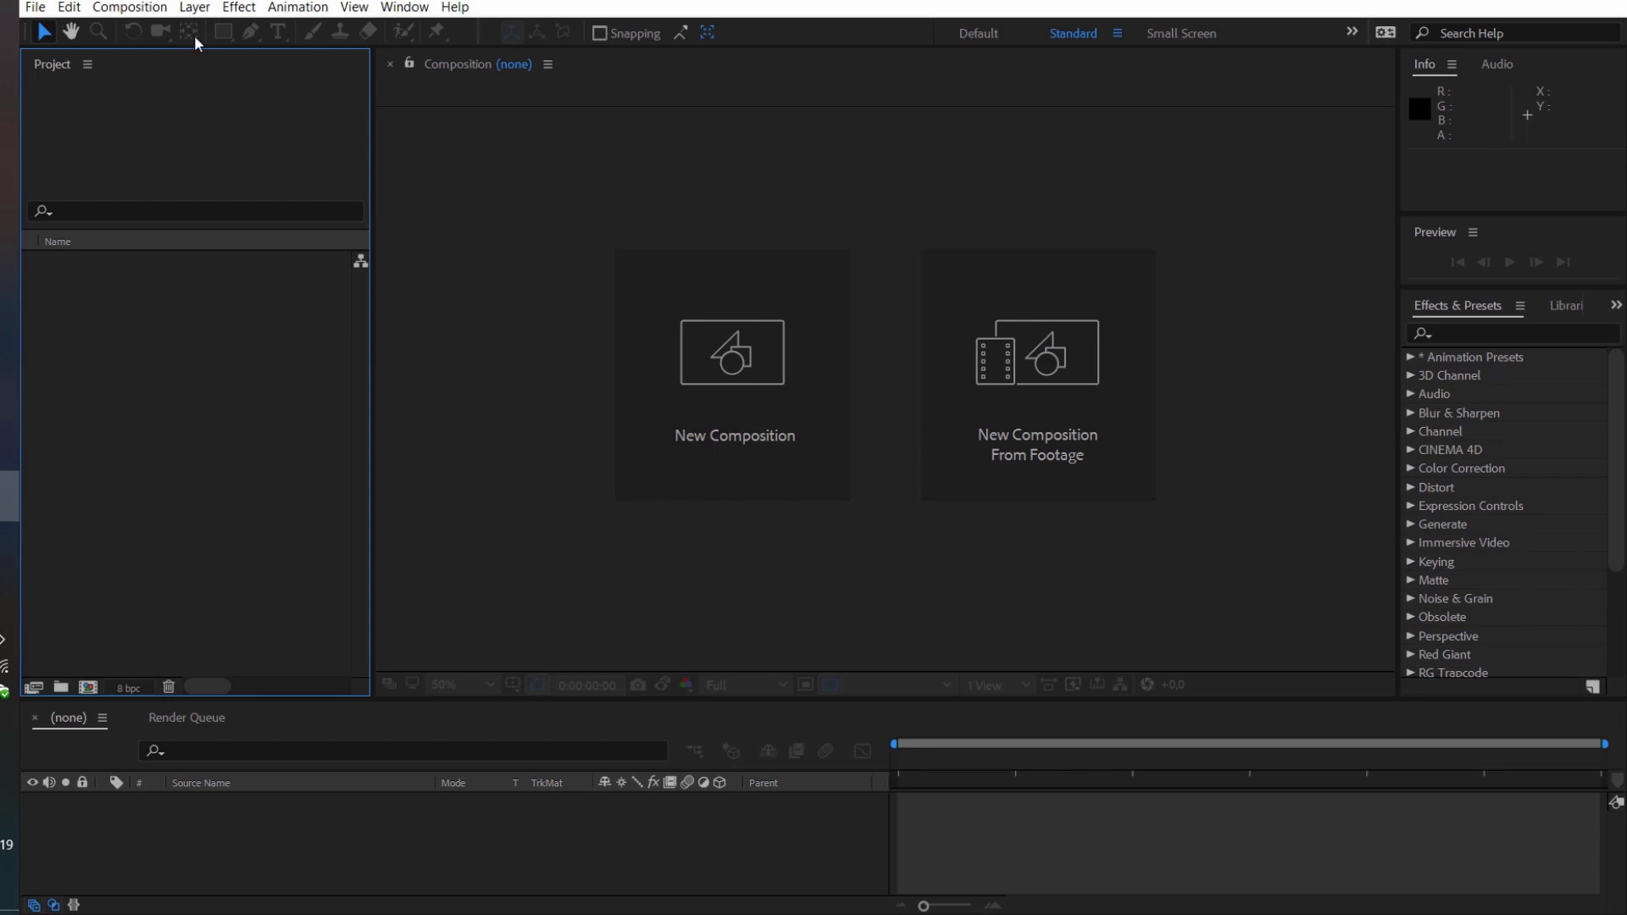
Start a new composition from the Composition menu, defaulting to Comp 1 at HDTV 1080 25
left_click(161, 8)
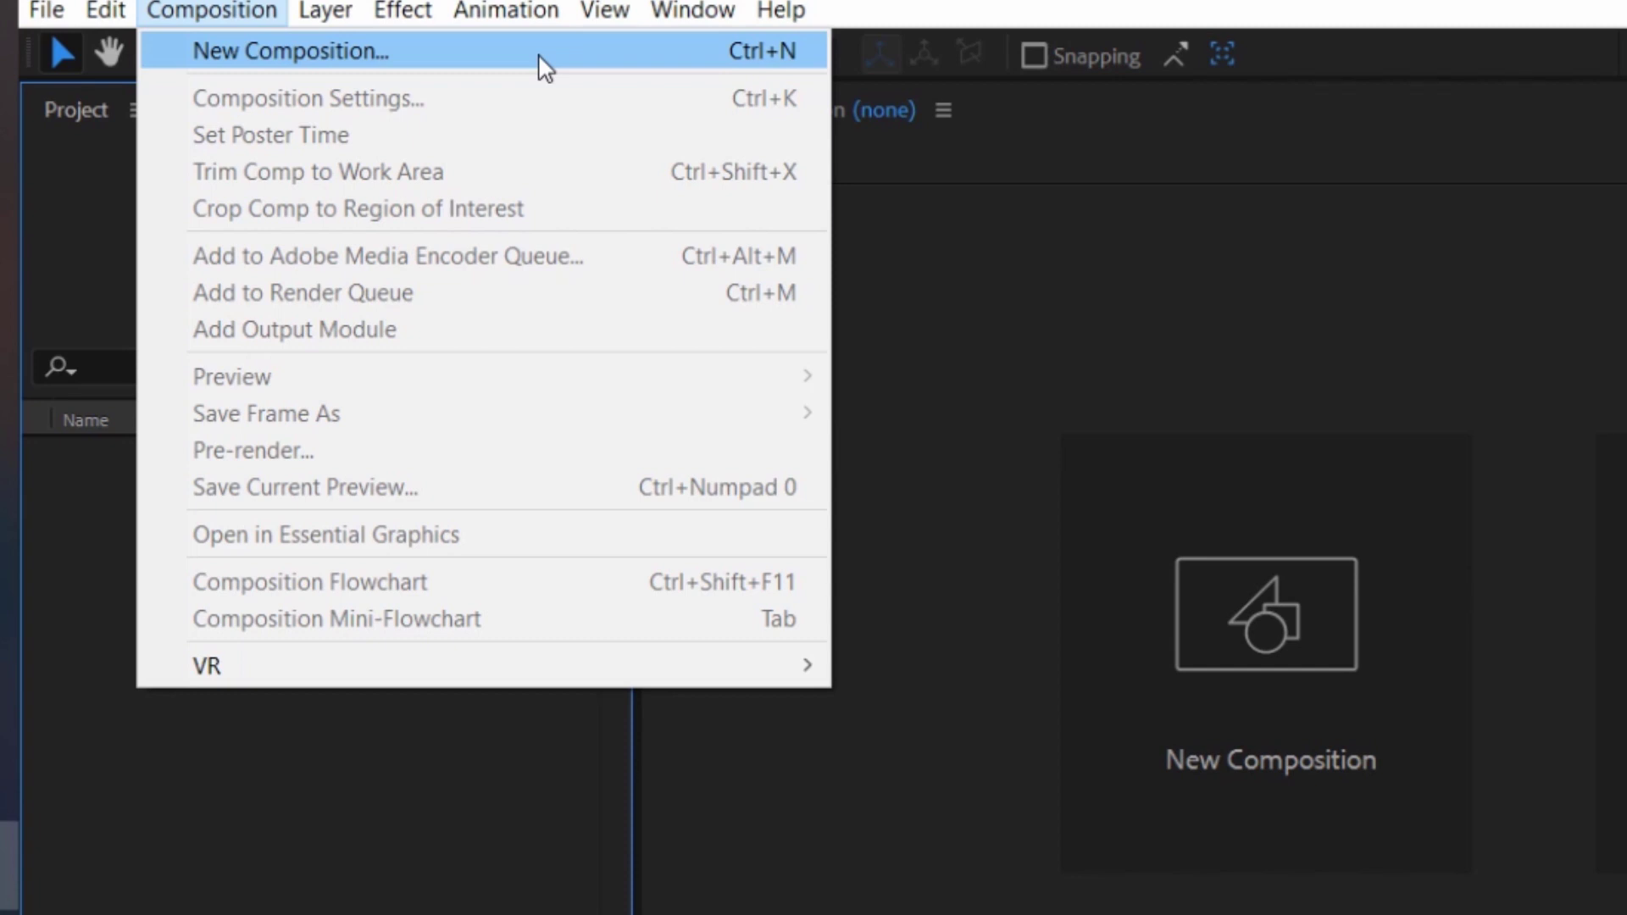
left_click(539, 56)
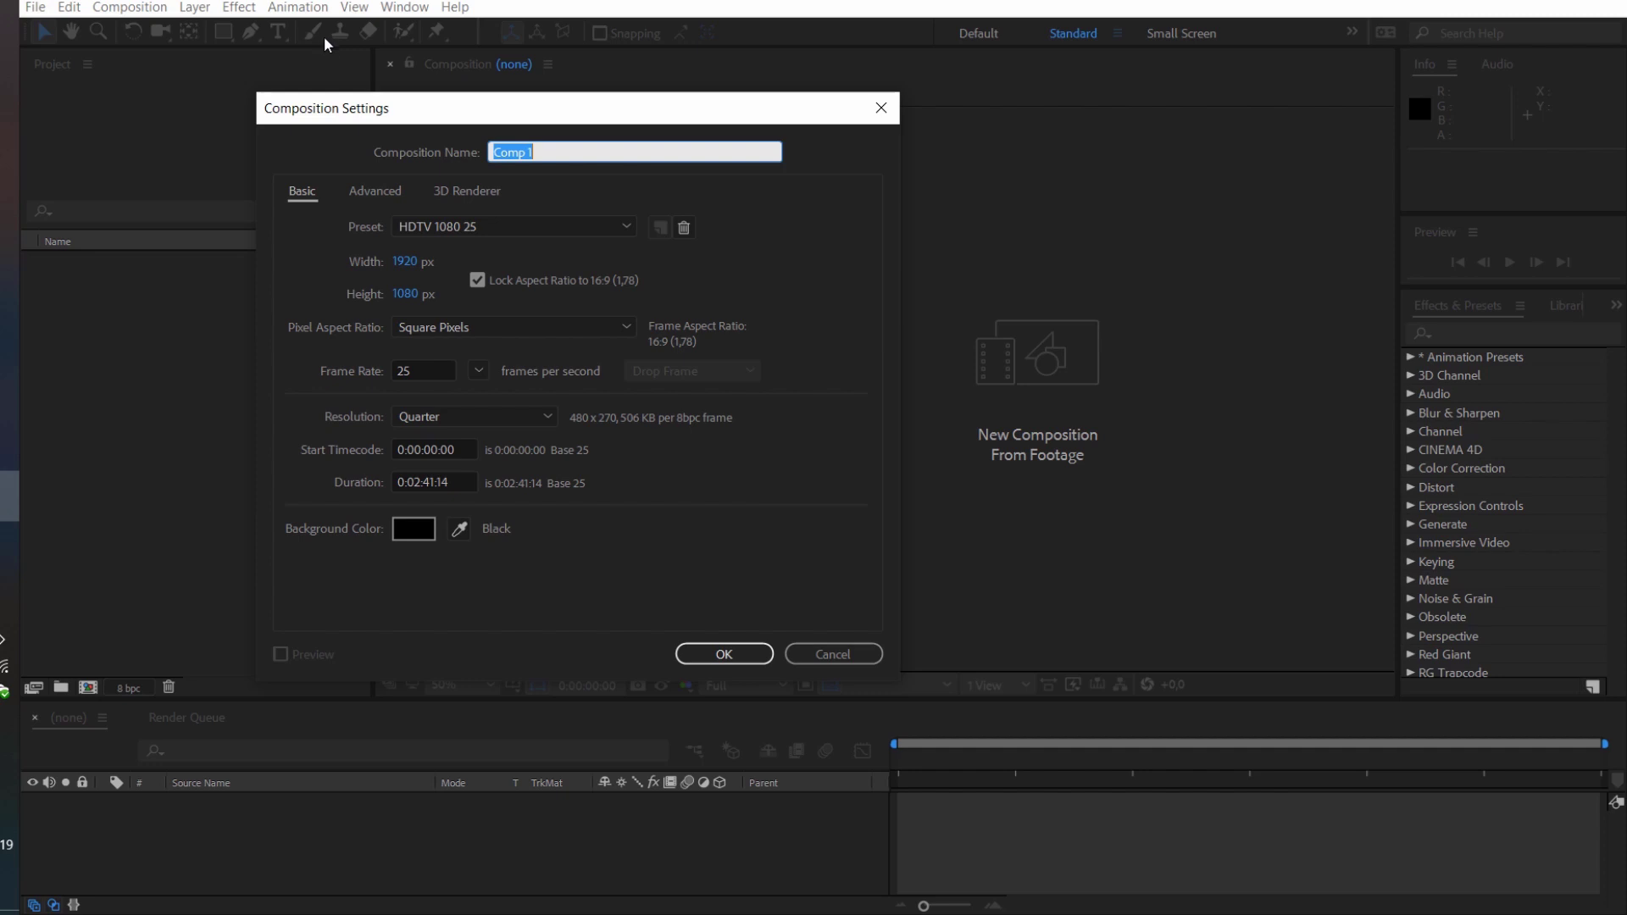
Keep the HDTV 1080 25 preset and create Comp 1 at 1920×1080, 25 fps
left_click(626, 226)
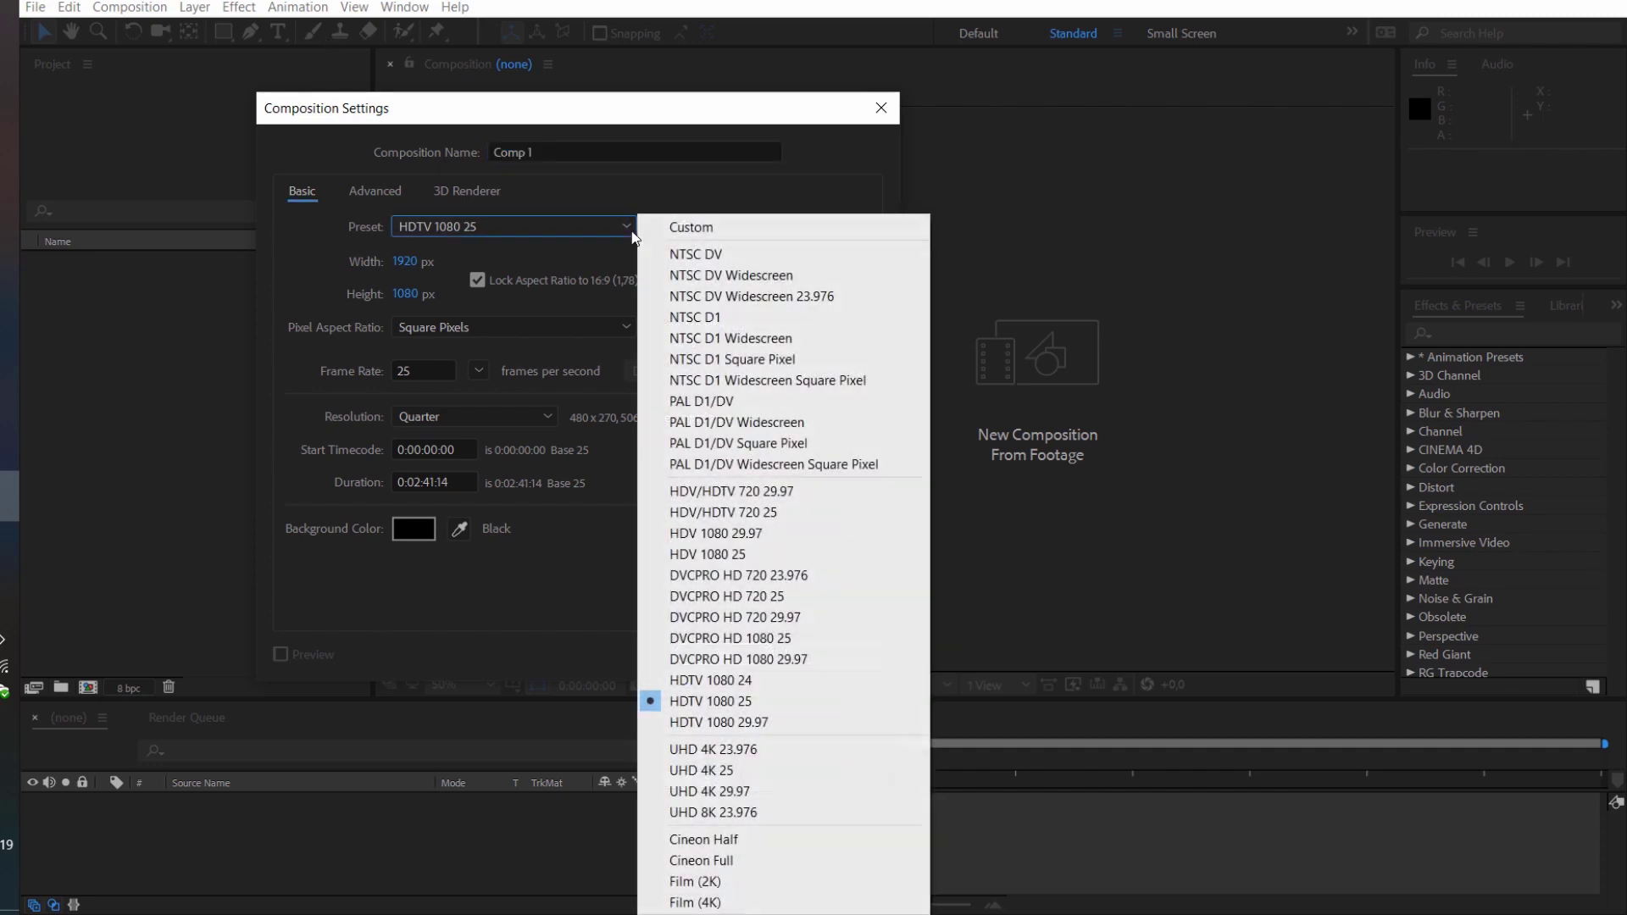
left_click(509, 308)
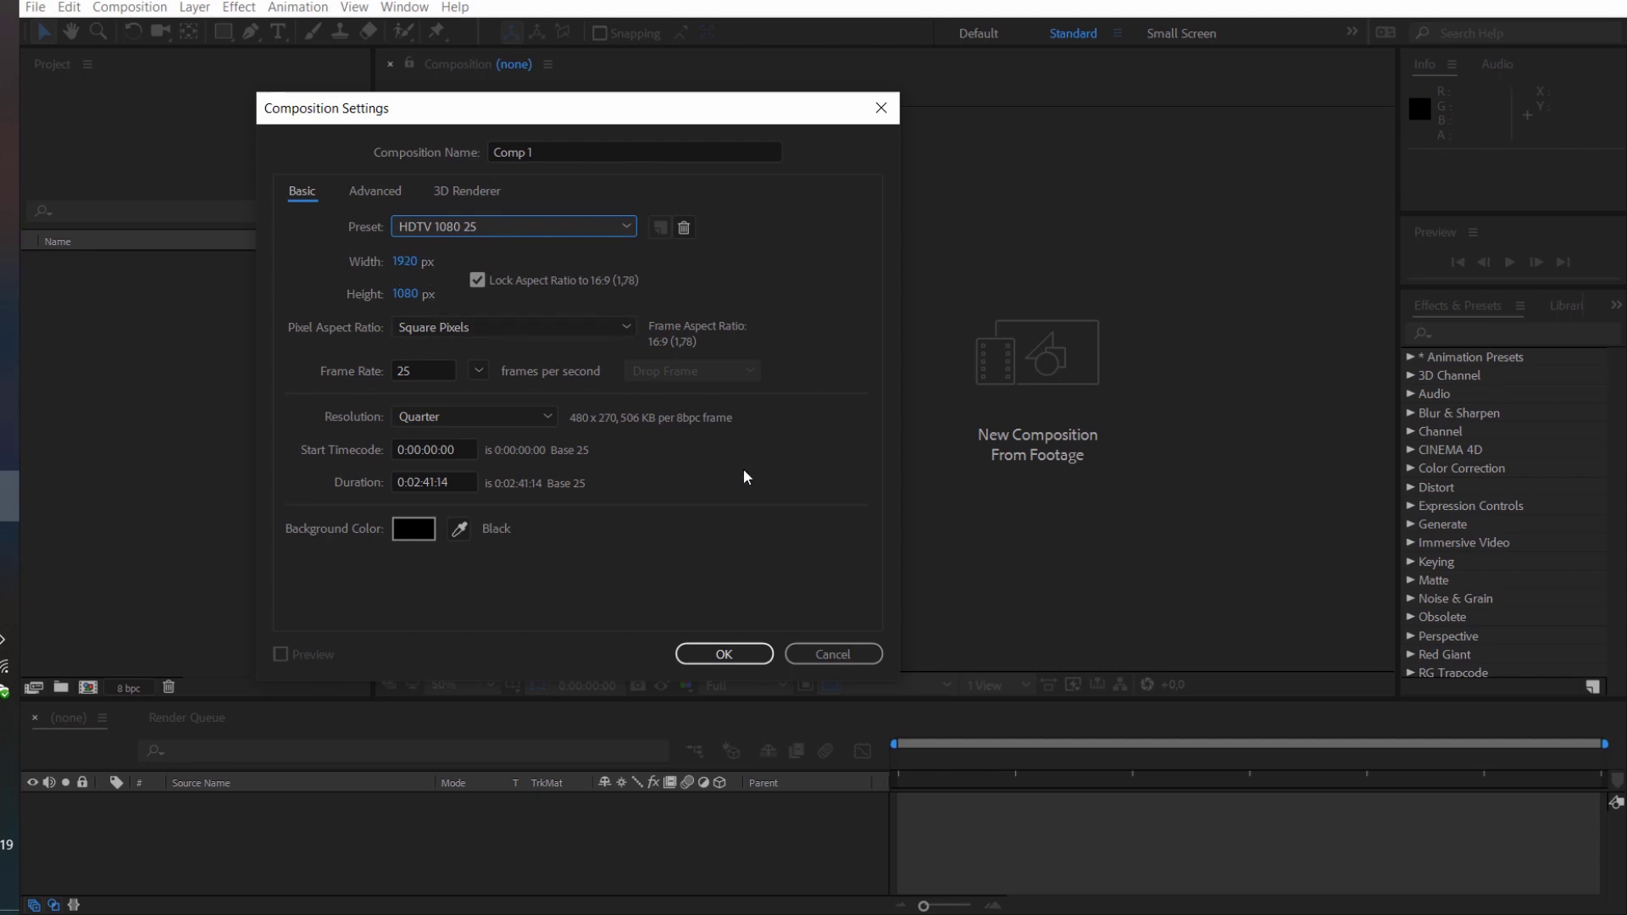
left_click(738, 654)
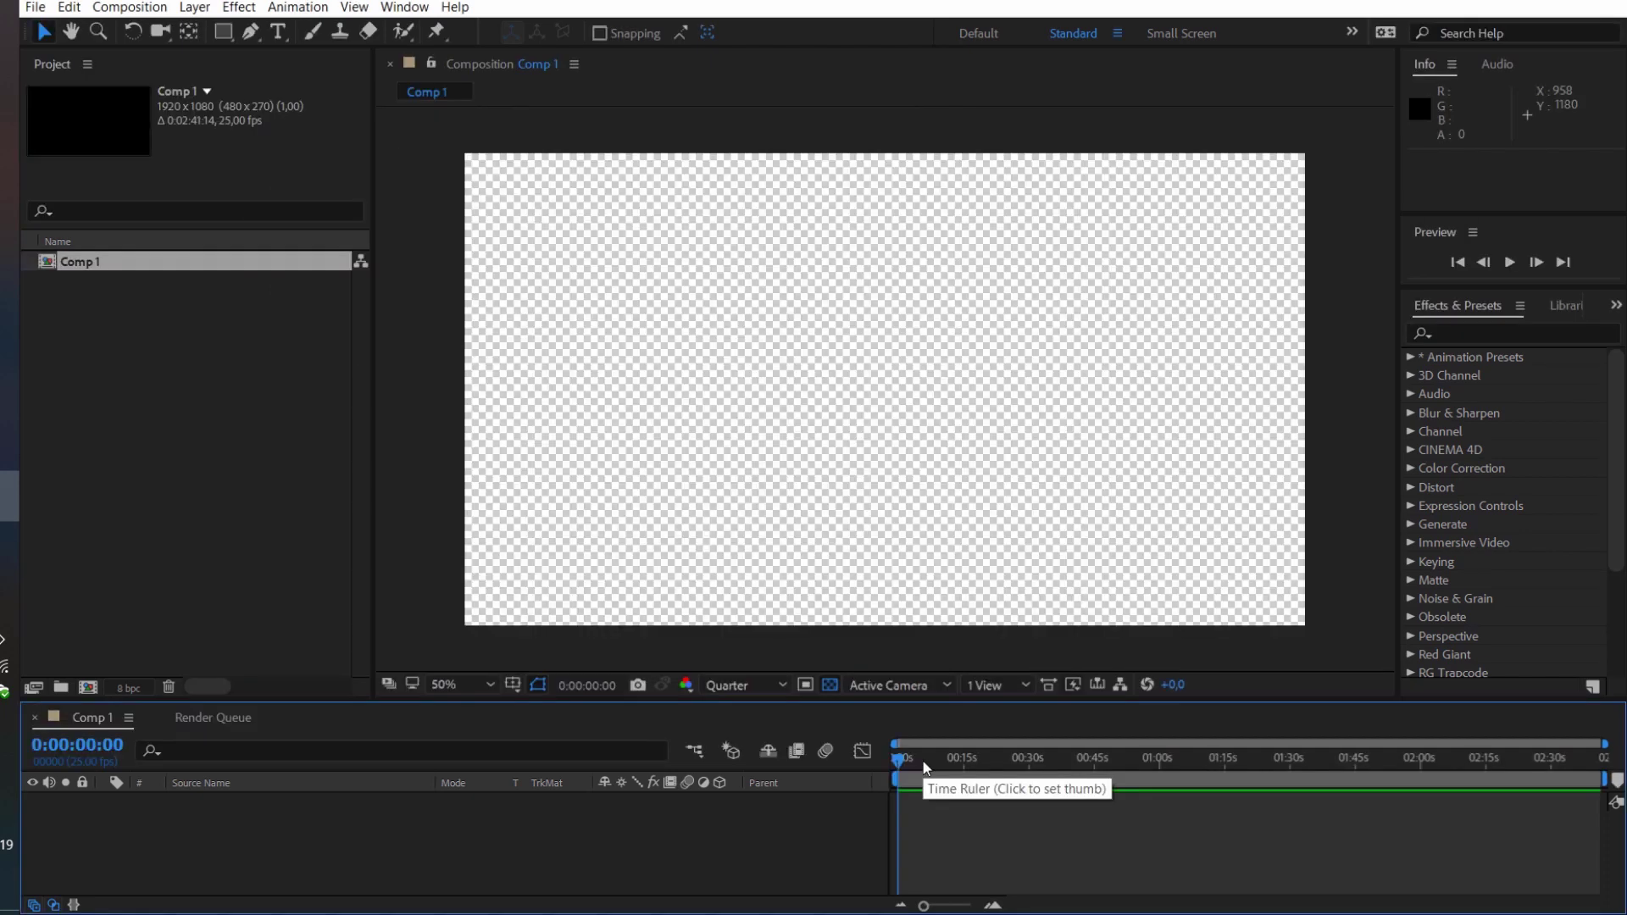
Scrub through Comp 1's timeline, then reopen its Composition Settings with Ctrl+K
left_click_drag(925, 765, 570, 819)
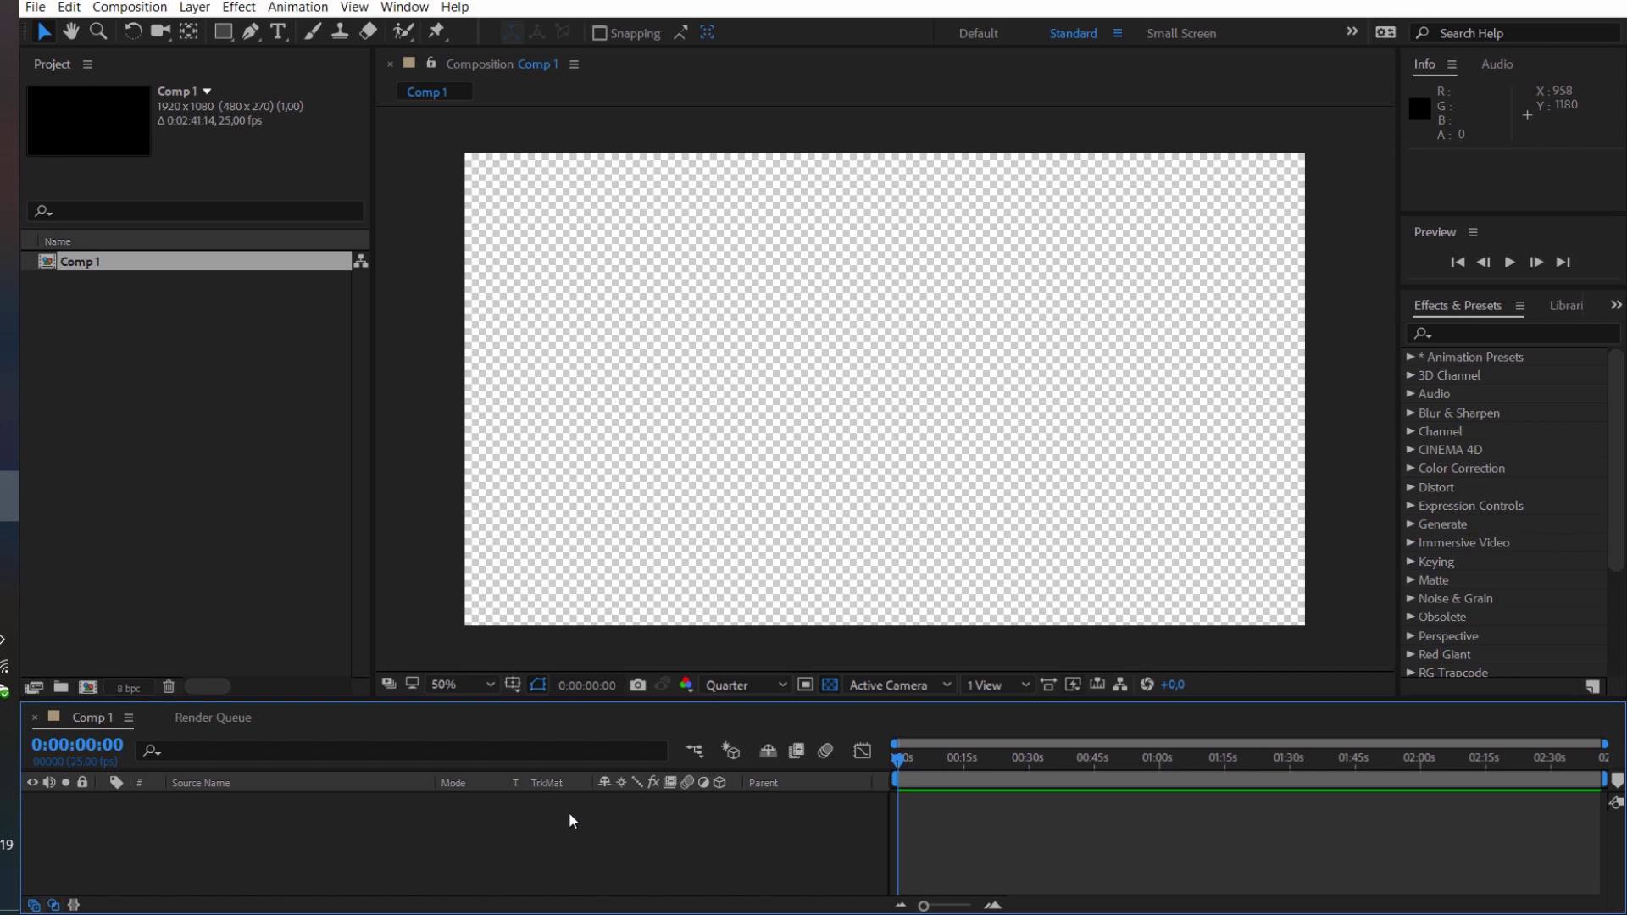
key("ctrl+k")
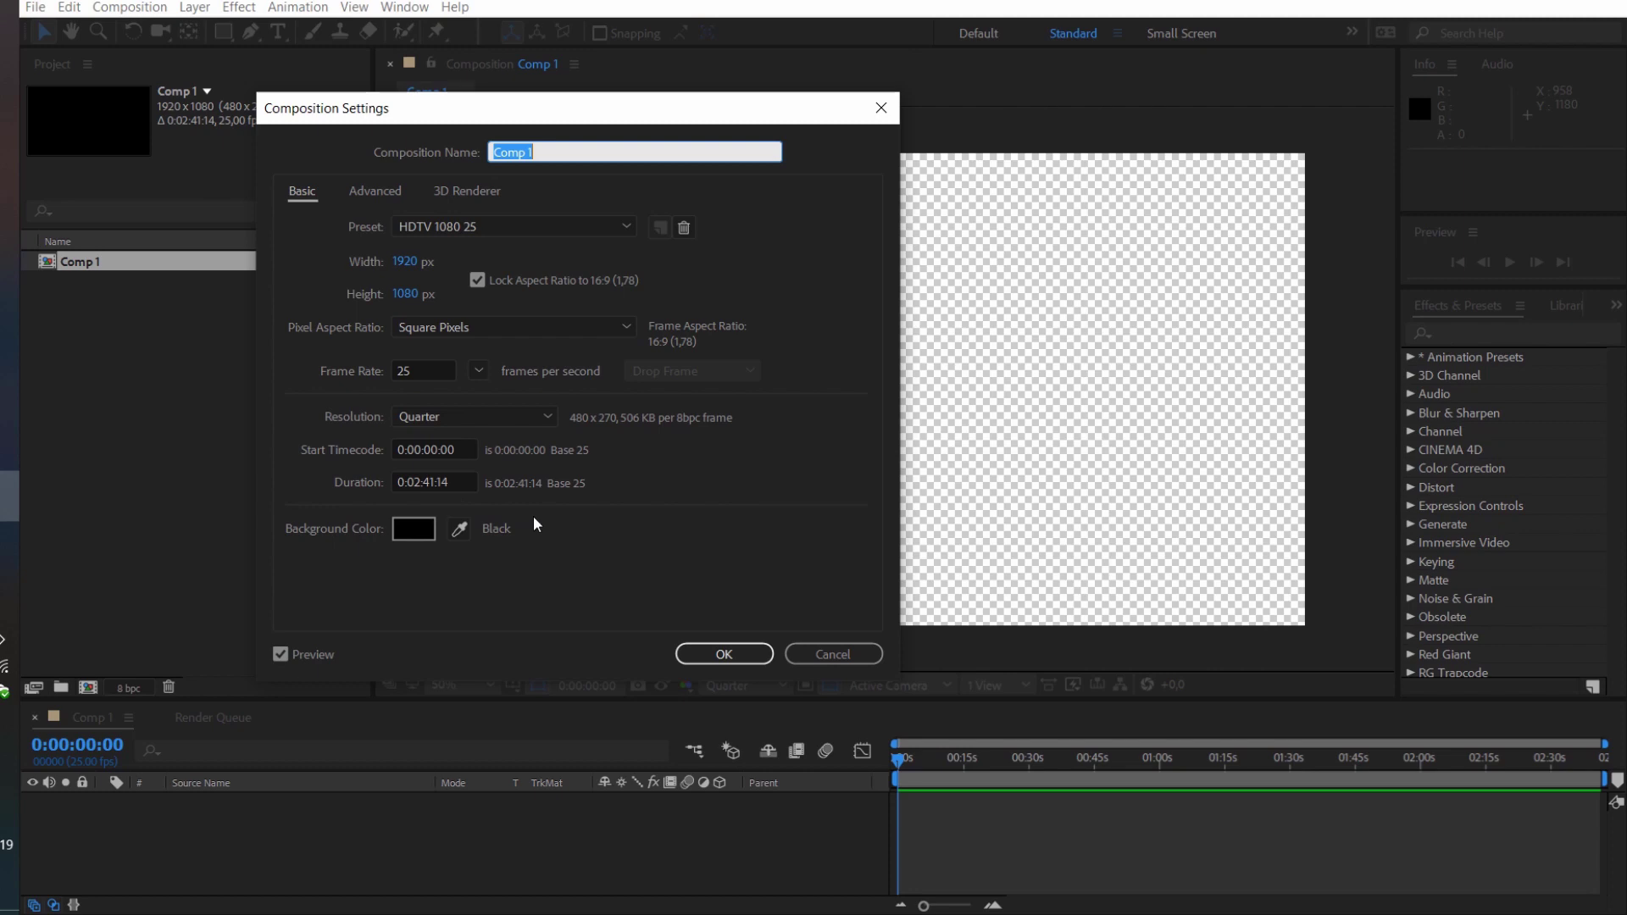
Change Comp 1's Duration field to 0:00:01:14, confirm, and pick the Rectangle tool
left_click(424, 482)
key("BackSpace")
type("0")
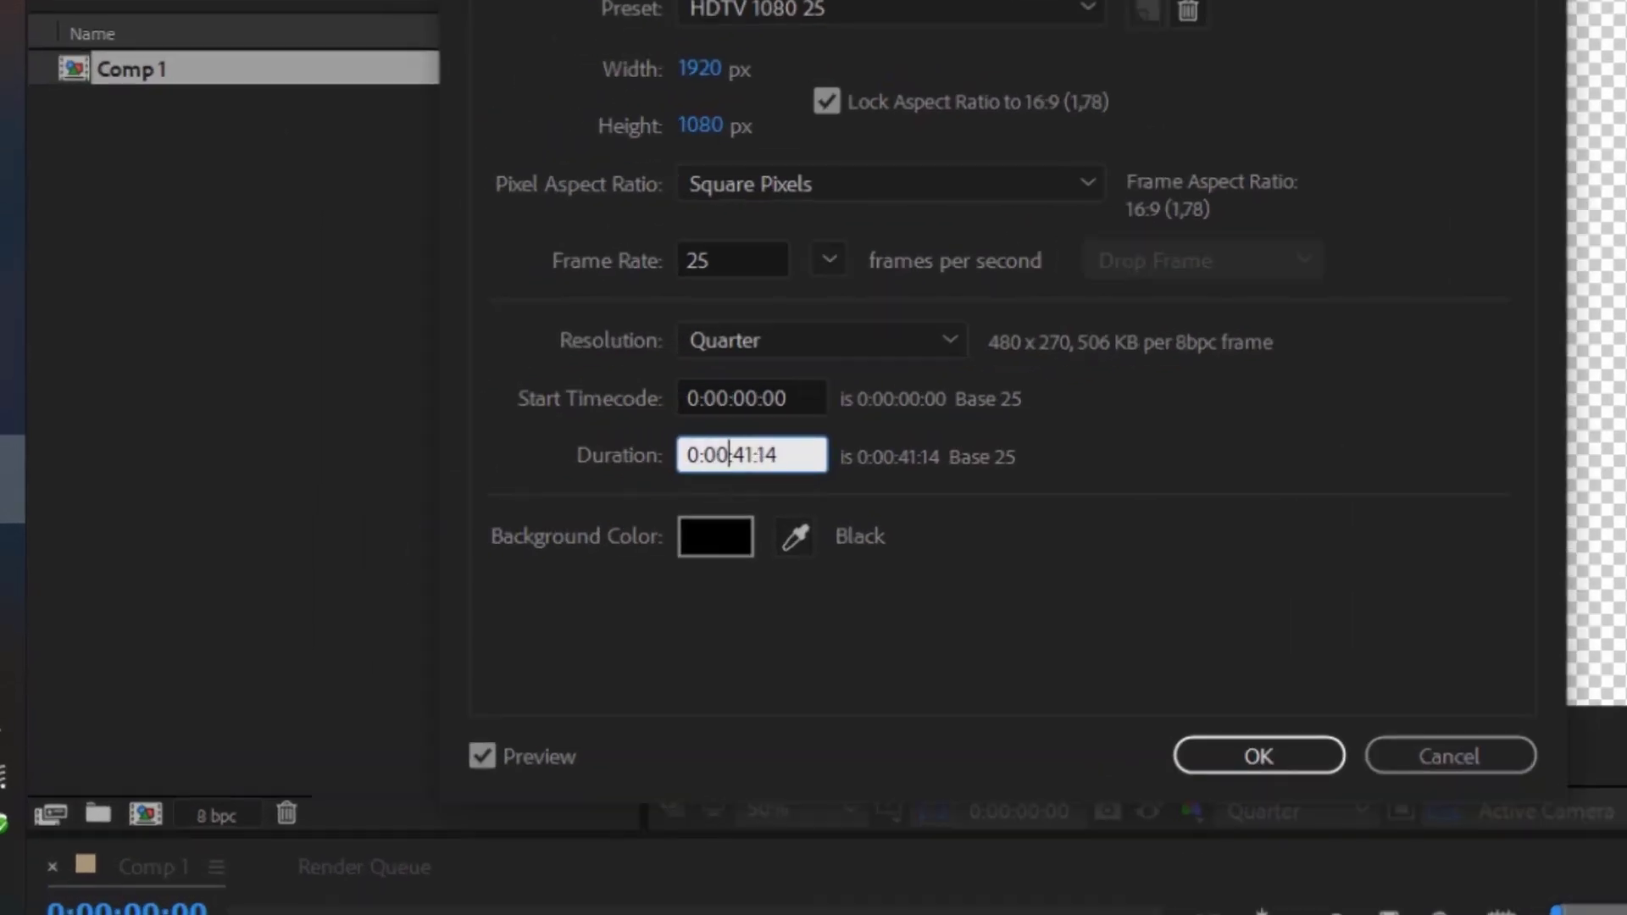
left_click(742, 455)
key("BackSpace")
type("0")
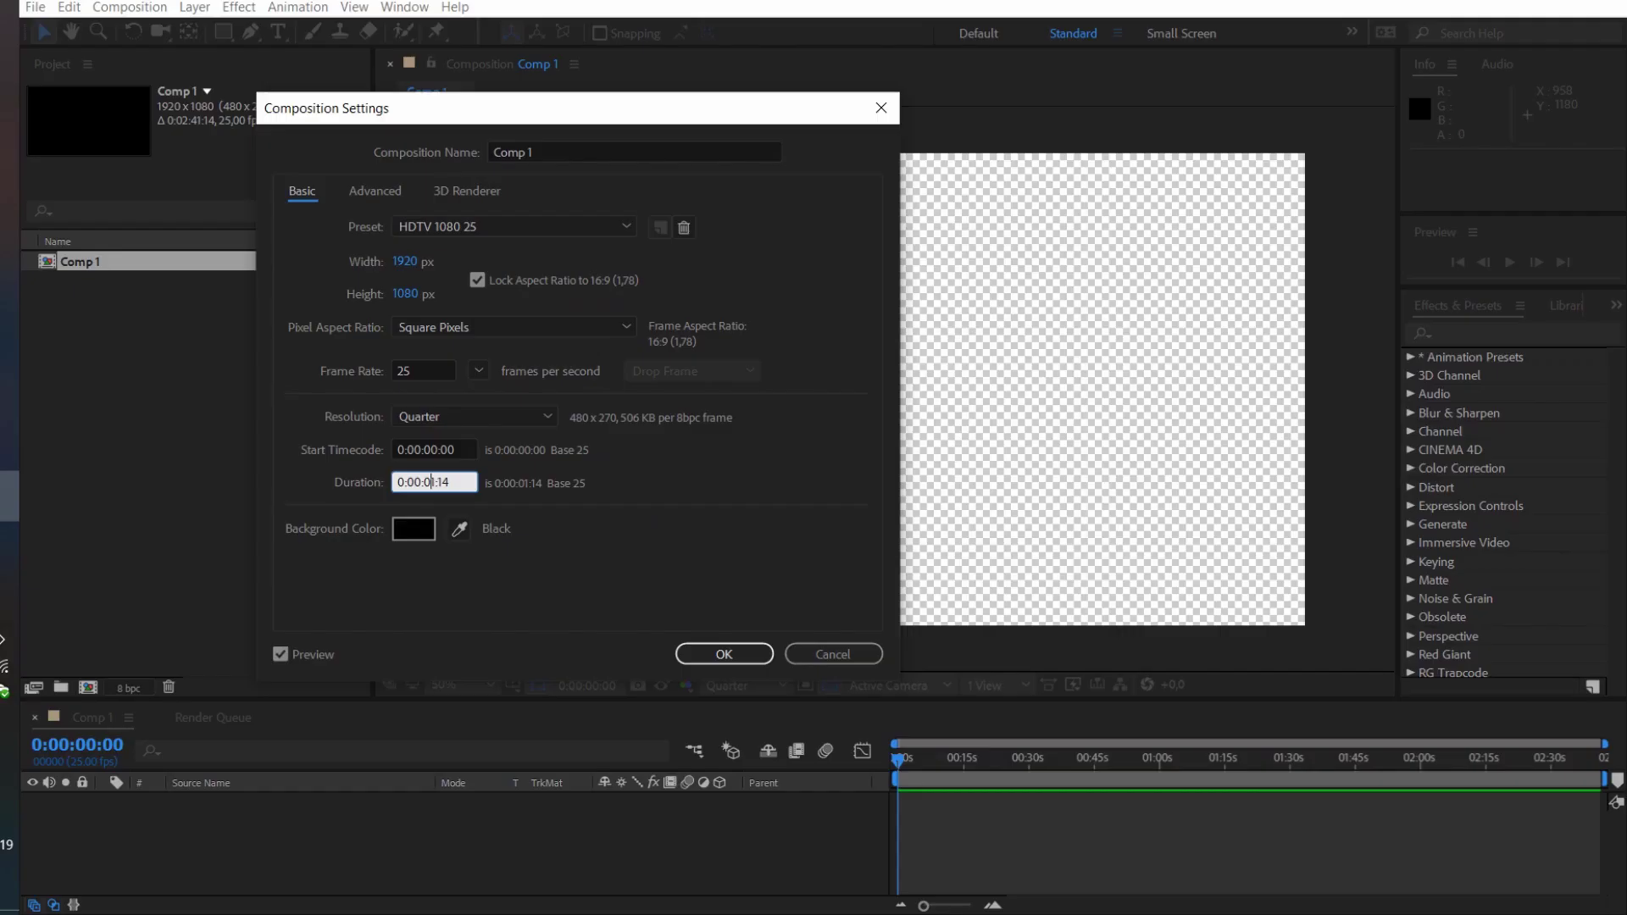
key("Return")
key("q")
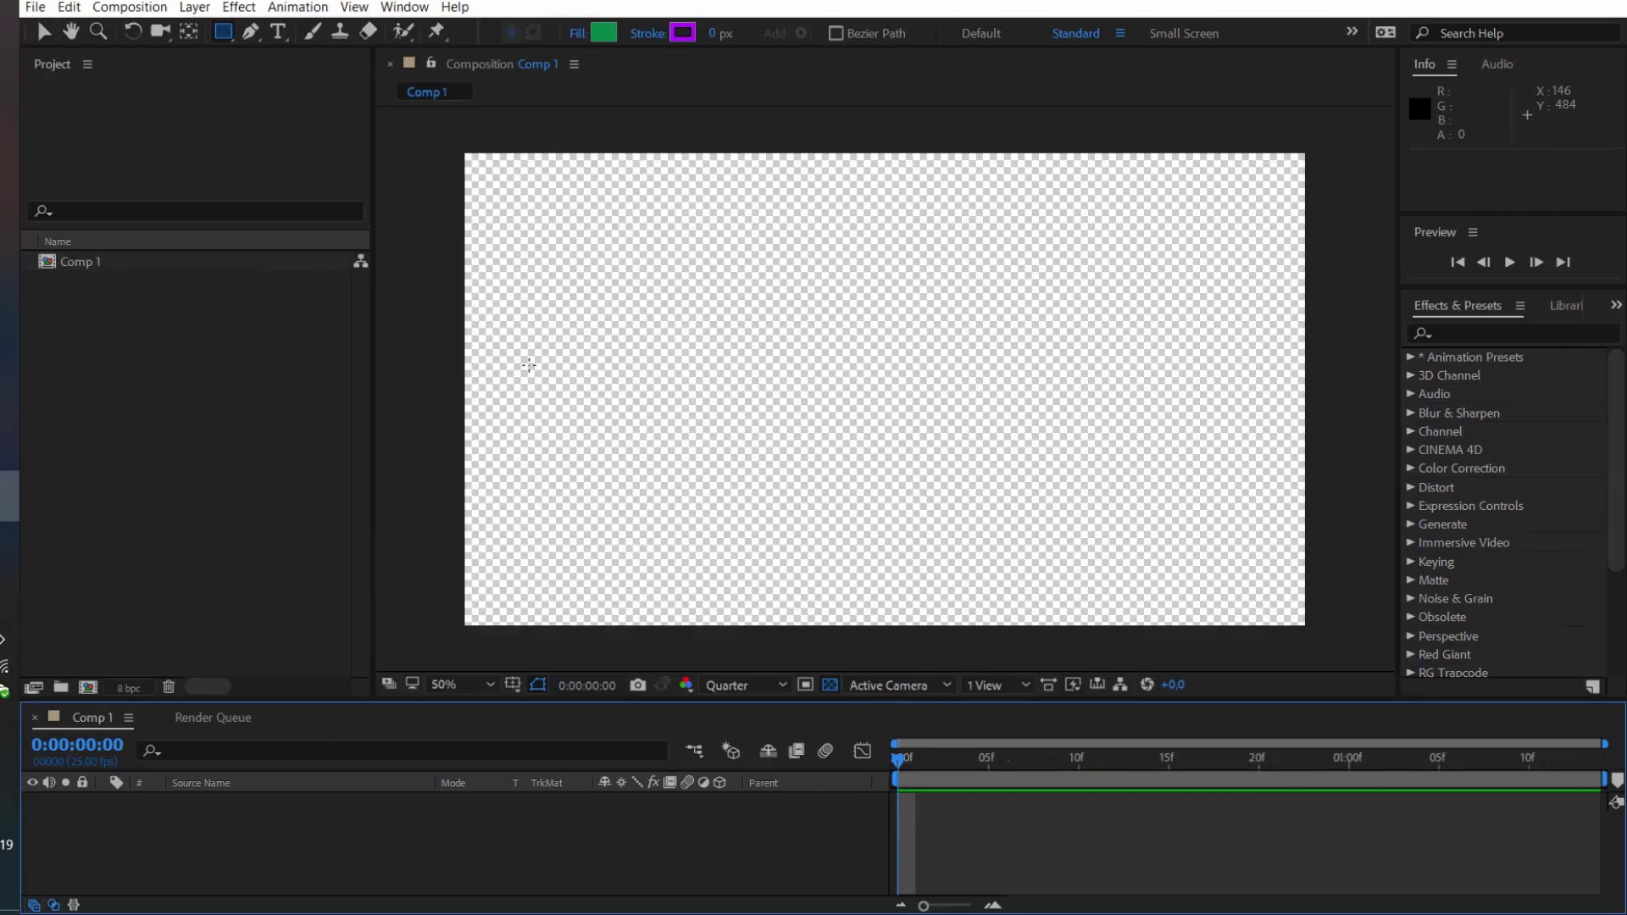
Draw a green rectangle on the composition's left side, creating Shape Layer 1 with Rectangle 1
left_click_drag(223, 31, 301, 38)
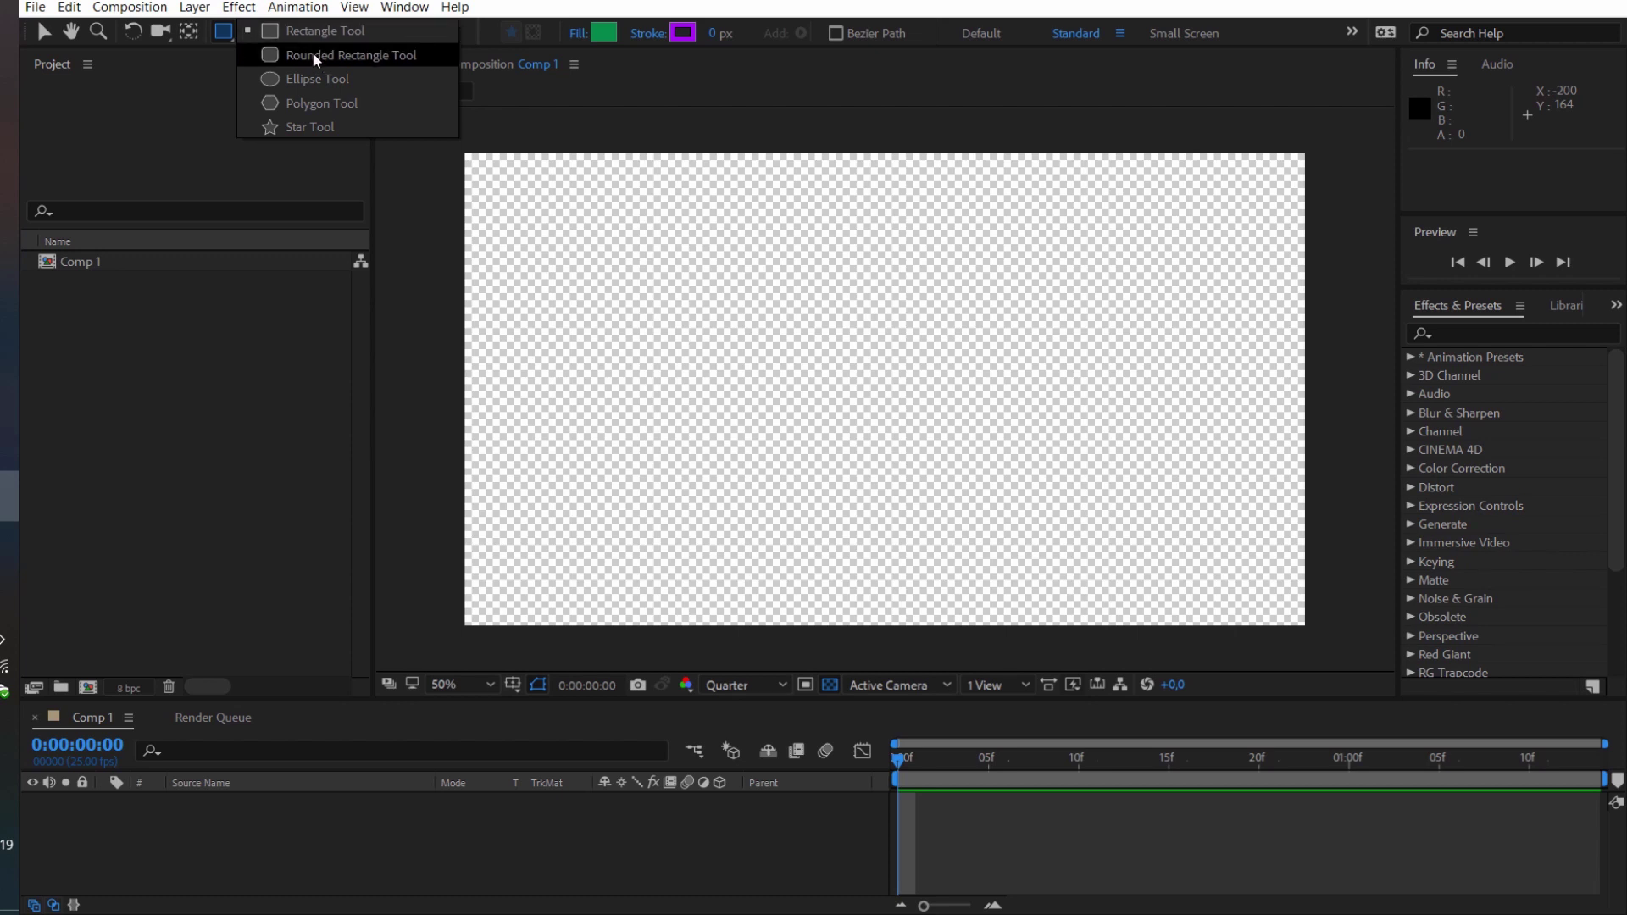
left_click(312, 32)
left_click_drag(524, 311, 749, 561)
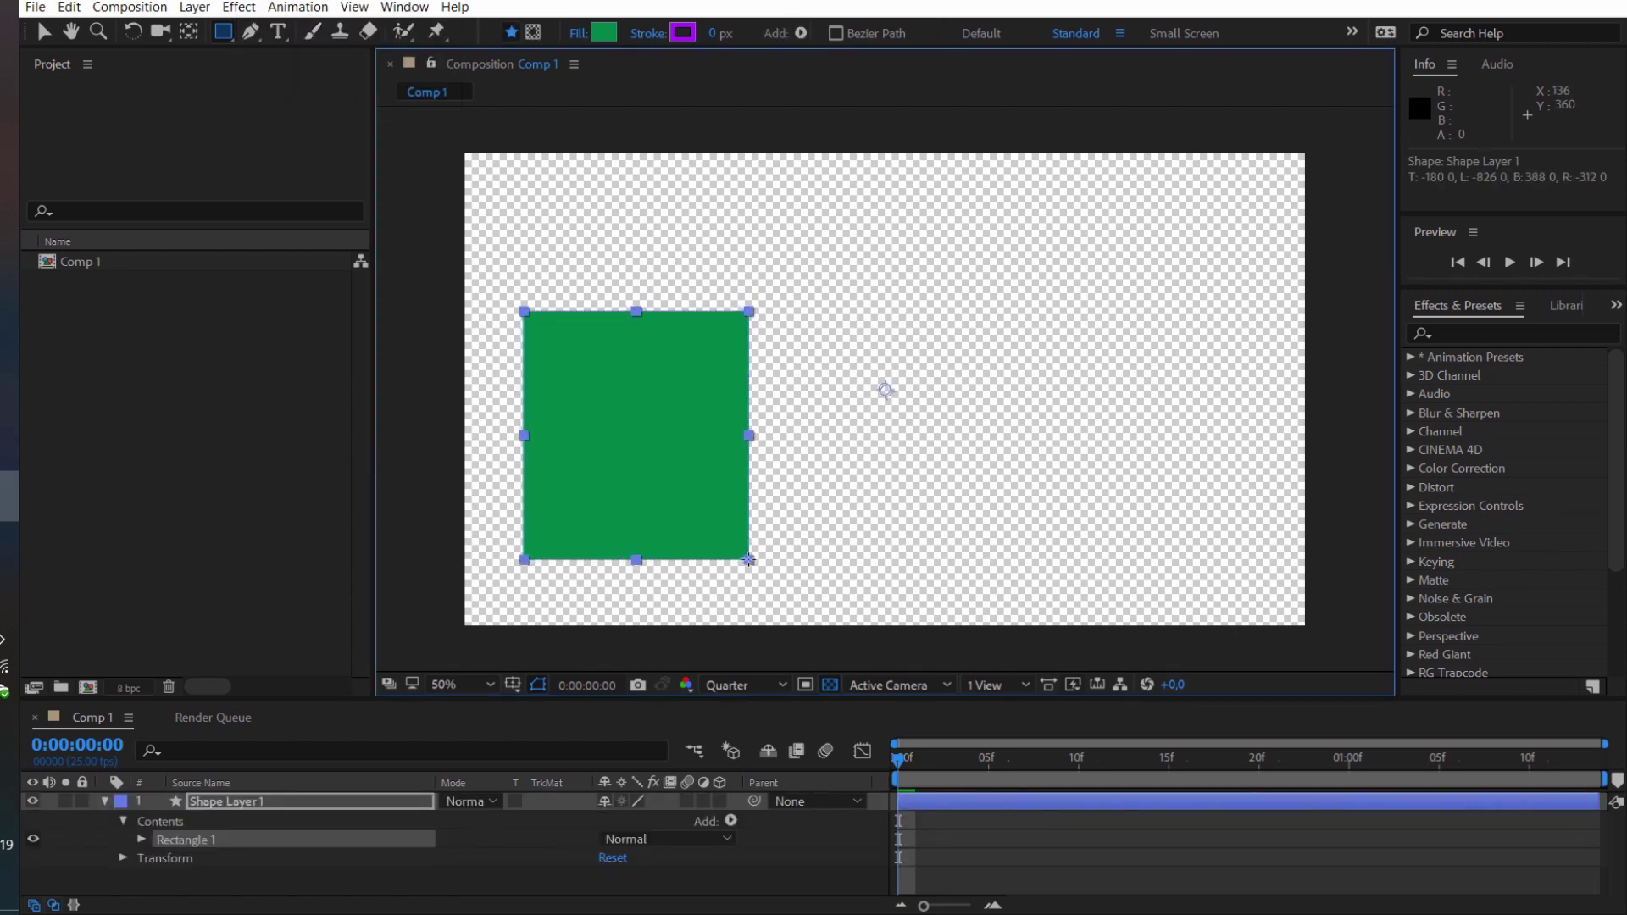
Set Rectangle 1's fill colour to fully saturated red FE0000
left_click(597, 33)
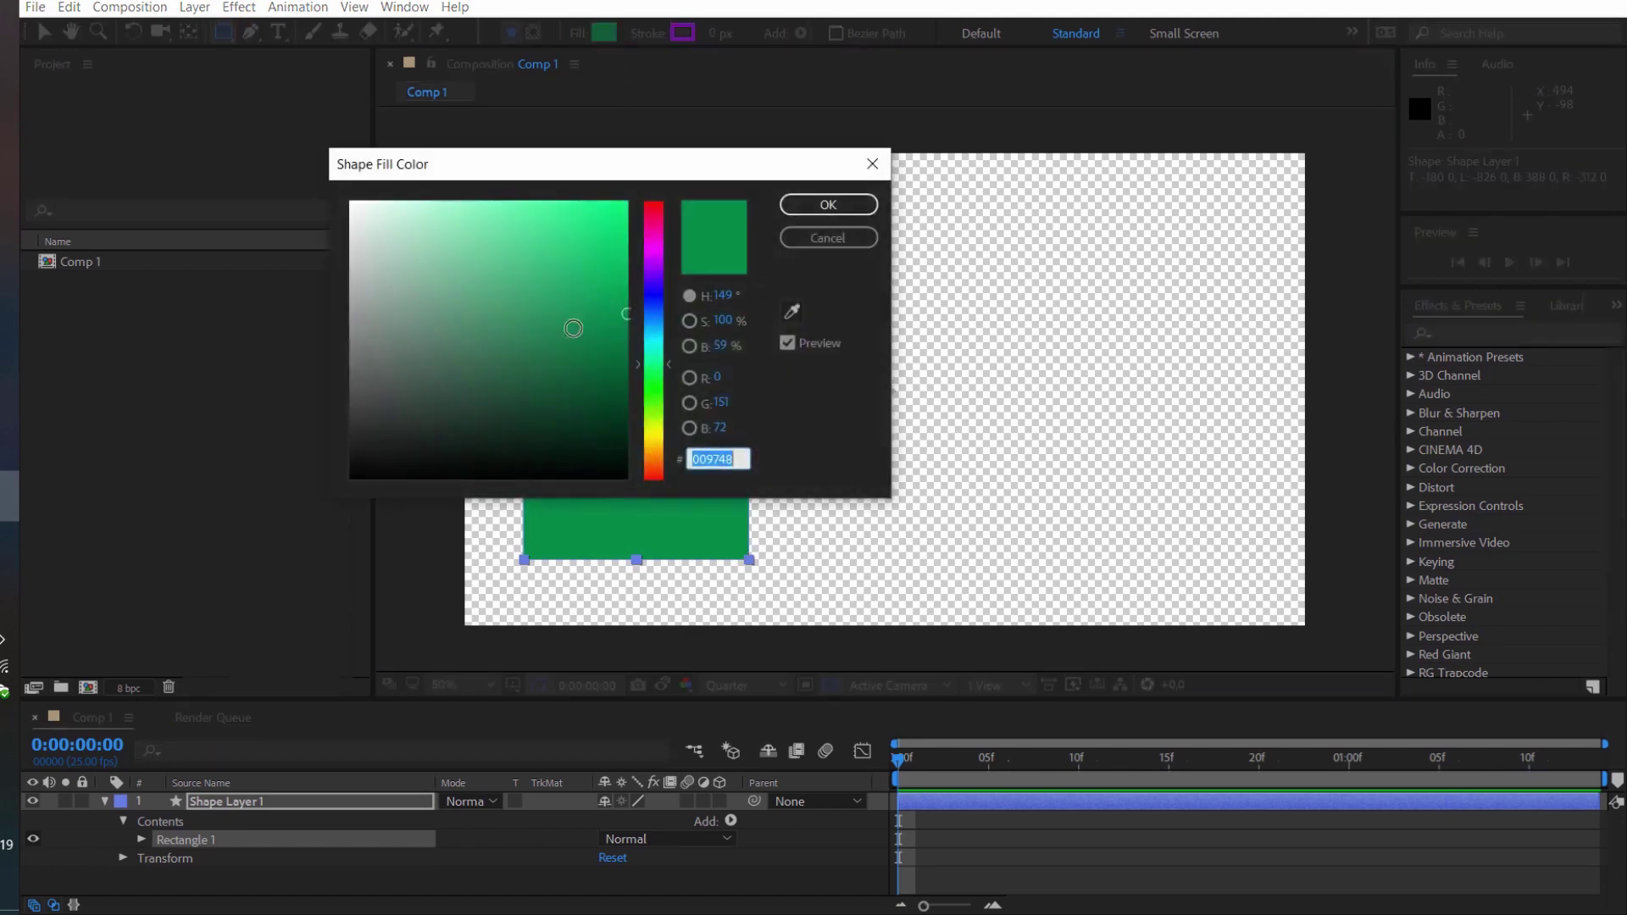
left_click_drag(571, 327, 628, 200)
left_click_drag(655, 270, 654, 185)
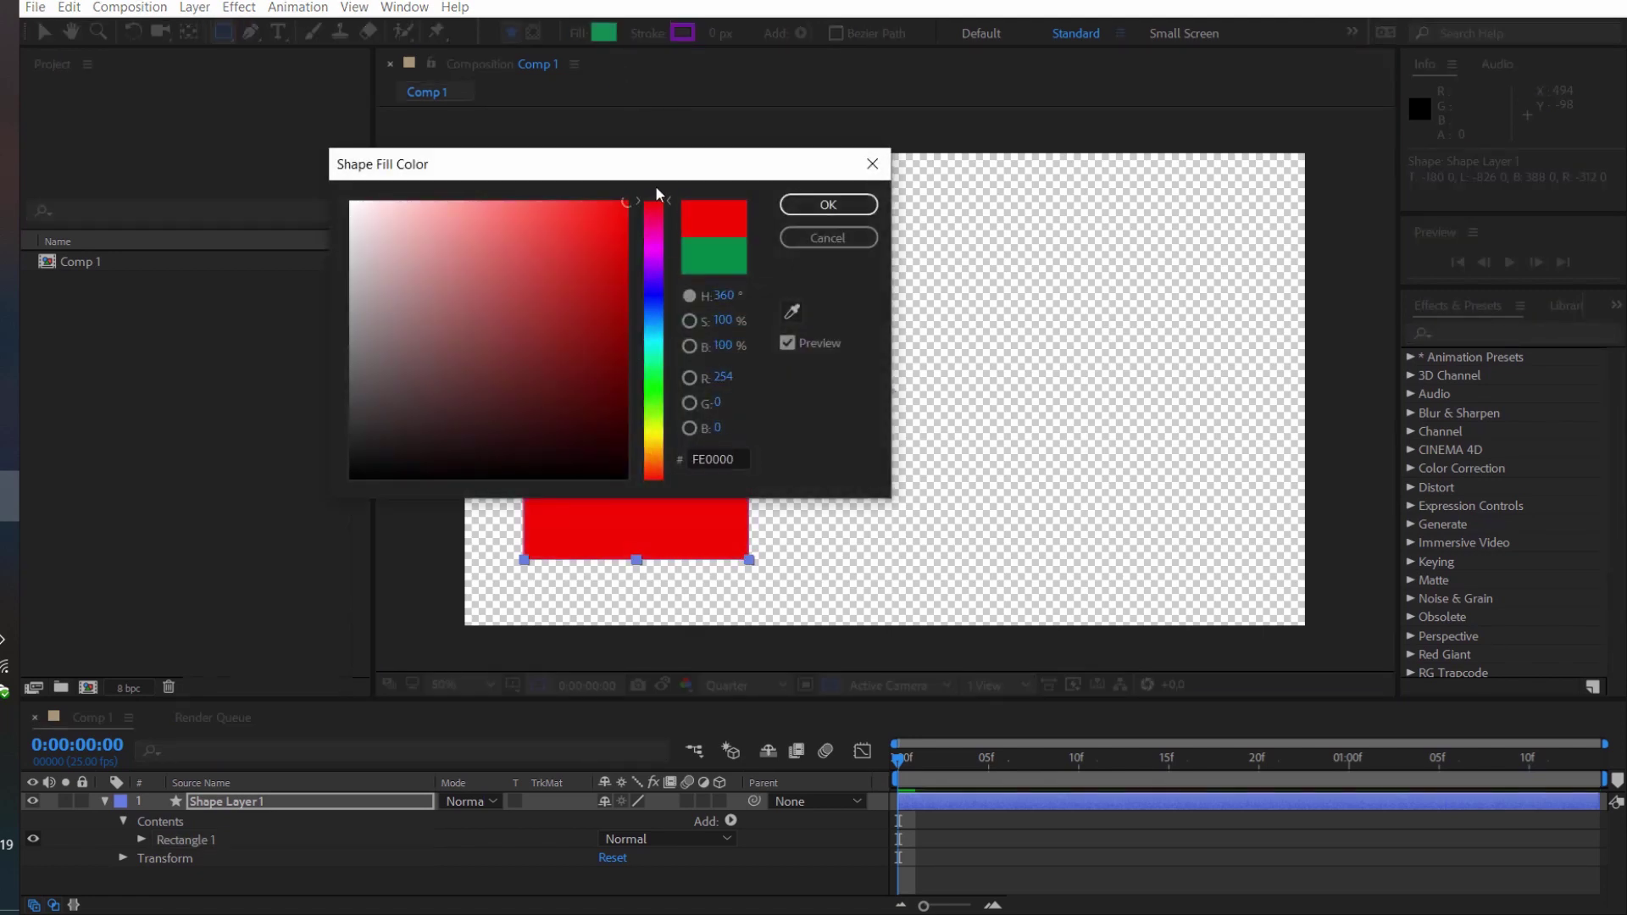
left_click(828, 208)
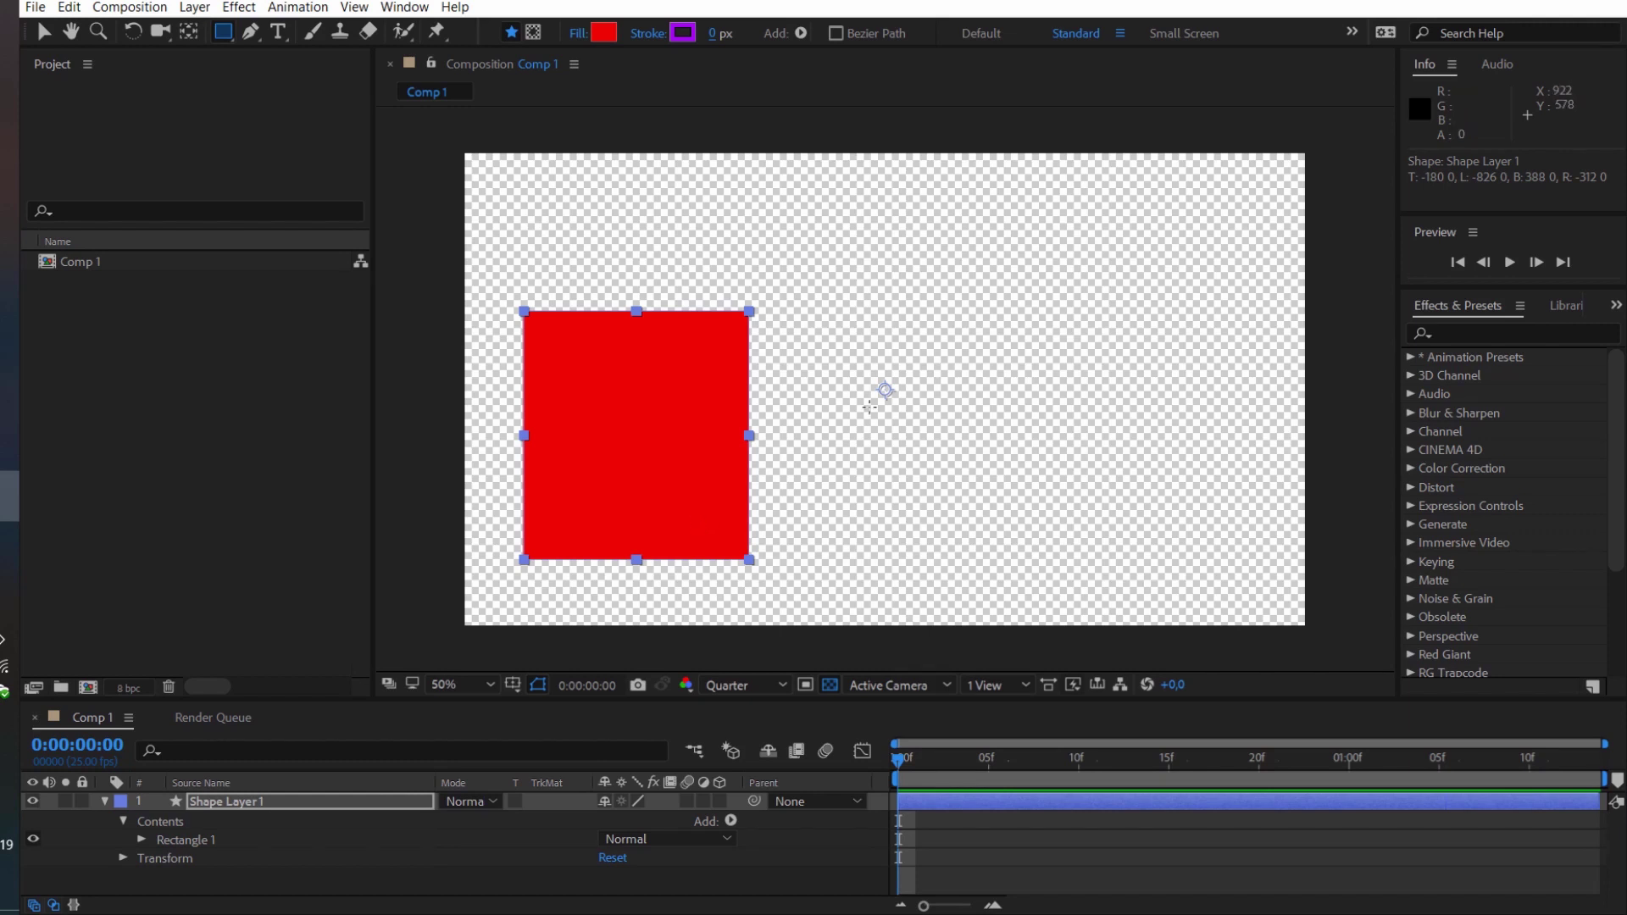
scroll(907, 389, "up", 4)
scroll(933, 386, "up", 4)
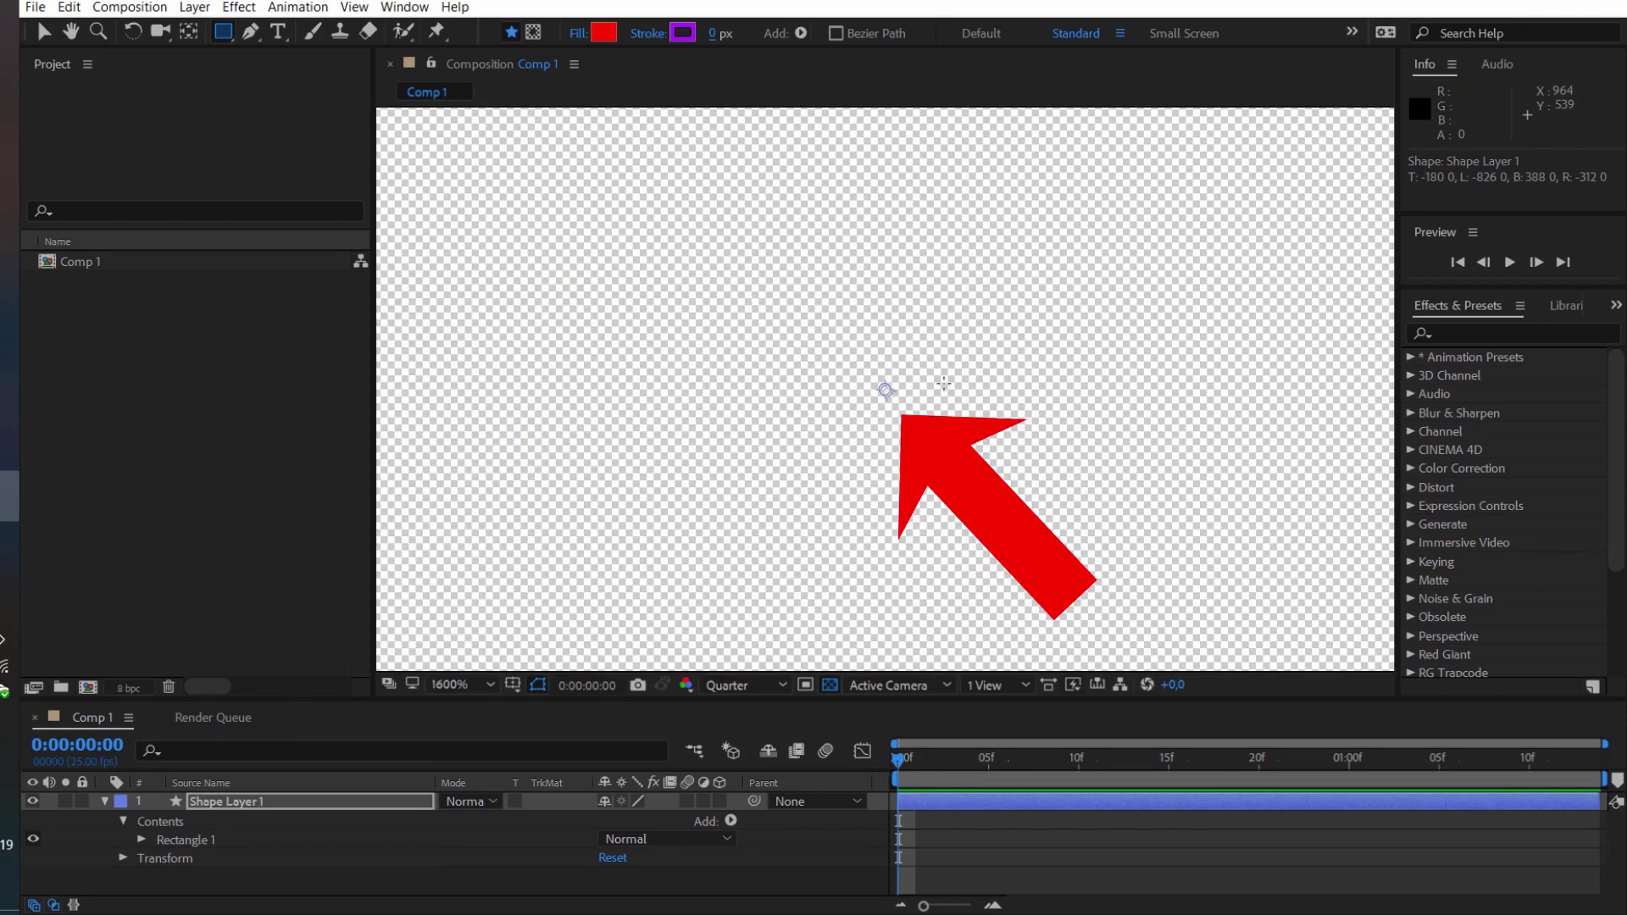
scroll(941, 385, "down", 3)
scroll(936, 384, "down", 3)
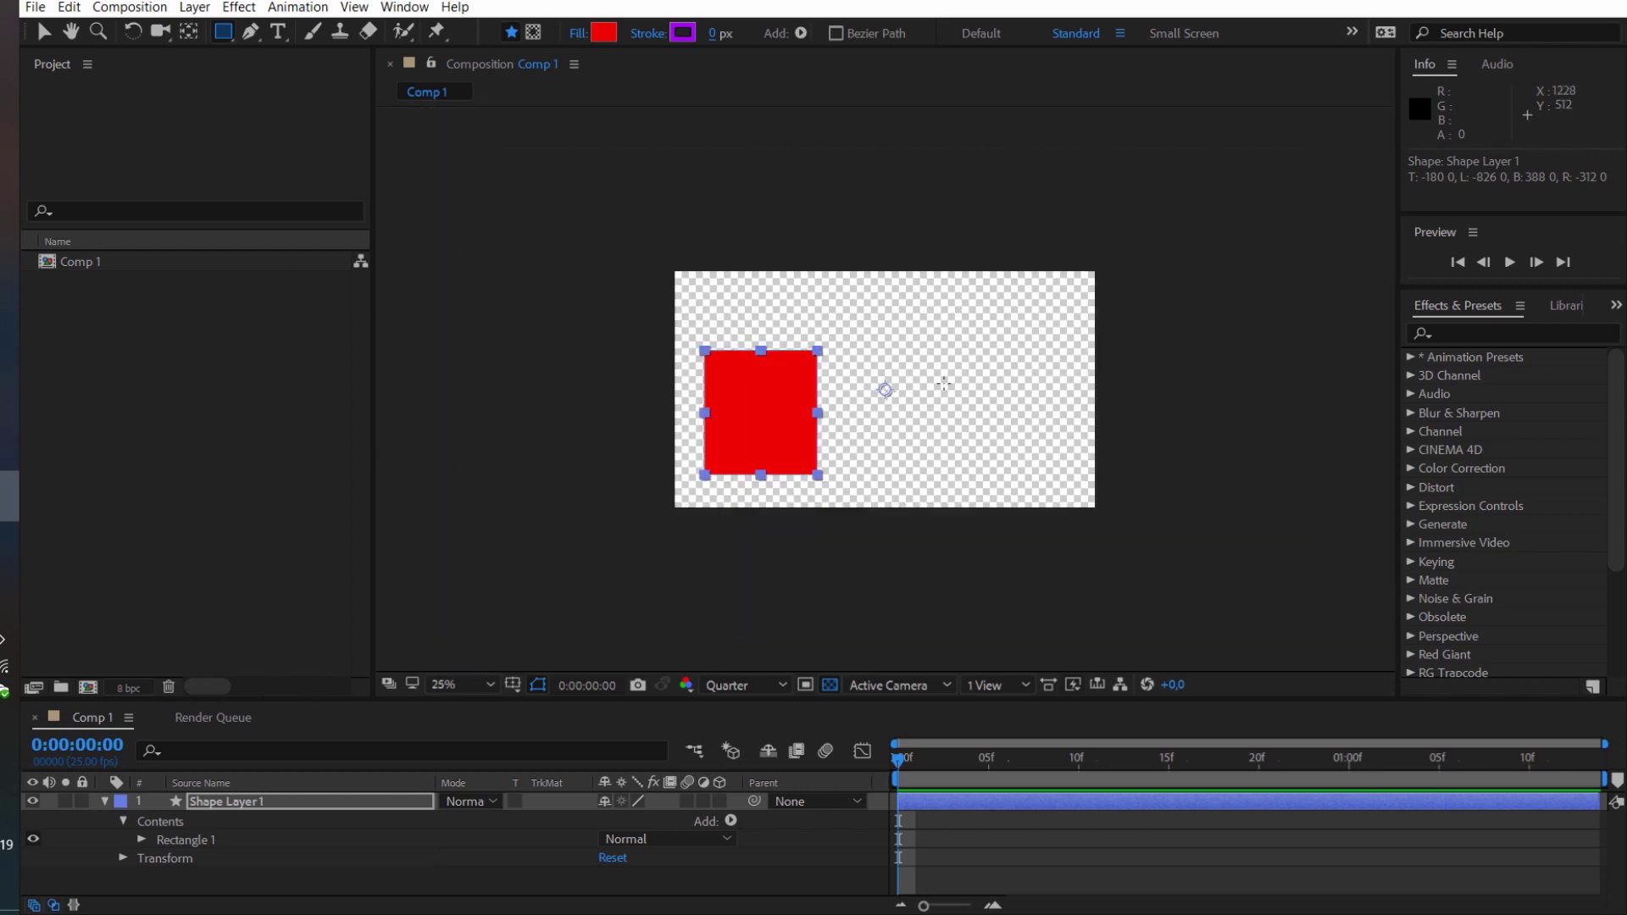
scroll(918, 384, "up", 4)
scroll(919, 385, "down", 2)
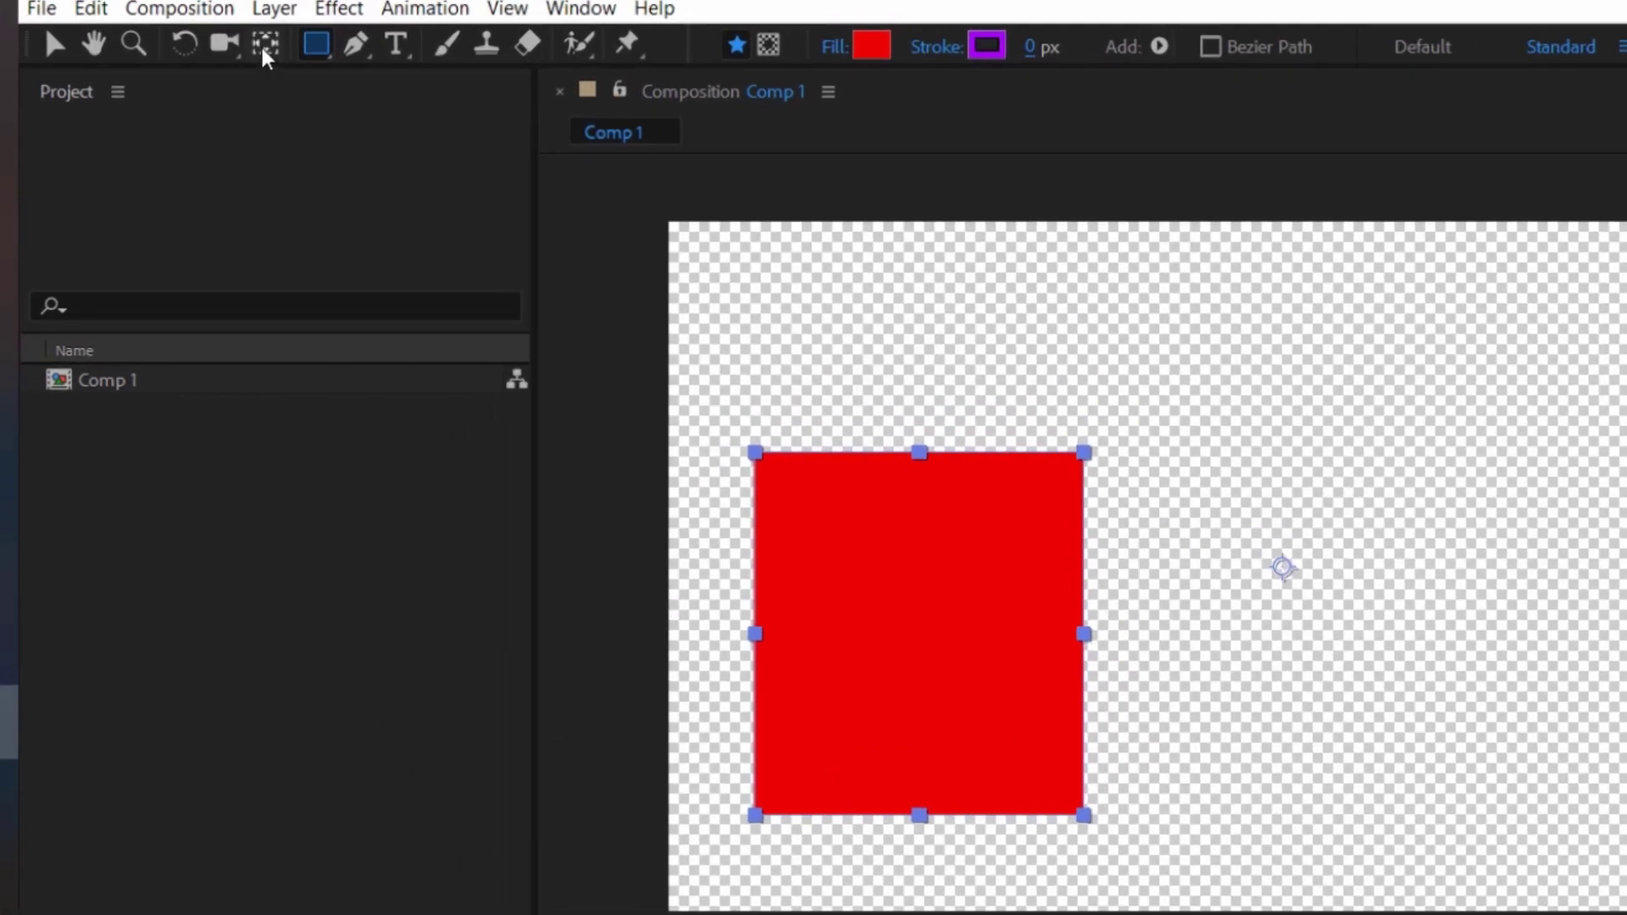
Move the anchor point to the rectangle's bottom-centre and expand Transform (Anchor -568,390, Position 392,930)
left_click(187, 33)
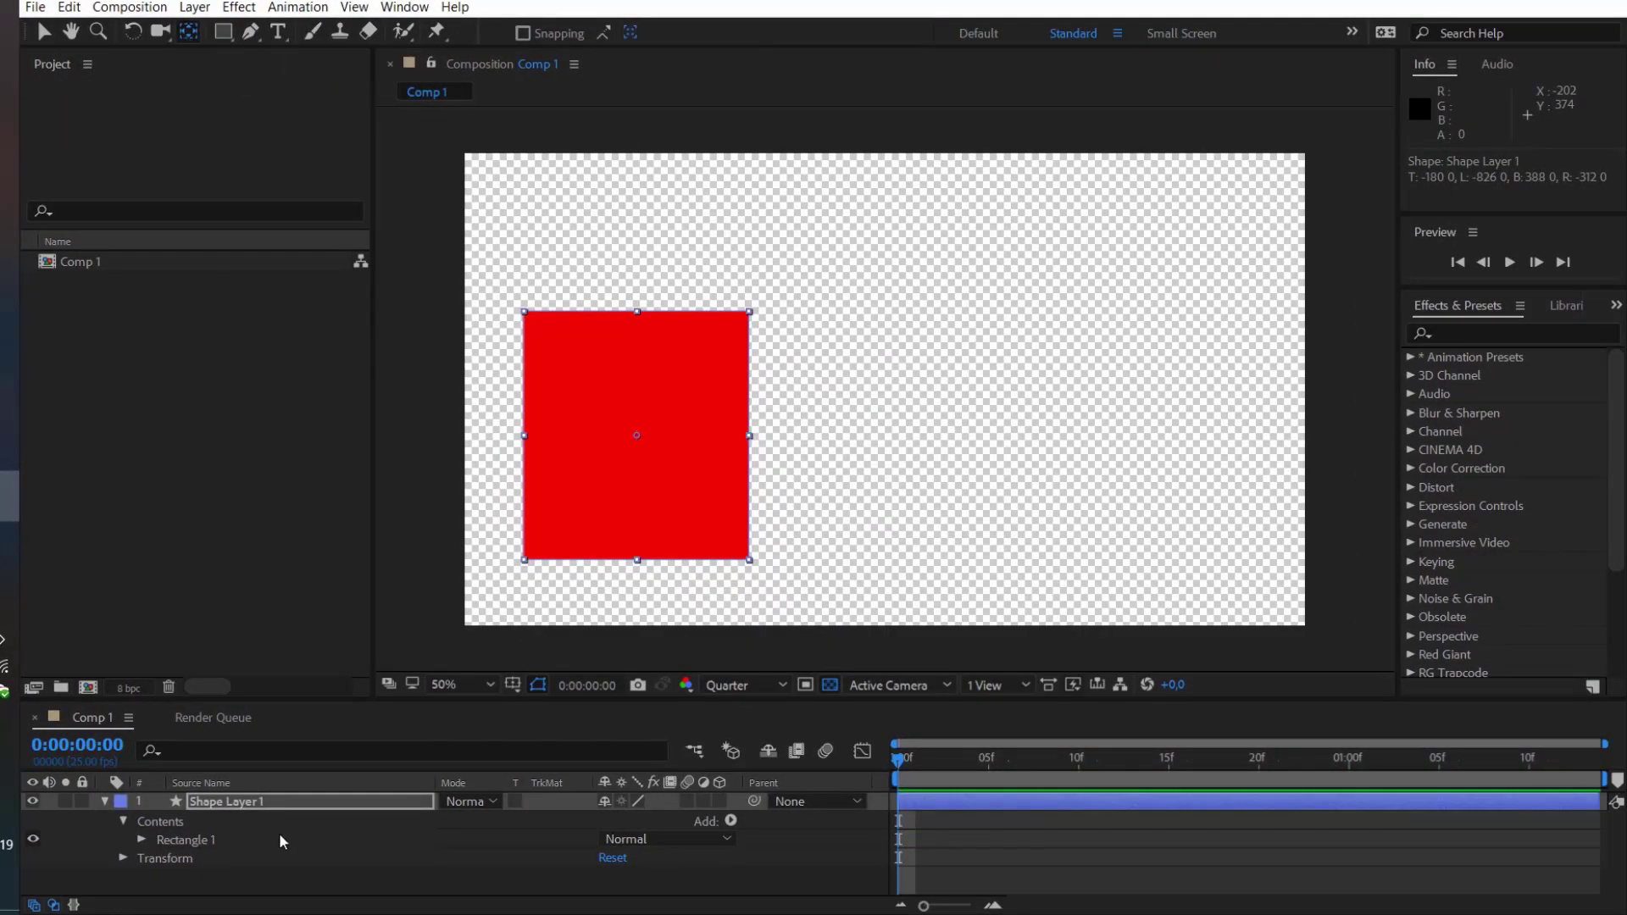
mouse_move(888, 392)
left_mouse_down()
mouse_move(702, 494)
mouse_move(637, 563)
left_mouse_up()
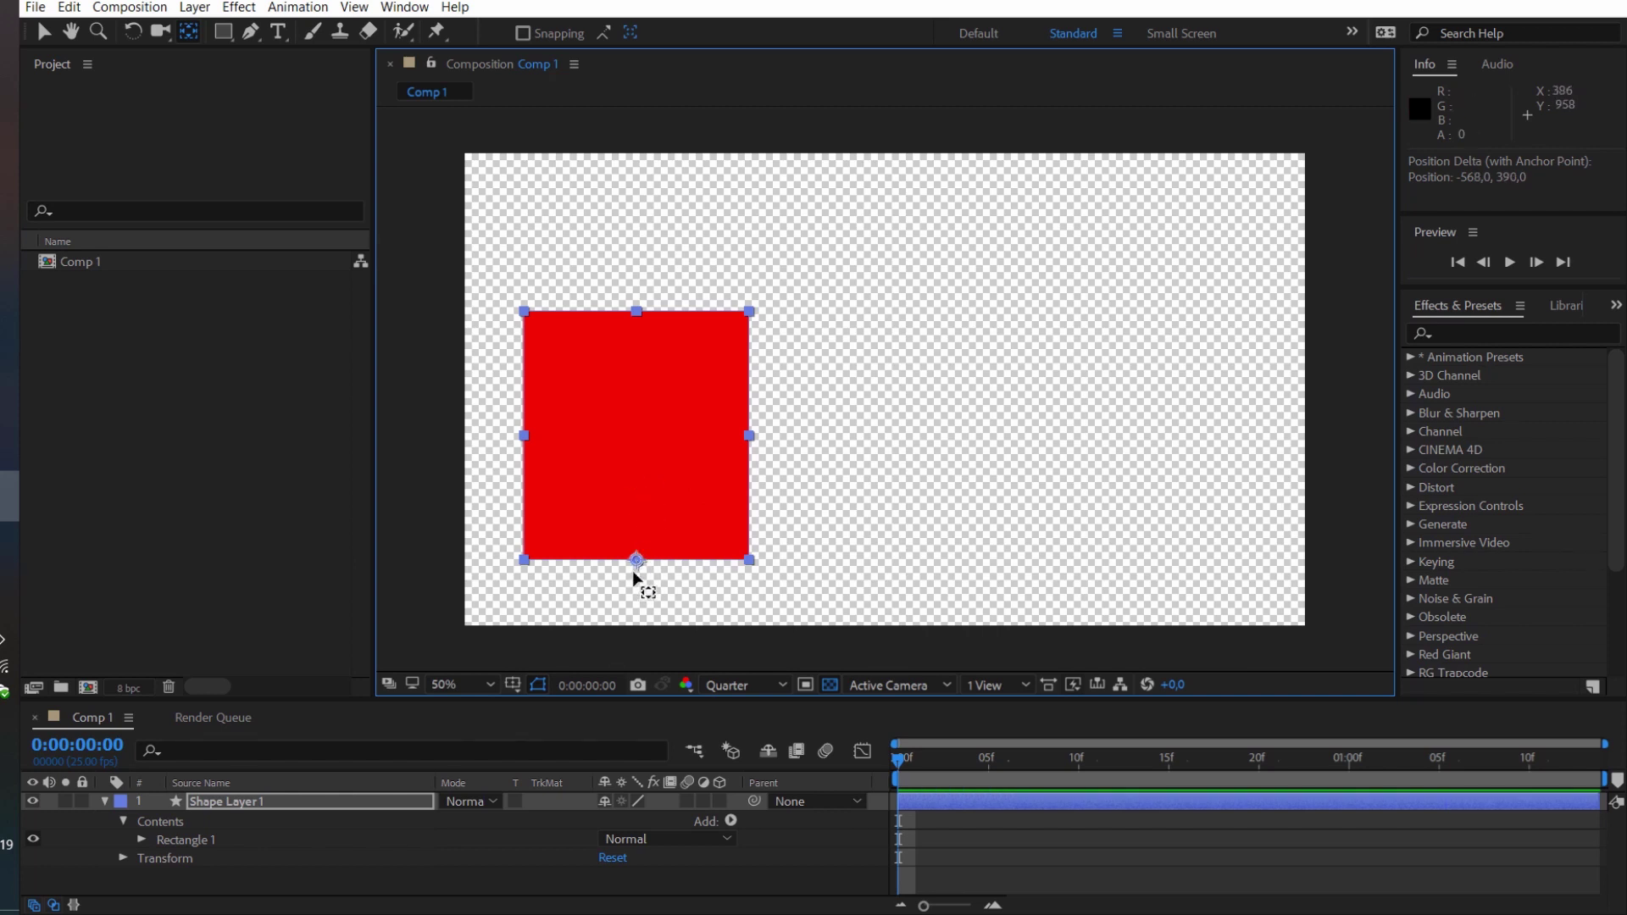
left_click(104, 801)
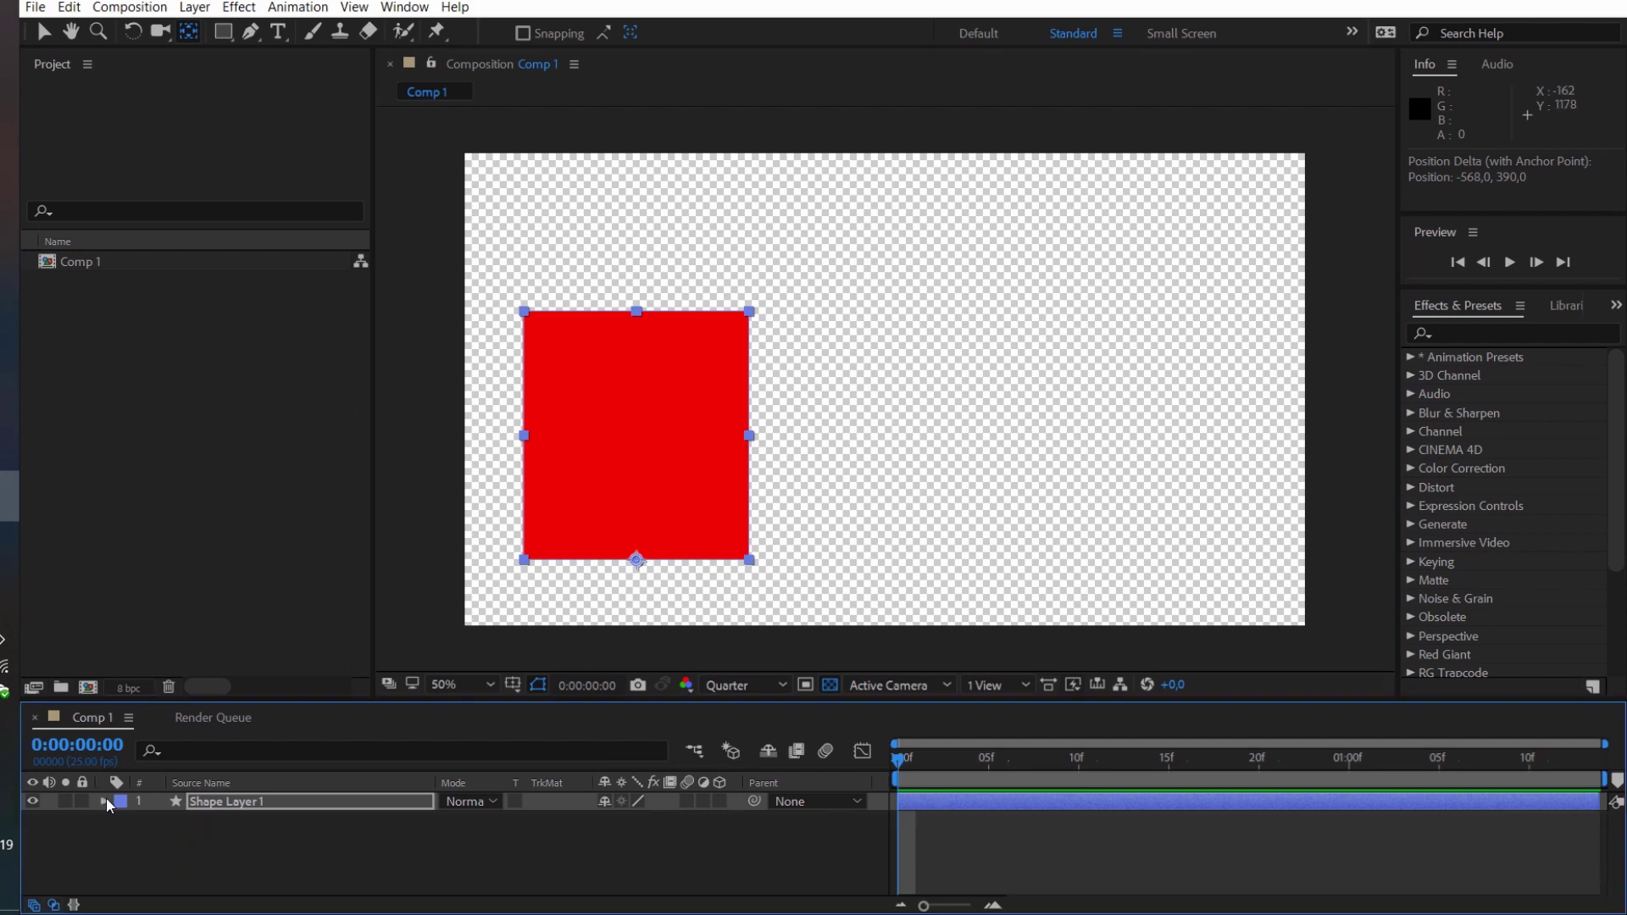
left_click(104, 801)
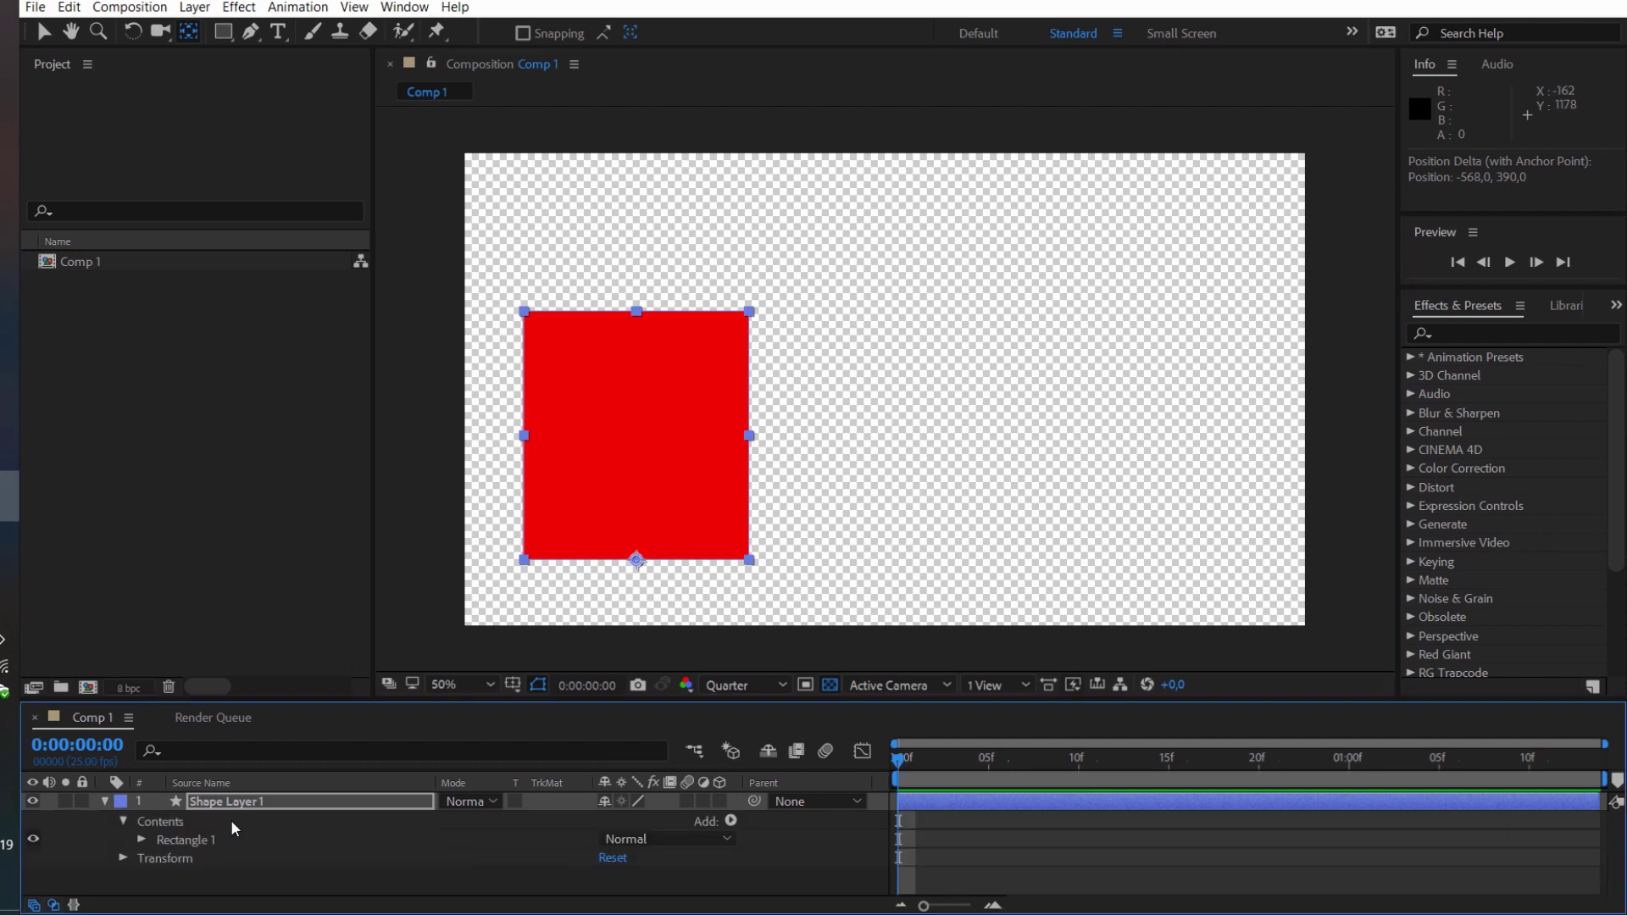
left_click(122, 858)
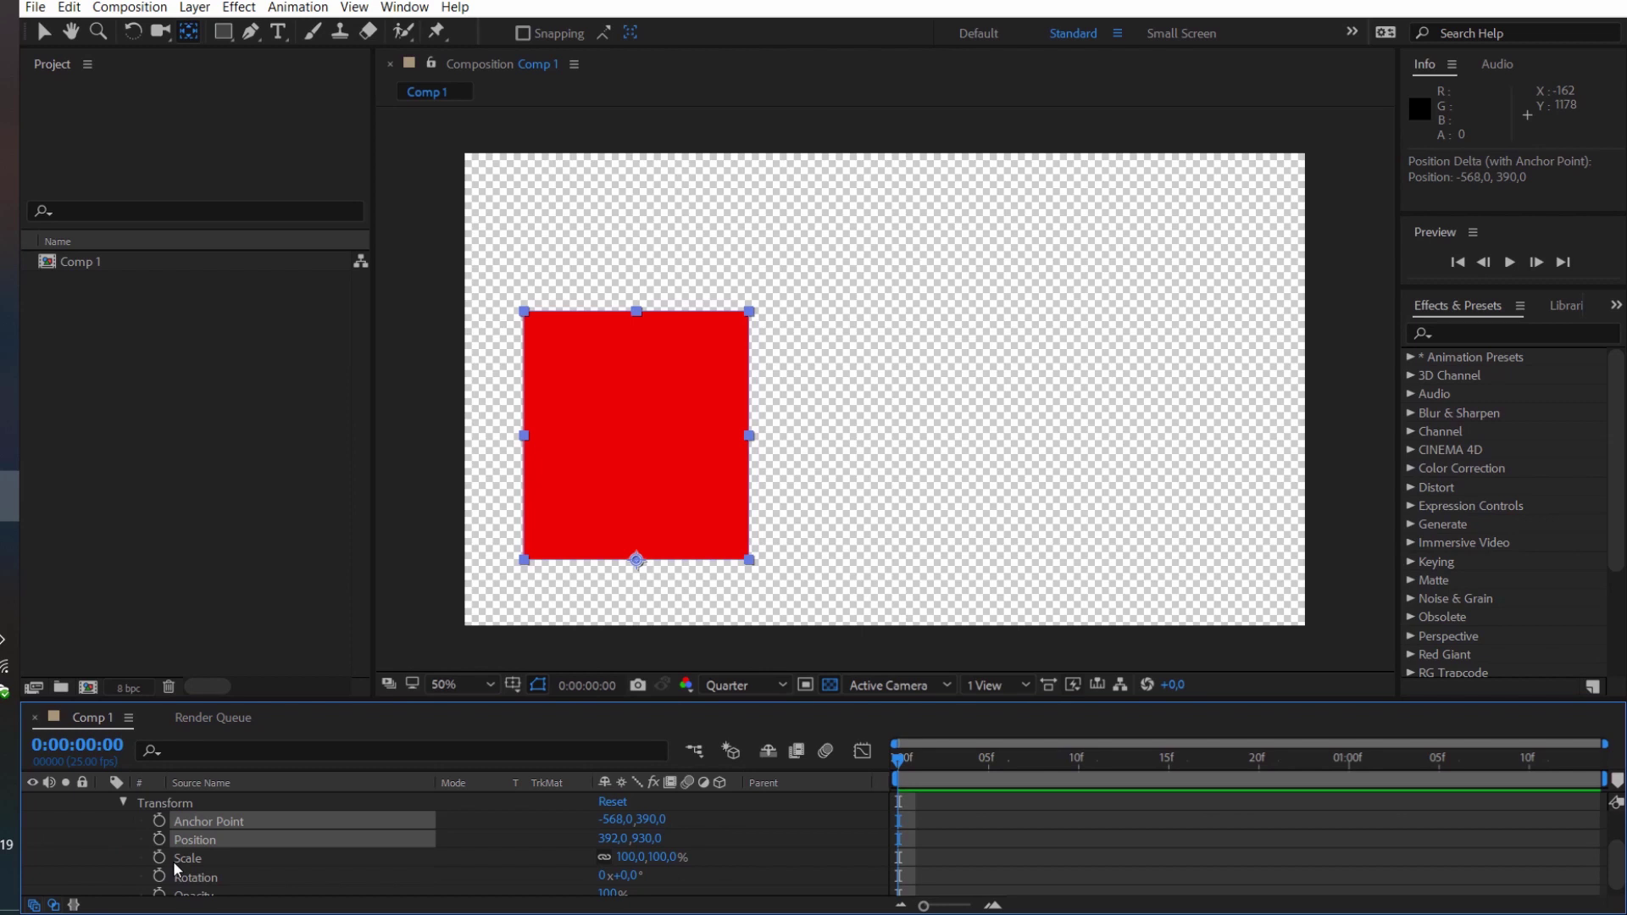
Maximize the Timeline to show Shape Layer 1's Scale 100%, Rotation 0°, Opacity 100%, then deselect
left_click(182, 803)
scroll(281, 841, "up", 1)
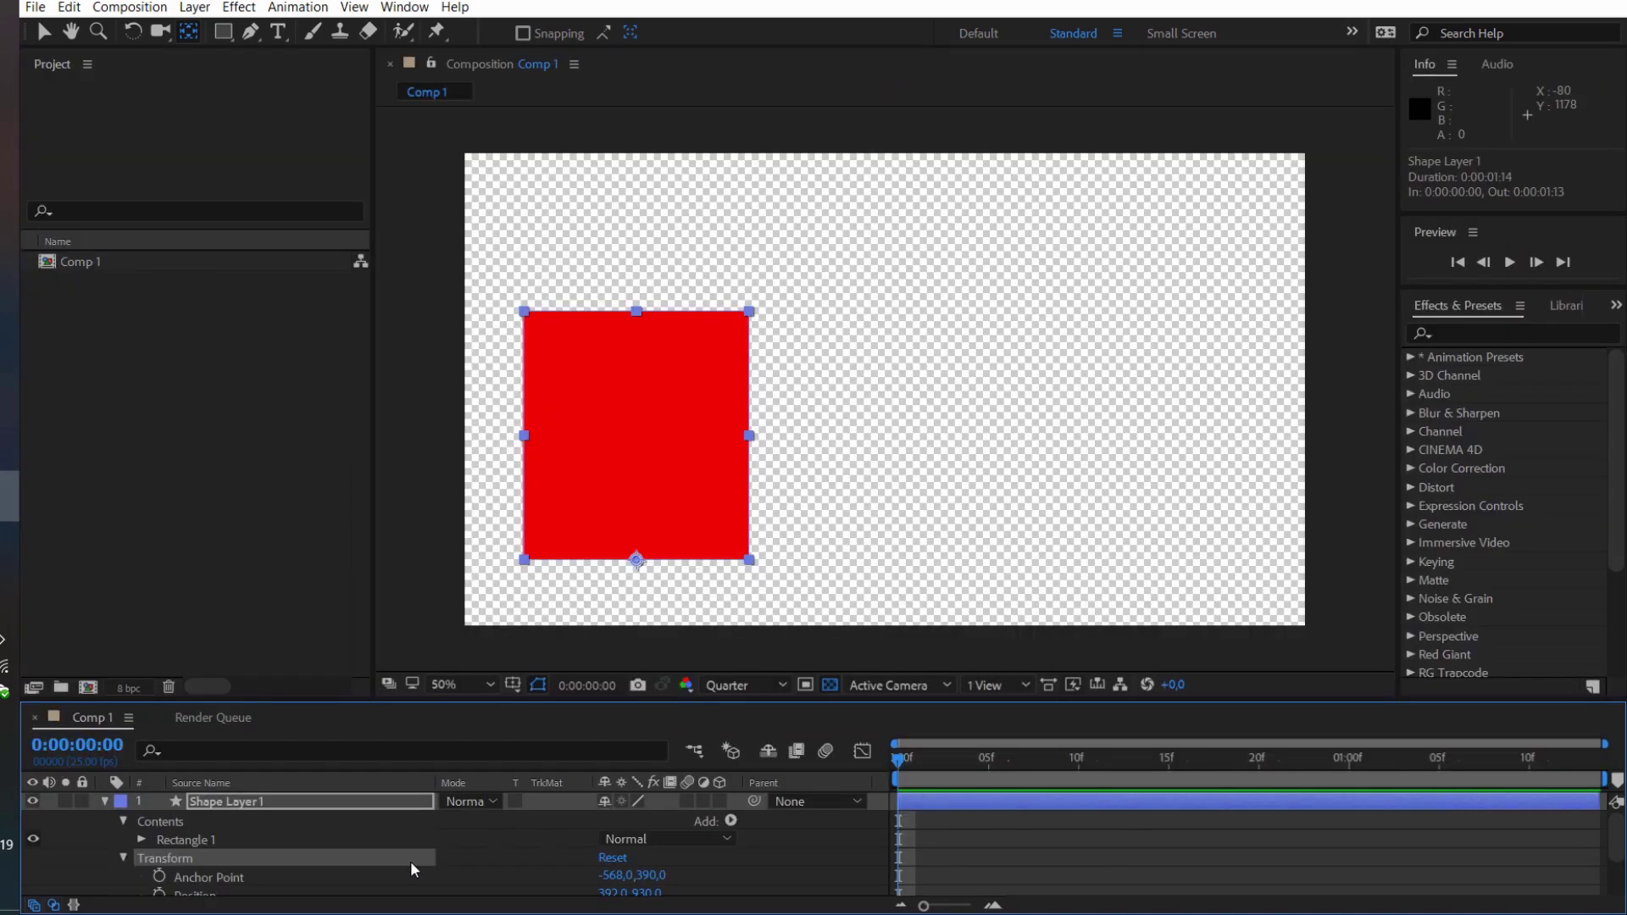
key("grave")
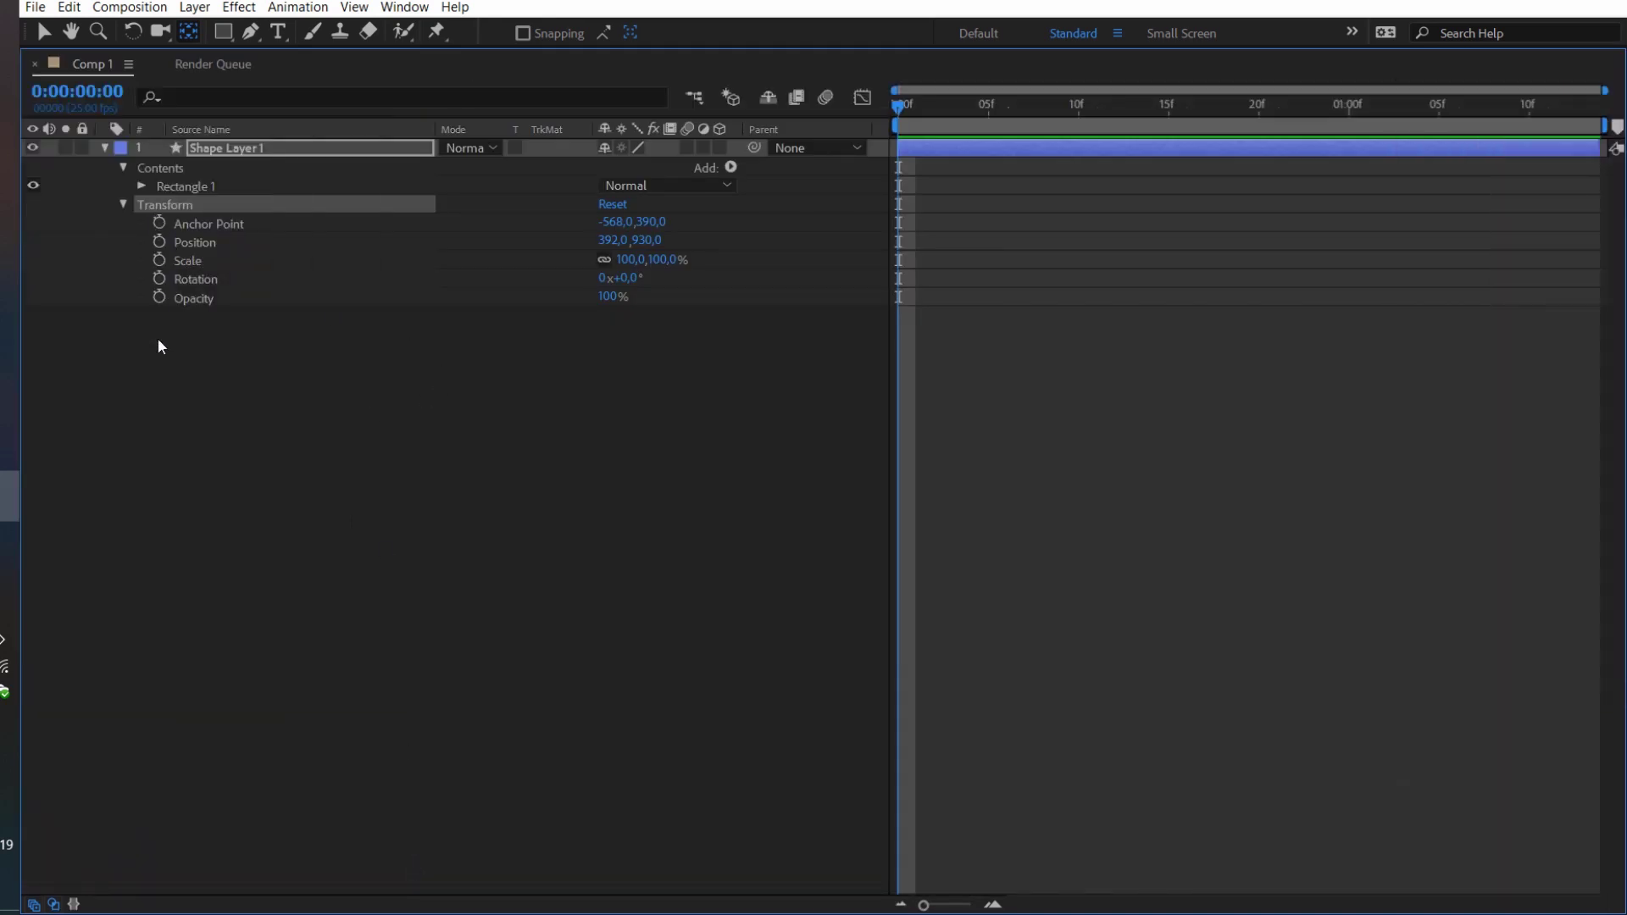
left_click(387, 423)
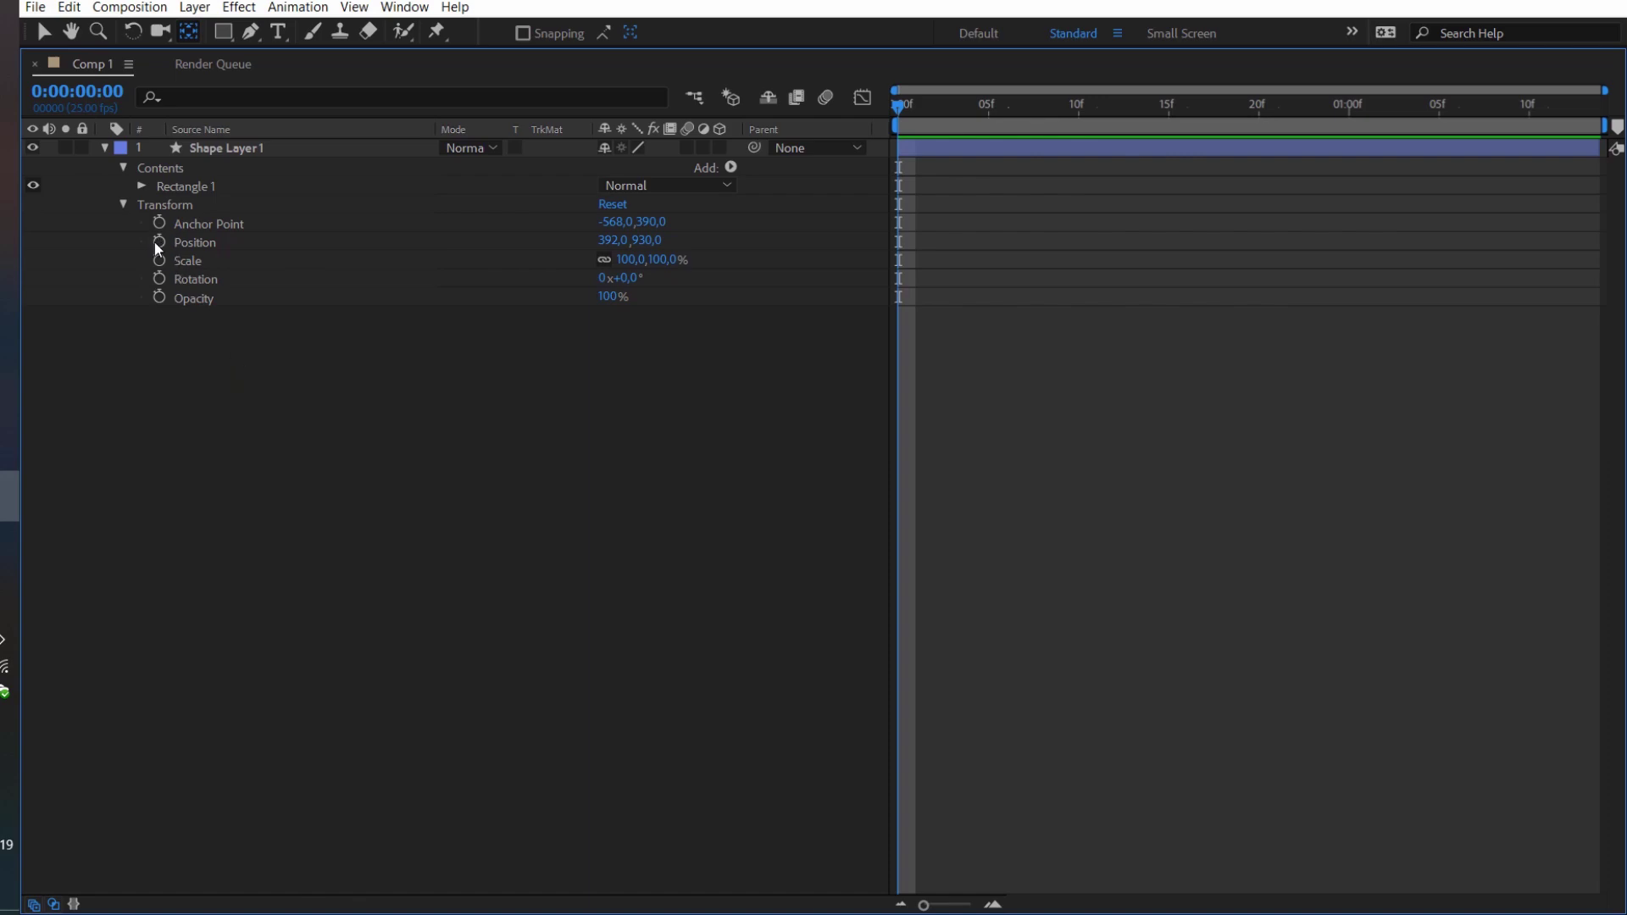
Set the red square's first Position keyframe, 392,930, at 0:00:00:00
key("grave")
scroll(314, 839, "down", 2)
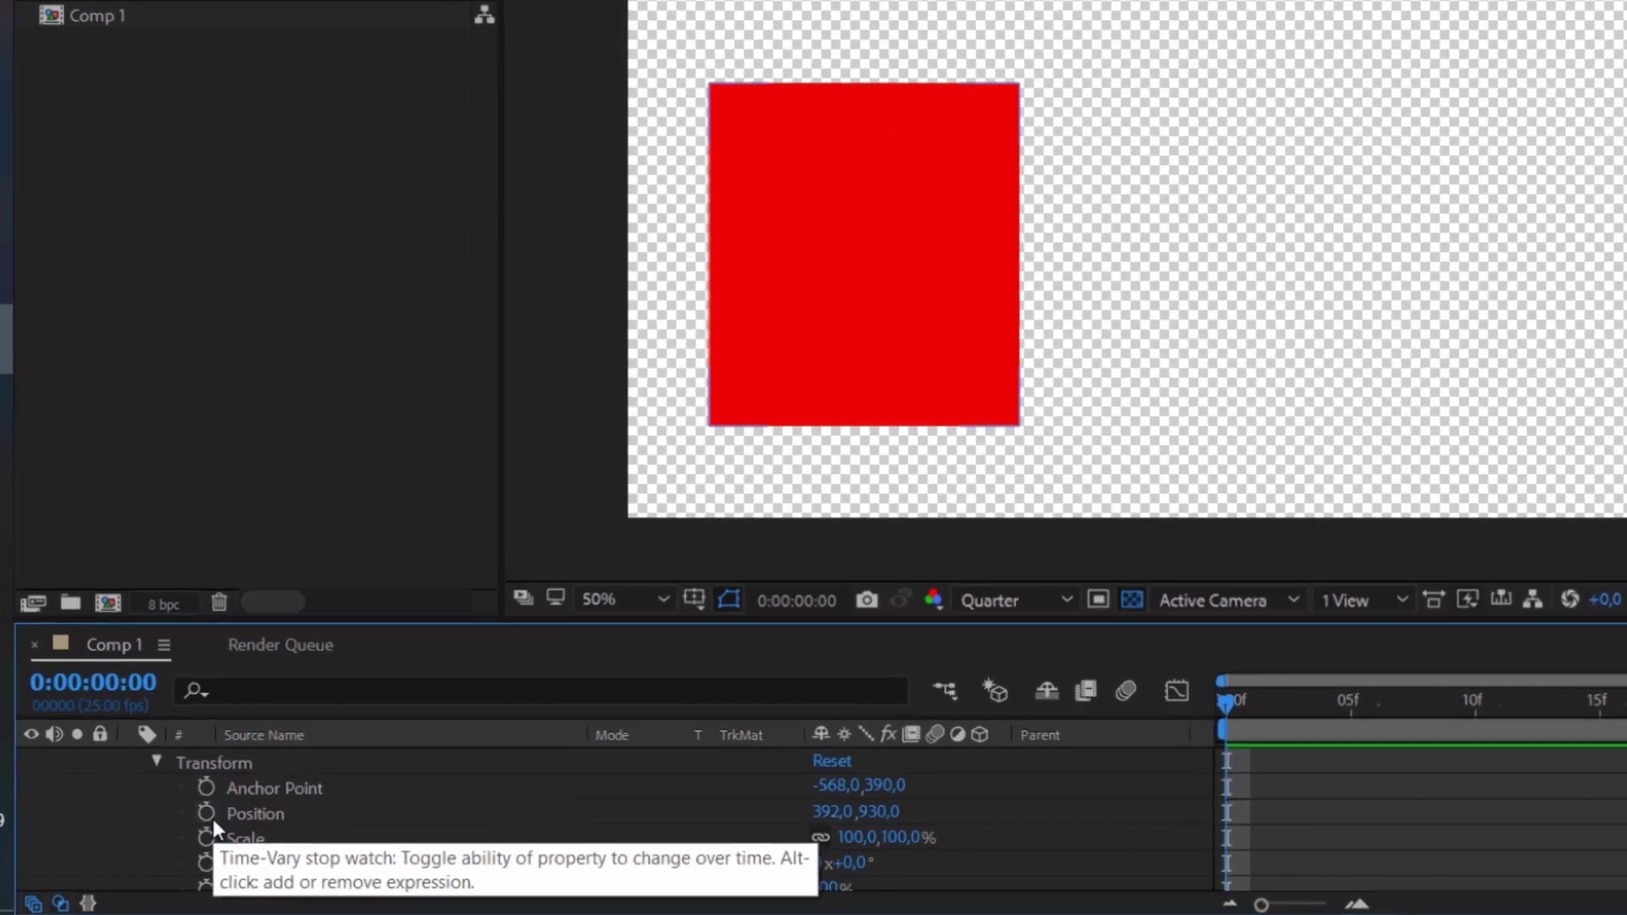
left_click(160, 839)
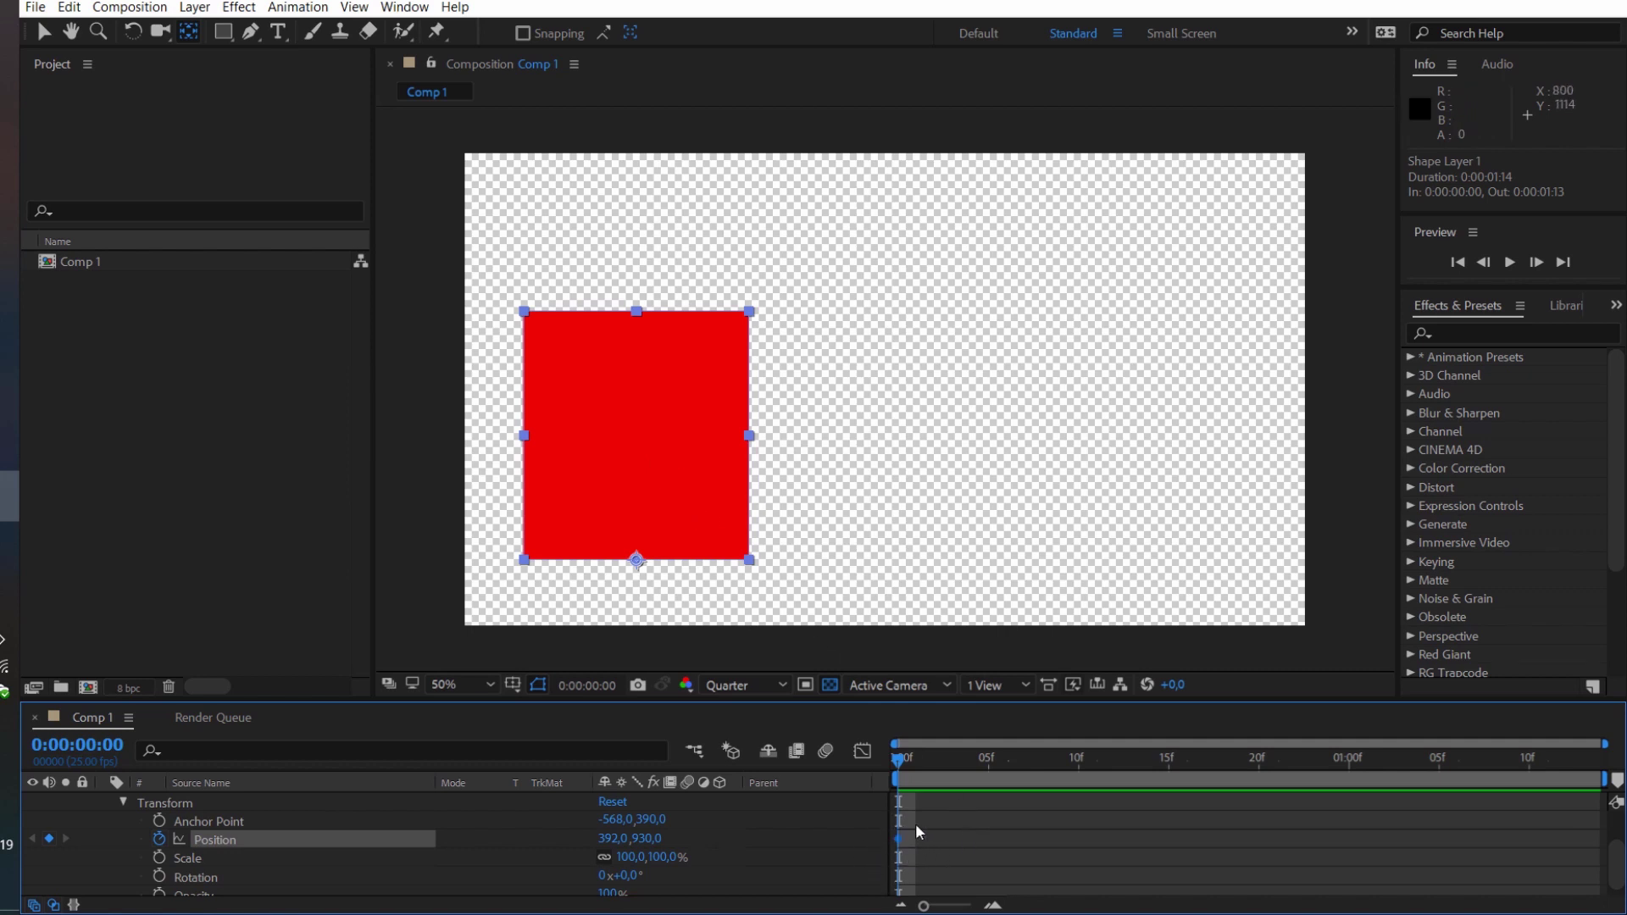
At frame 20, drag the square to the upper right, creating a 1622,678 Position keyframe
left_click(1258, 771)
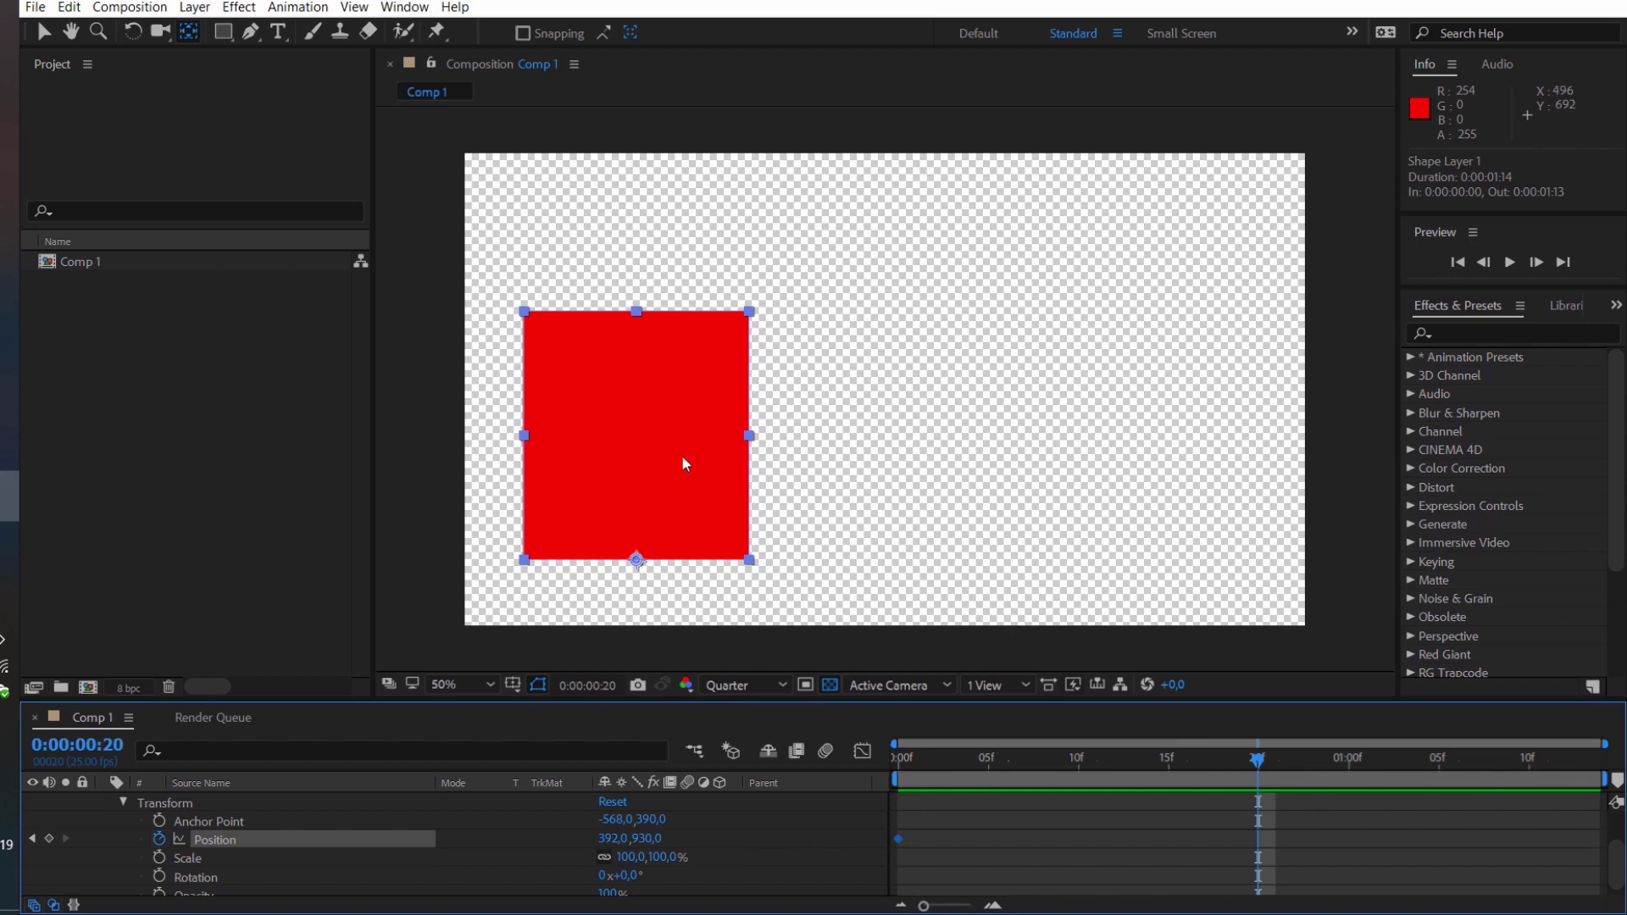
left_click_drag(686, 463, 1221, 351)
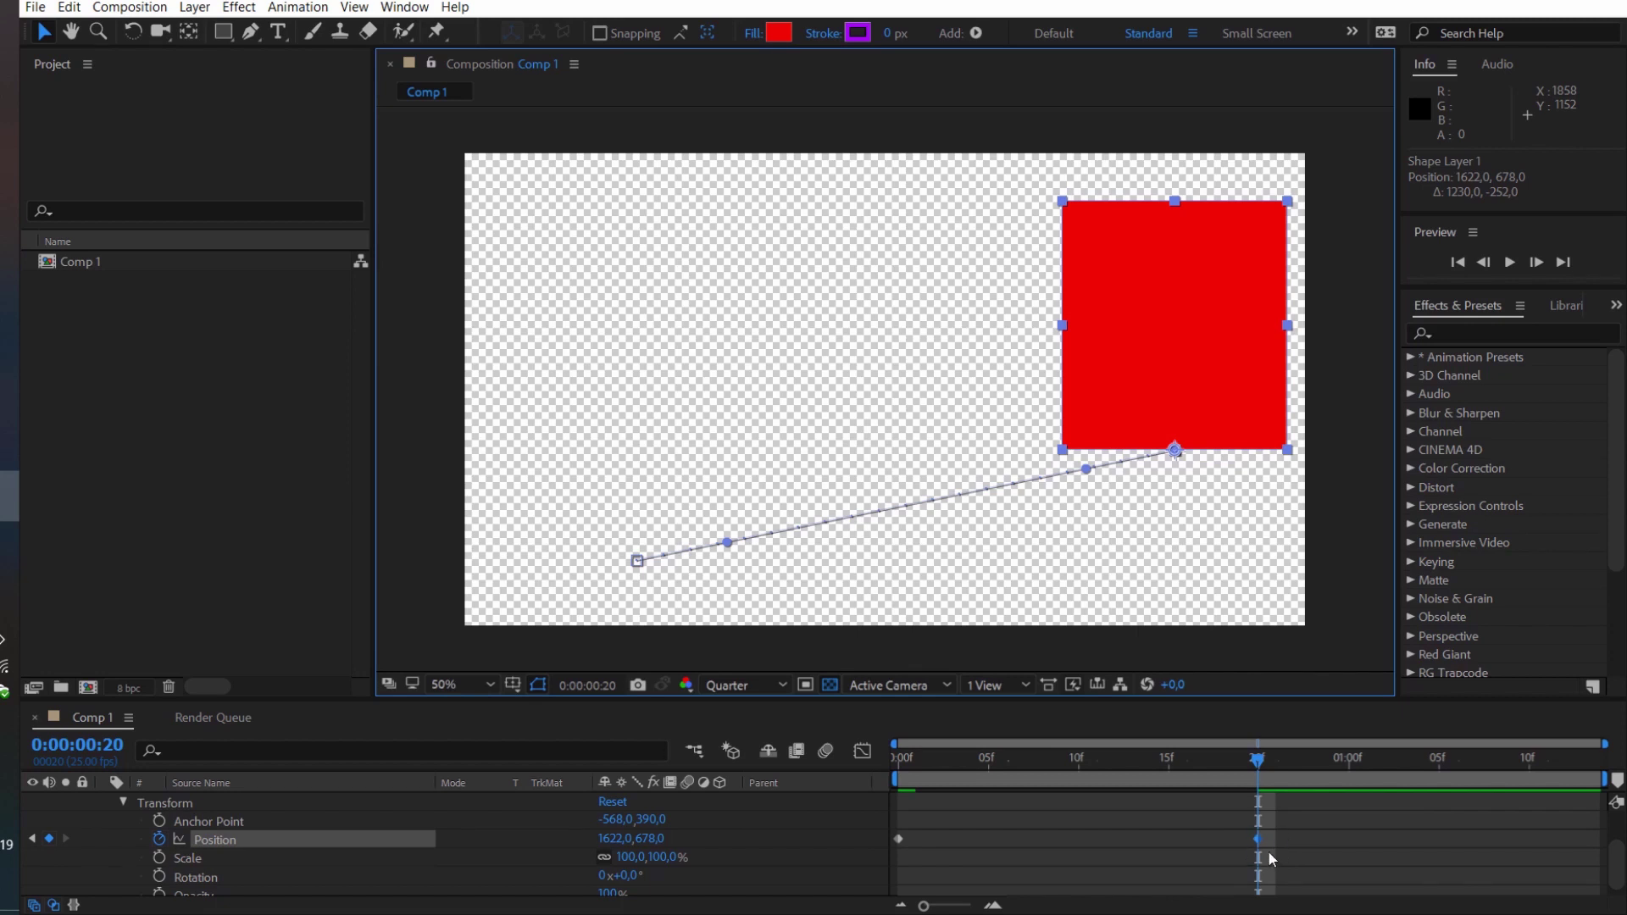
left_click(895, 766)
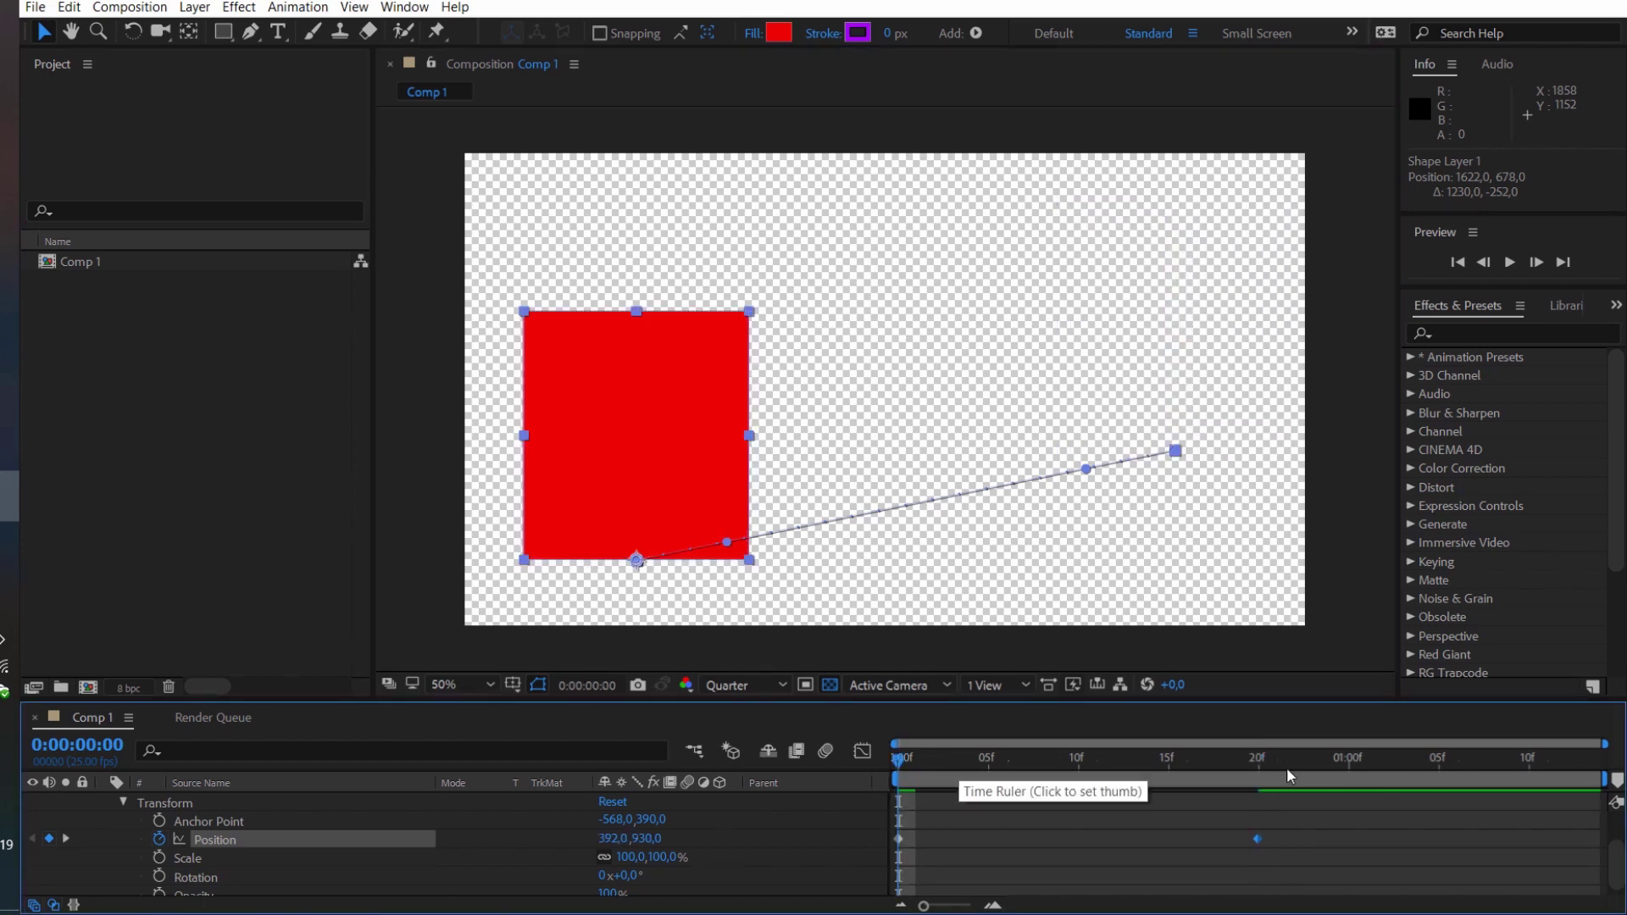
left_click(1257, 767)
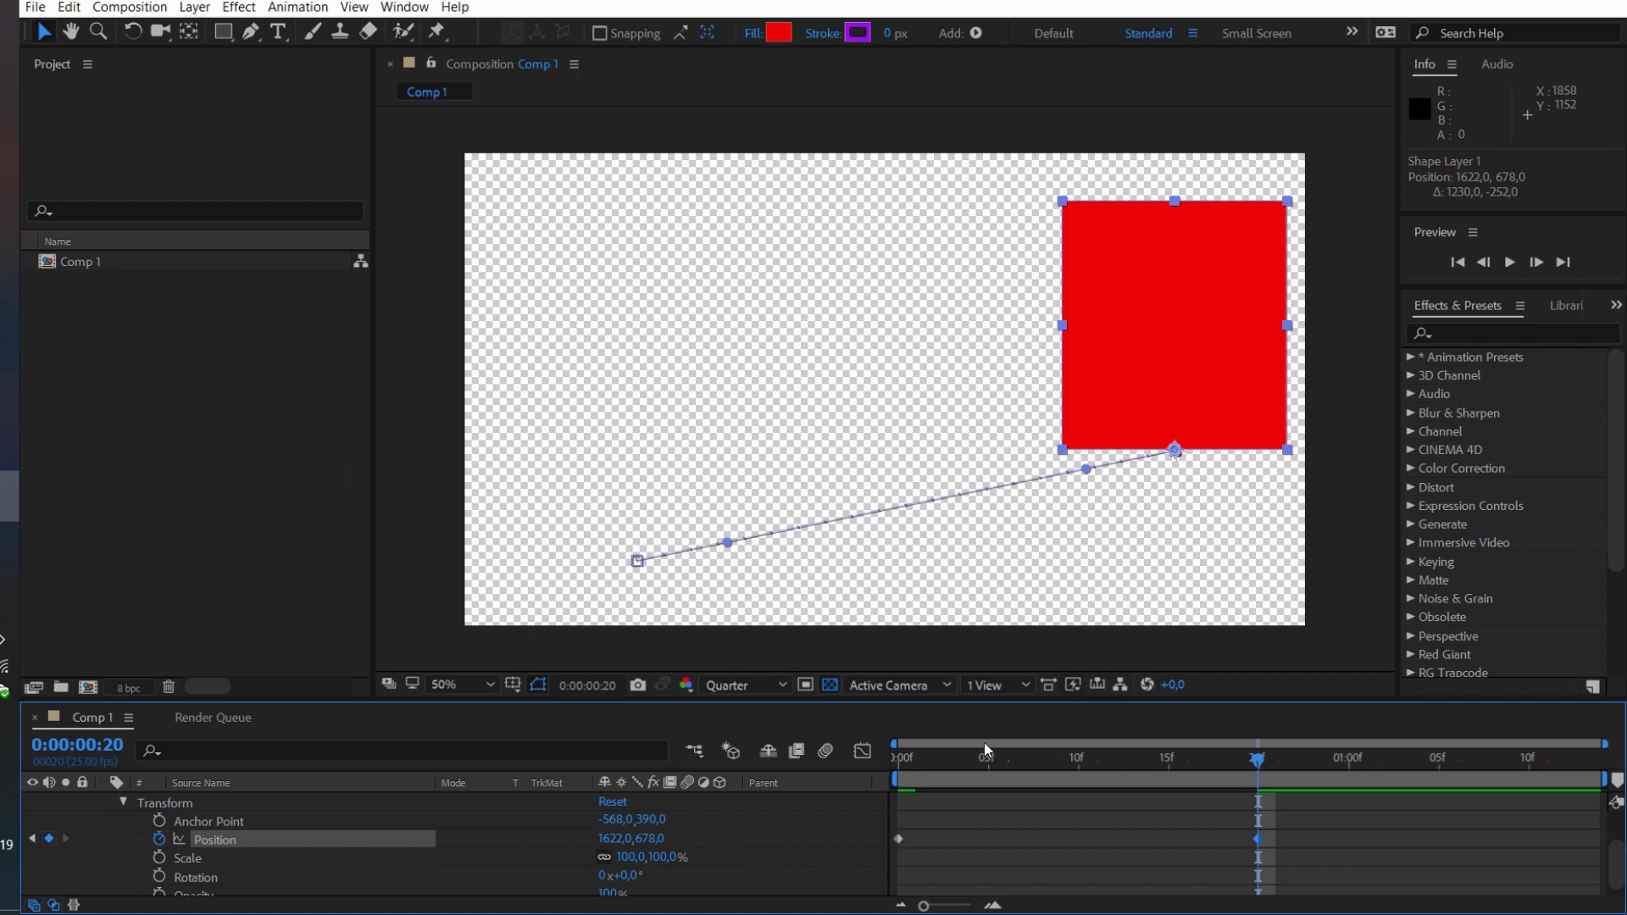
Preview the square's slide from the start of the work area
left_click(899, 771)
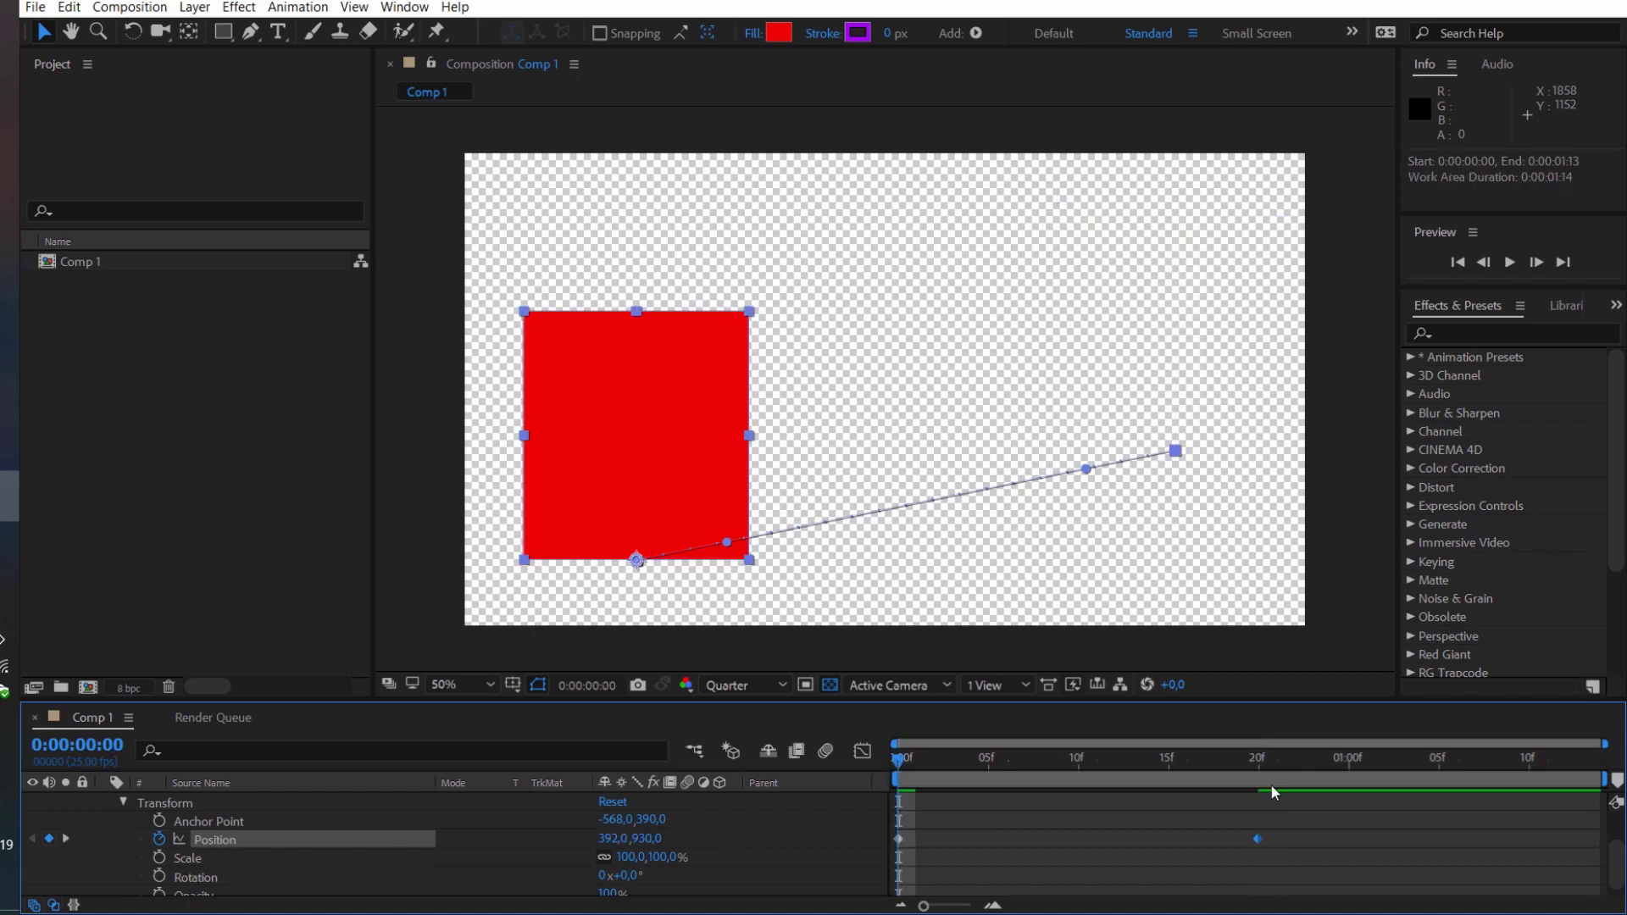
key("space")
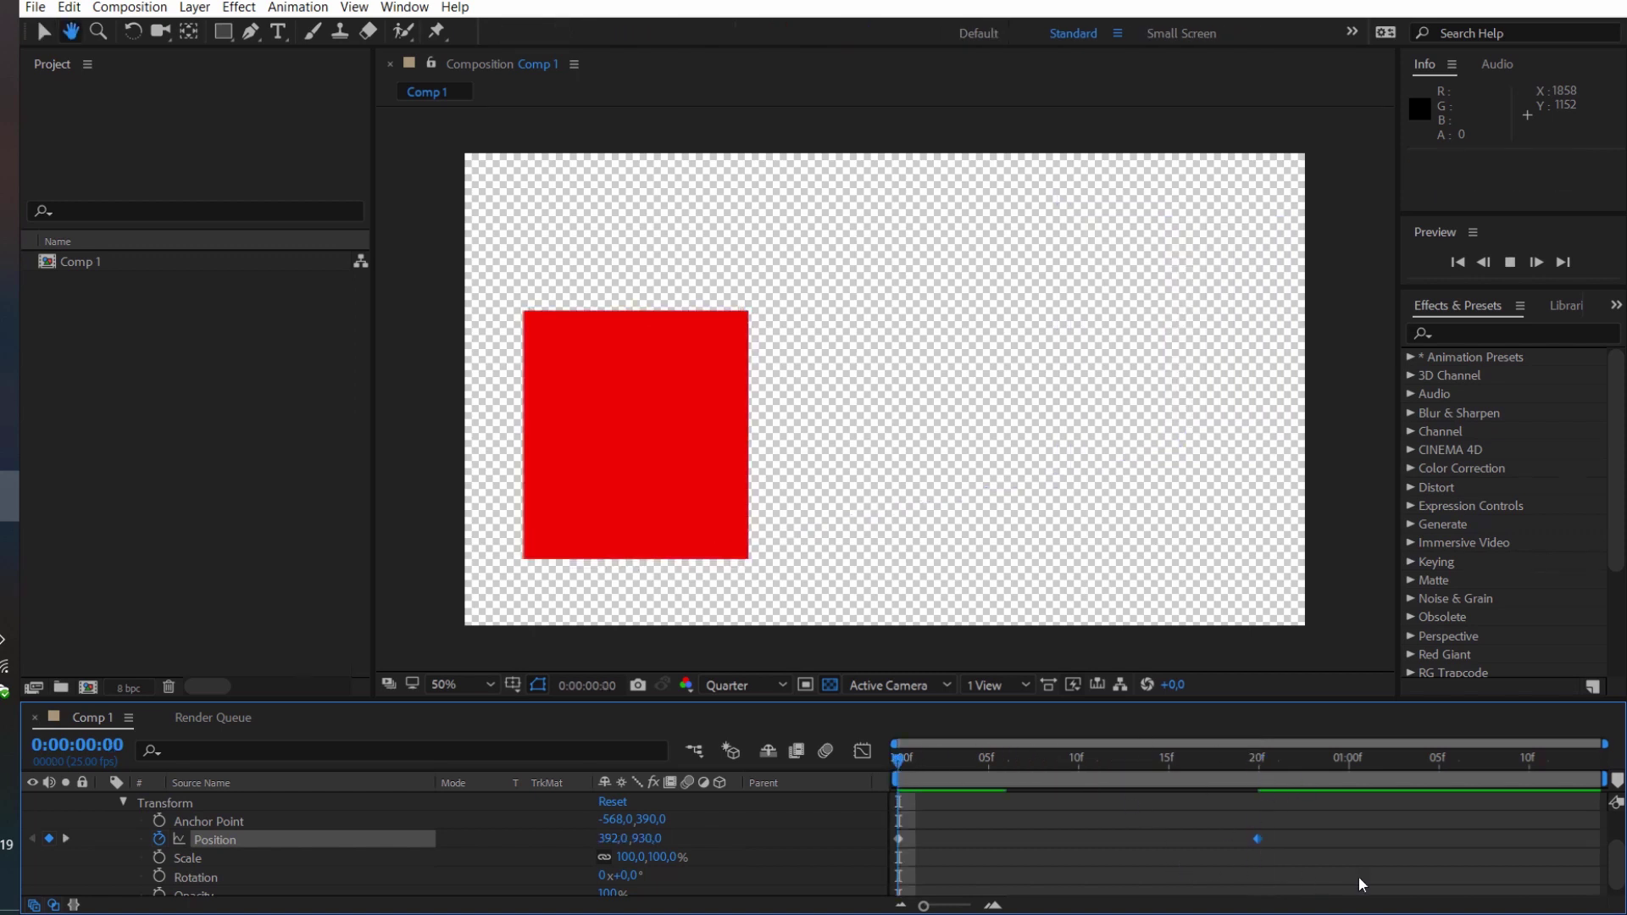
key("space")
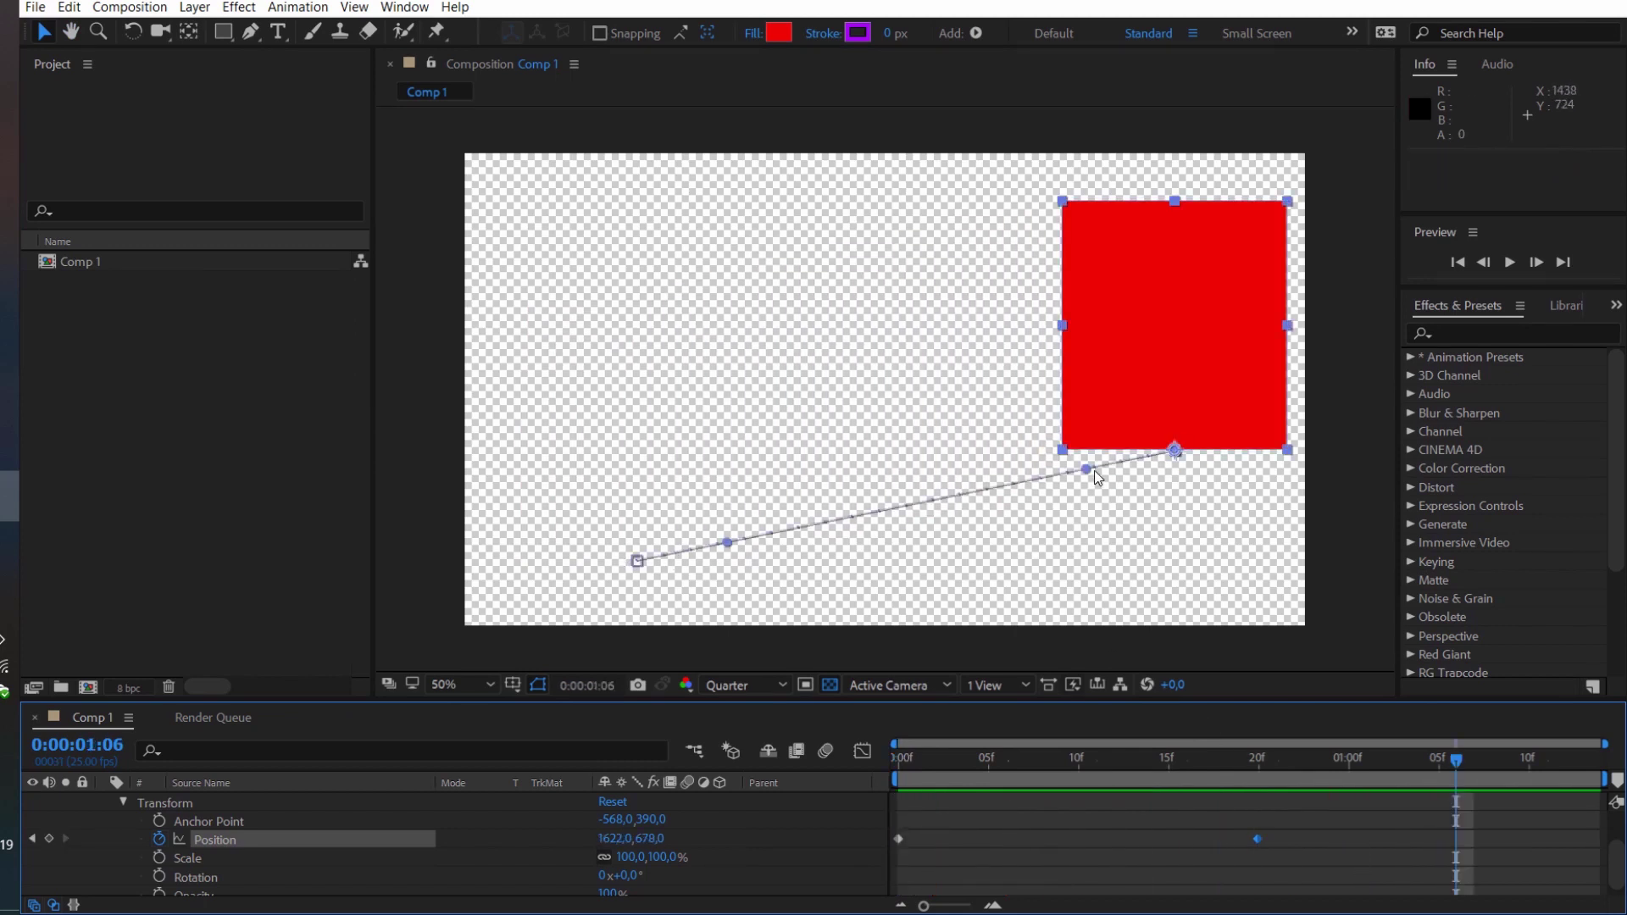
Drag both Position keyframes' bezier handles to curve the path into an S, then preview
left_click_drag(1086, 470, 1138, 569)
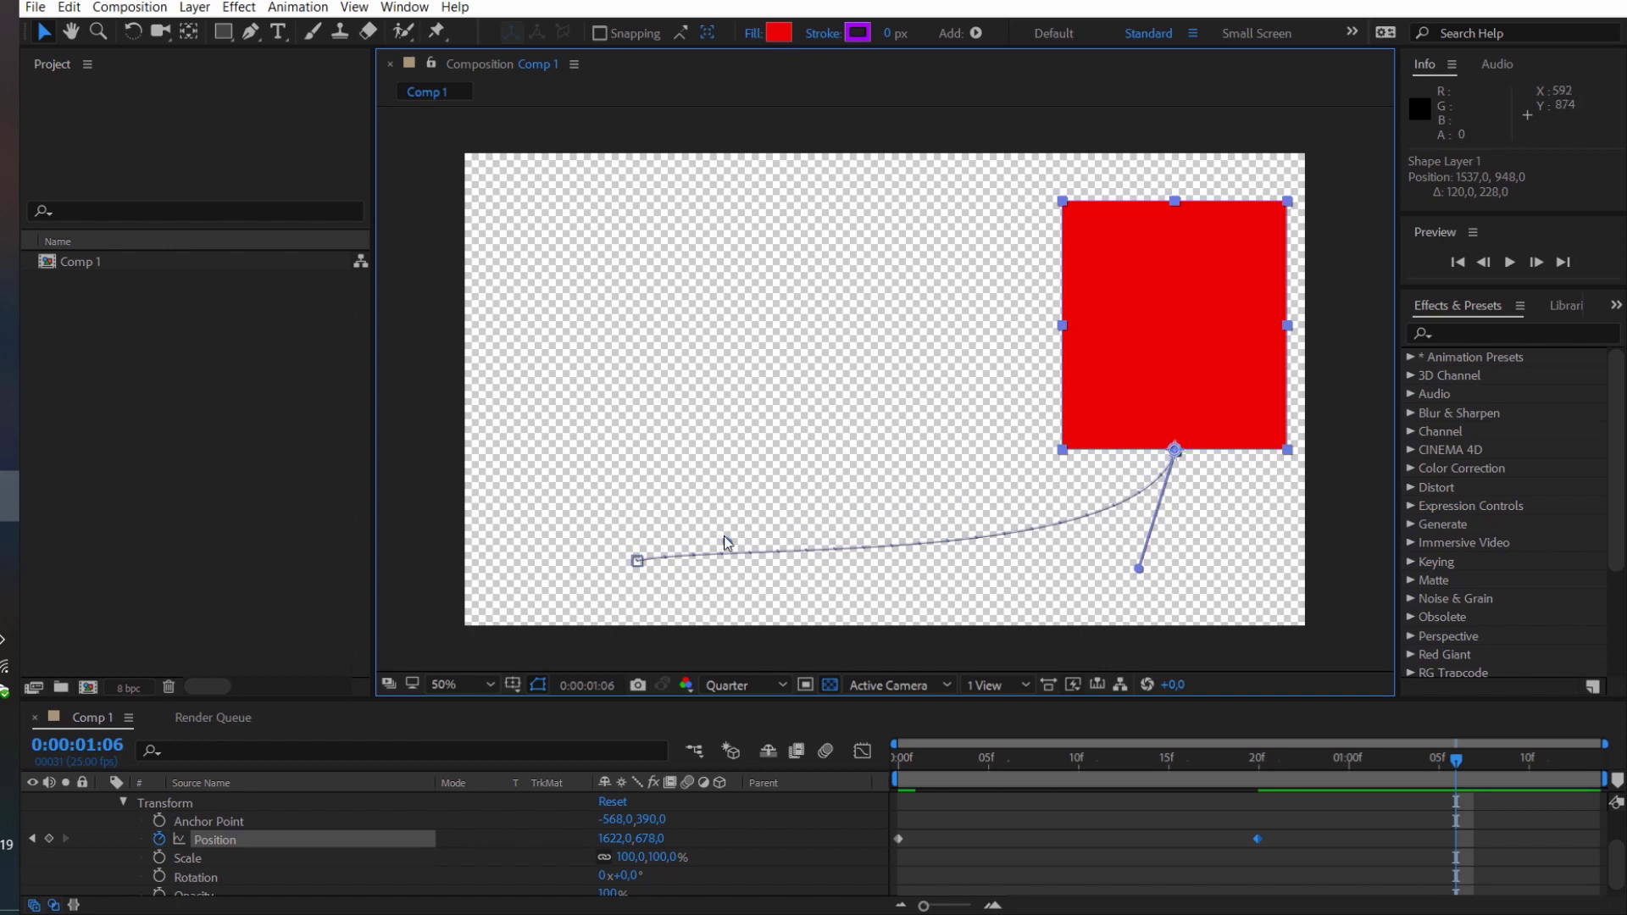
mouse_move(725, 540)
left_mouse_down()
mouse_move(726, 344)
mouse_move(750, 302)
left_mouse_up()
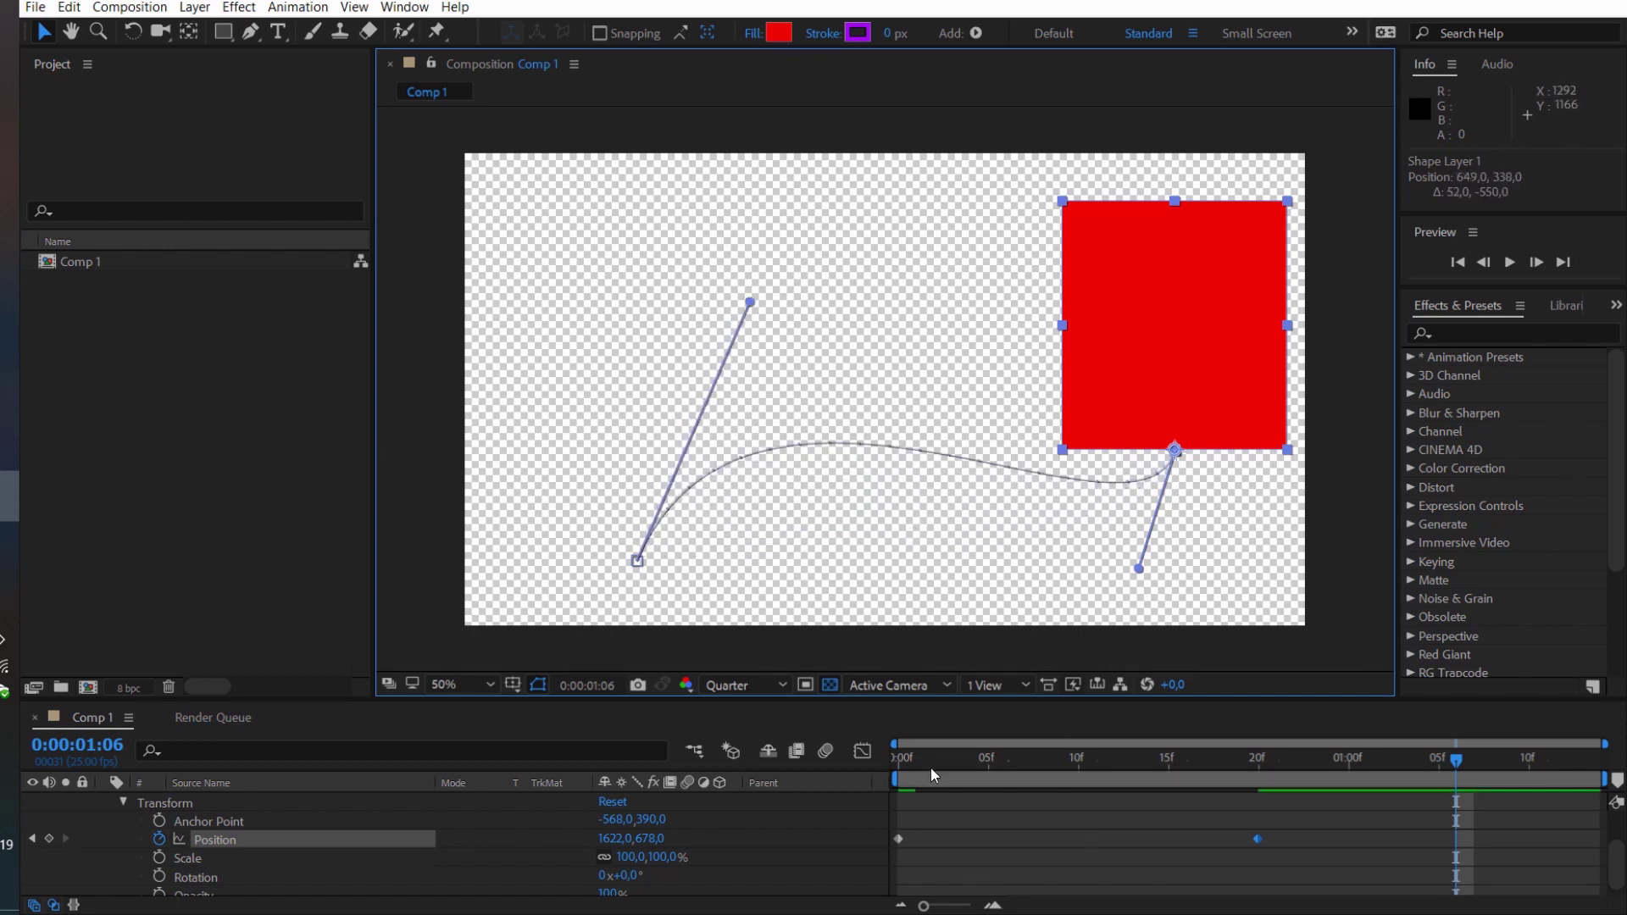
key("Home")
key("space")
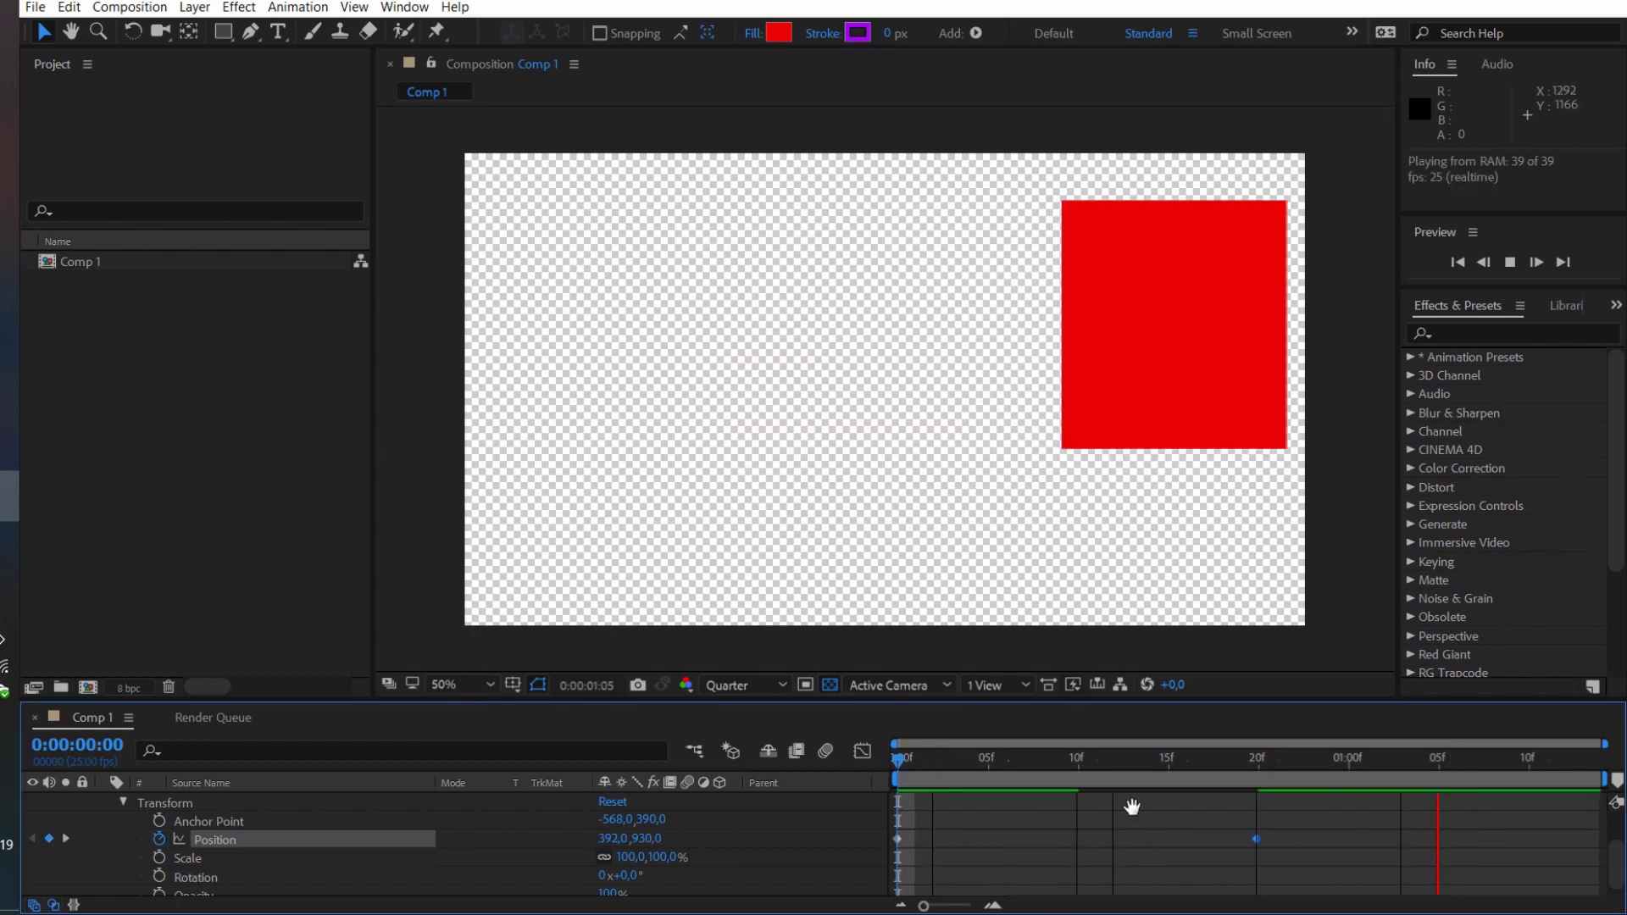
key("space")
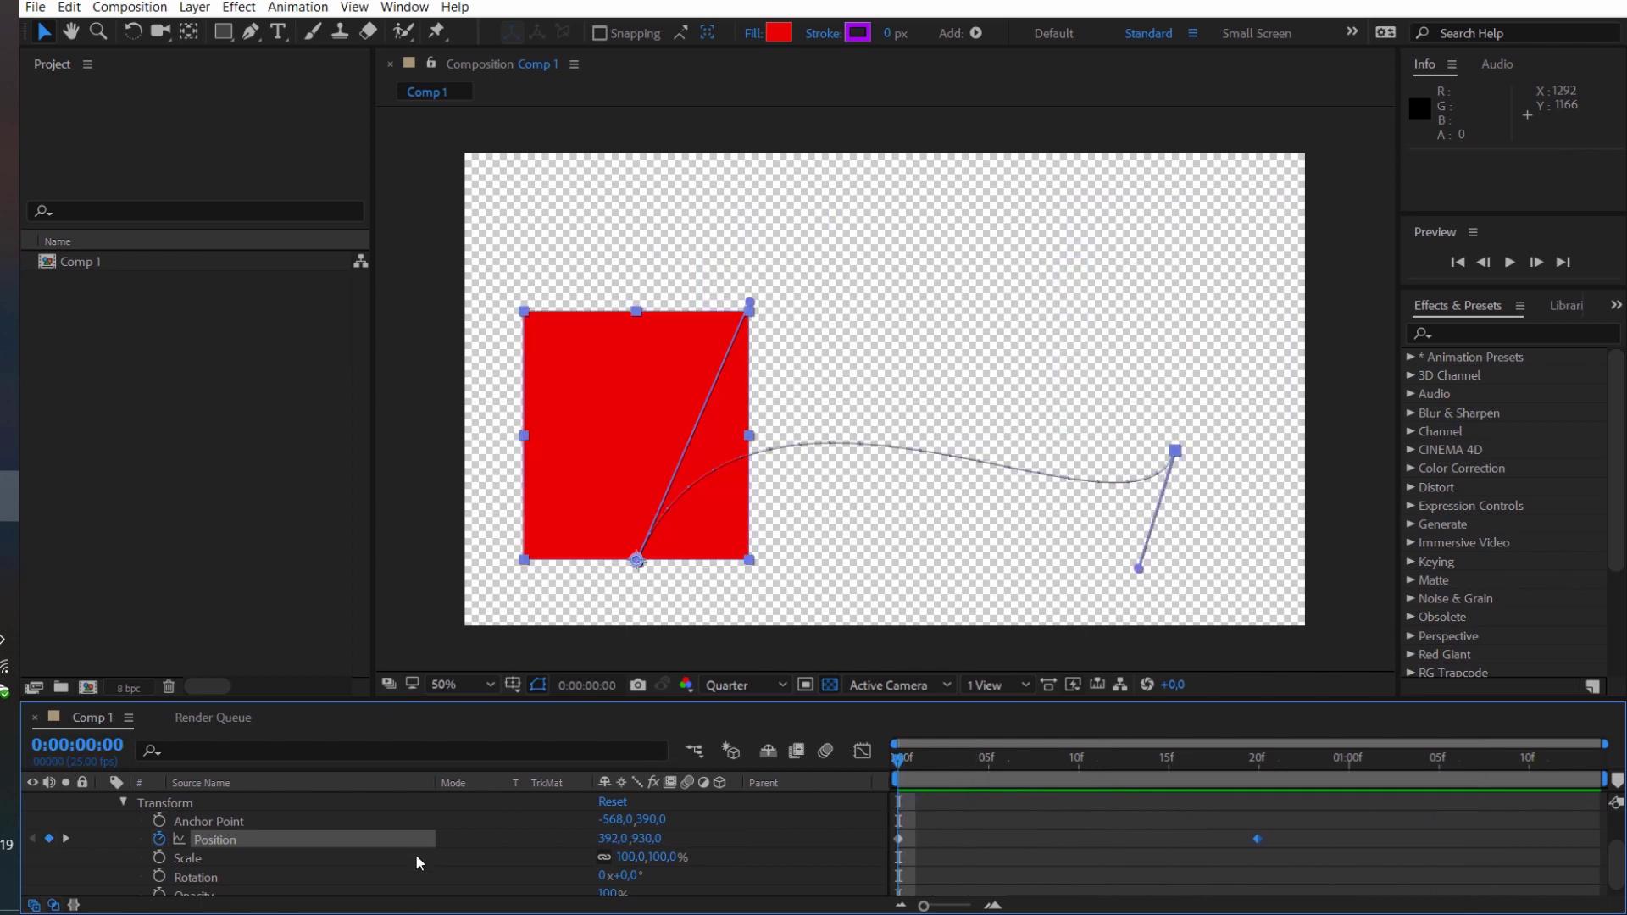
Keyframe Rotation at frame 0, enter a Rotation value of 3 at frame 20, and preview the spin
left_click(158, 876)
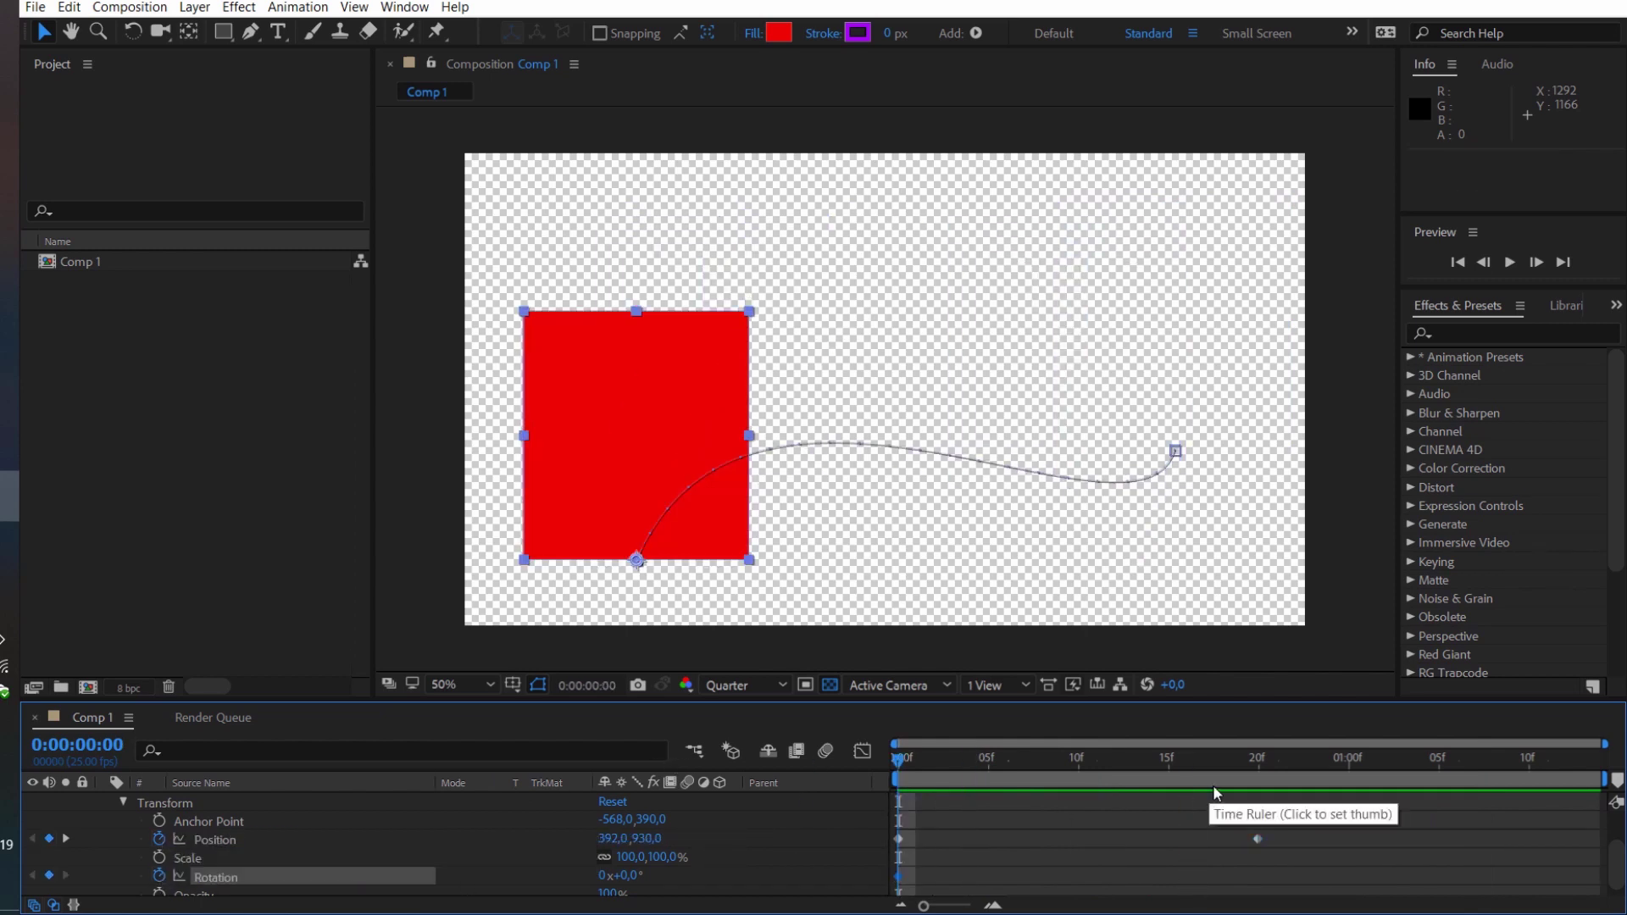
left_click(1252, 784)
mouse_move(628, 875)
left_mouse_down()
mouse_move(727, 867)
mouse_move(633, 881)
left_mouse_up()
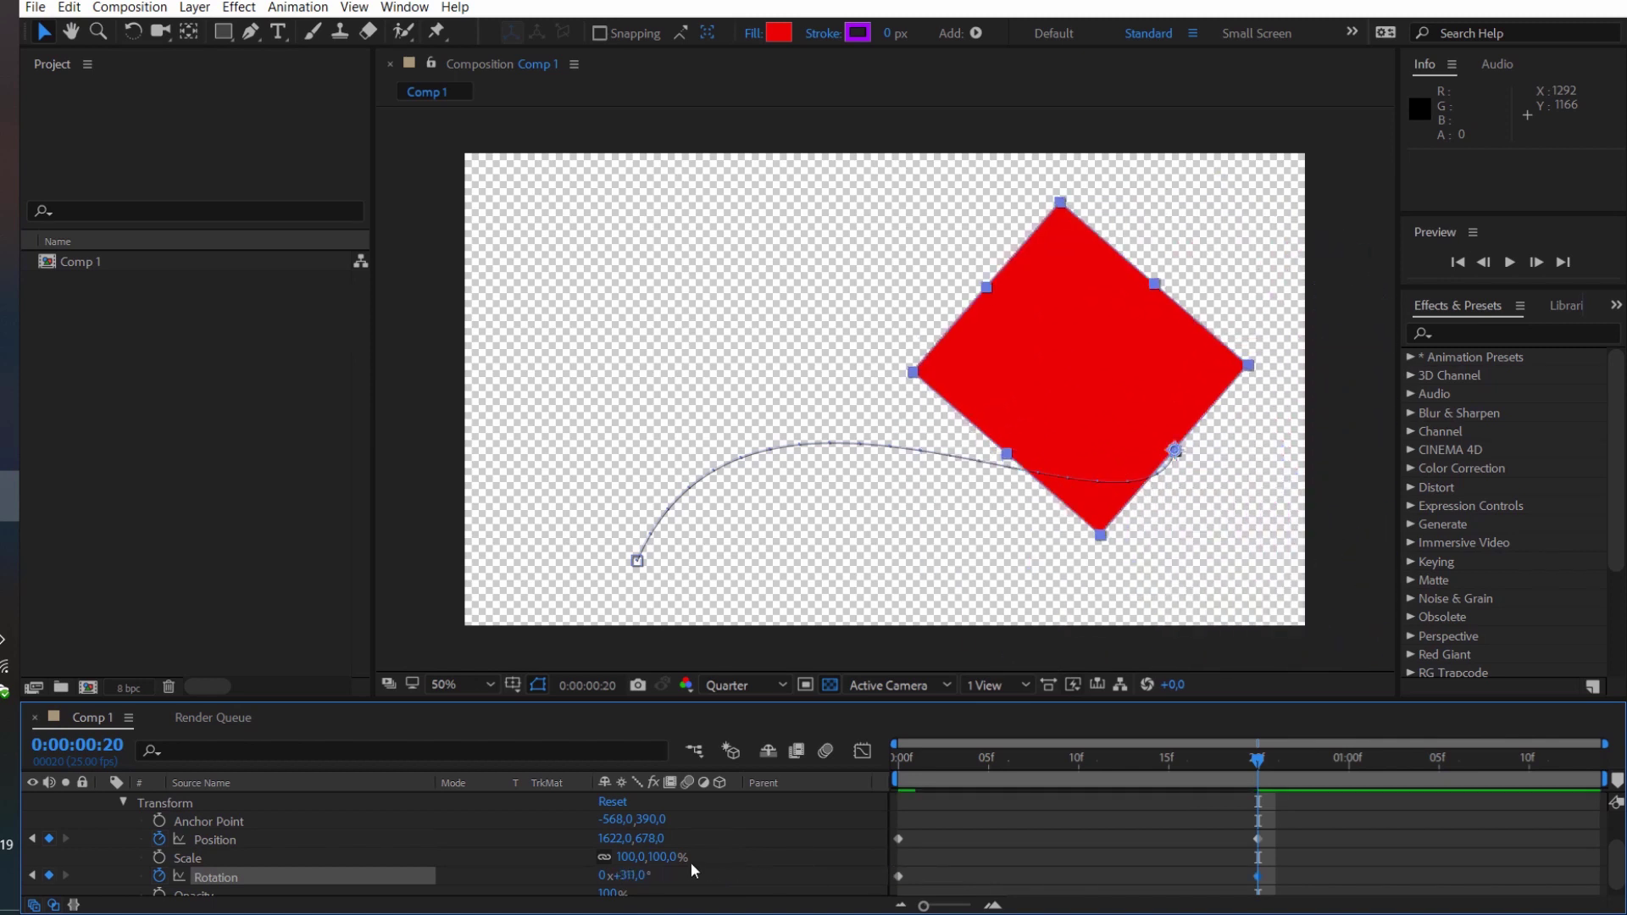
left_click(631, 876)
type("3")
left_click(834, 818)
key("space")
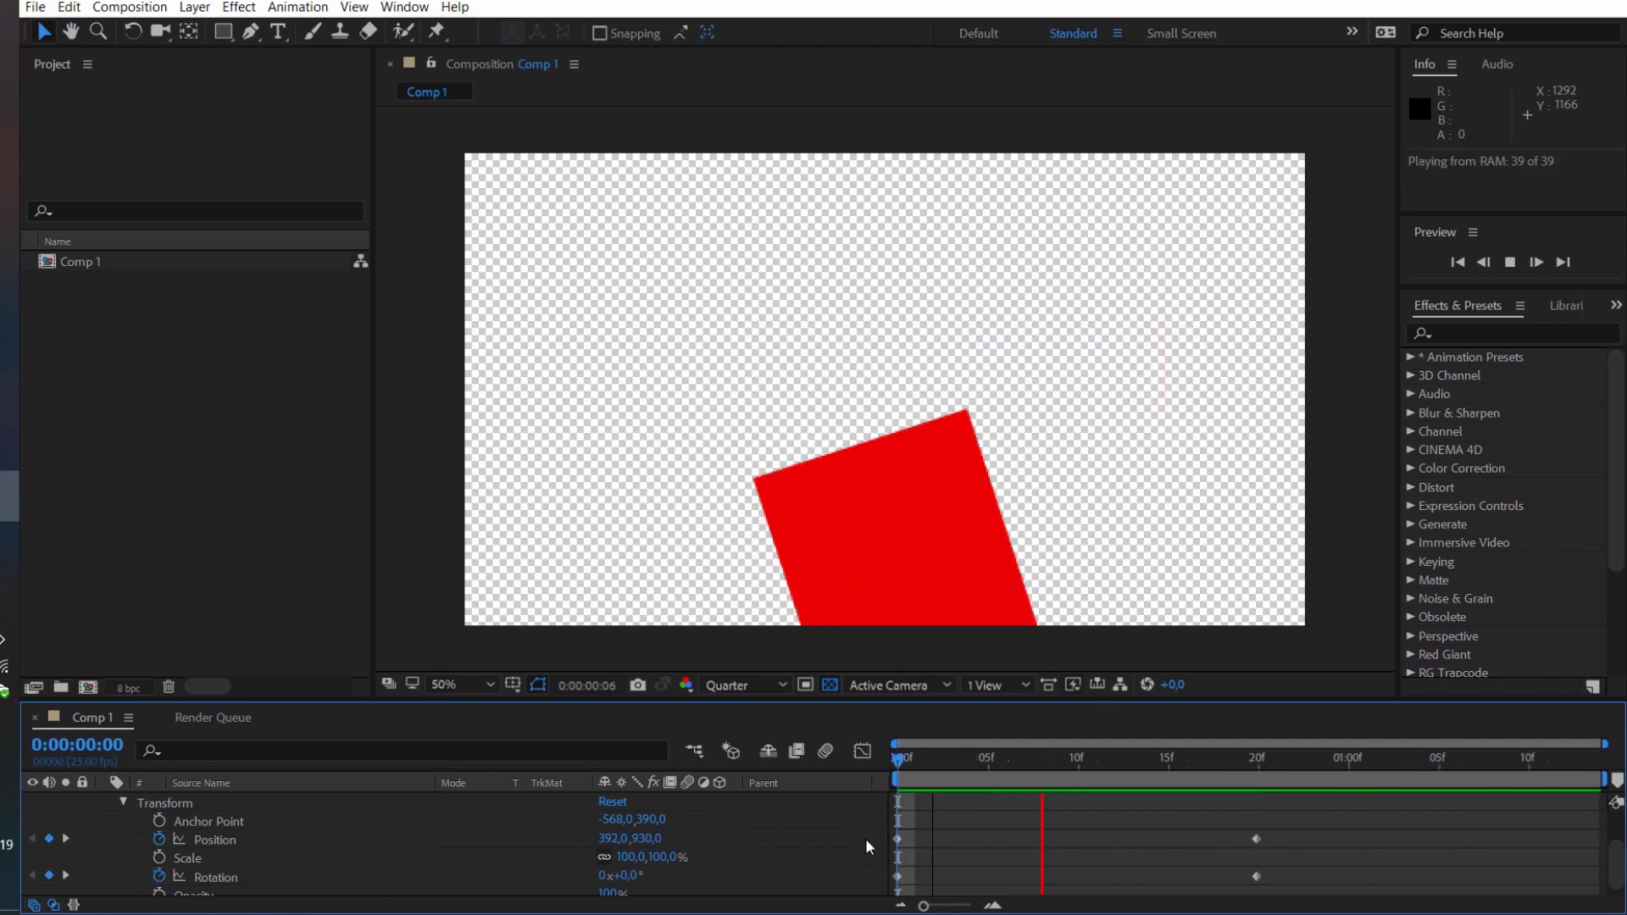
key("space")
Keyframe Scale from frame 0 so the square shrinks to 78% at frame 20
left_click(159, 858)
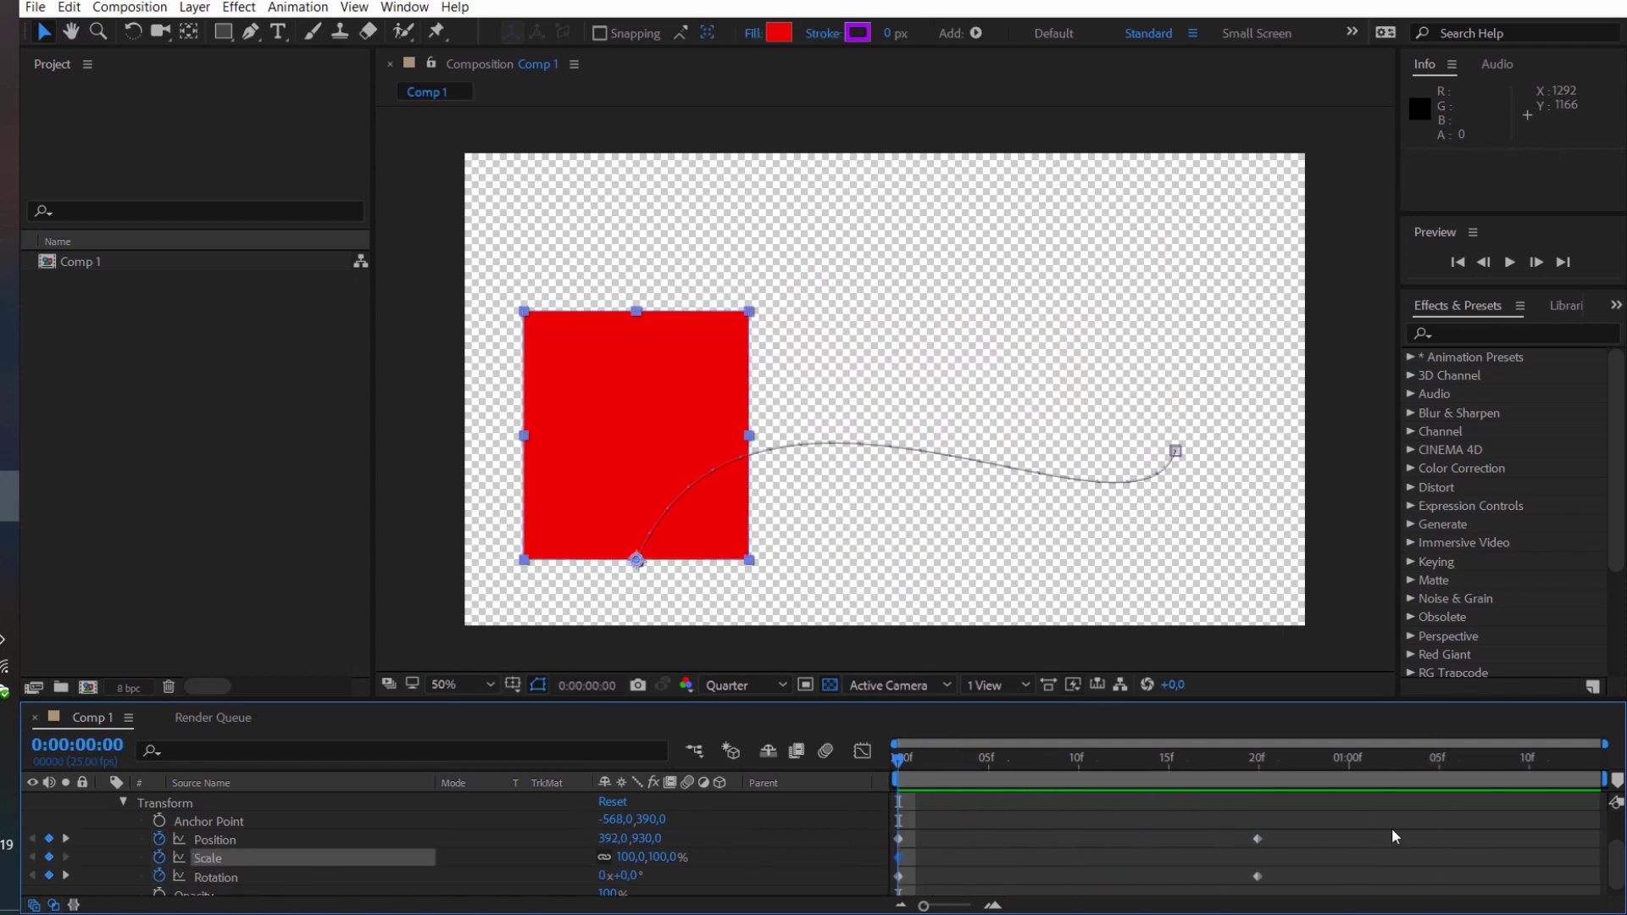
left_click(1257, 763)
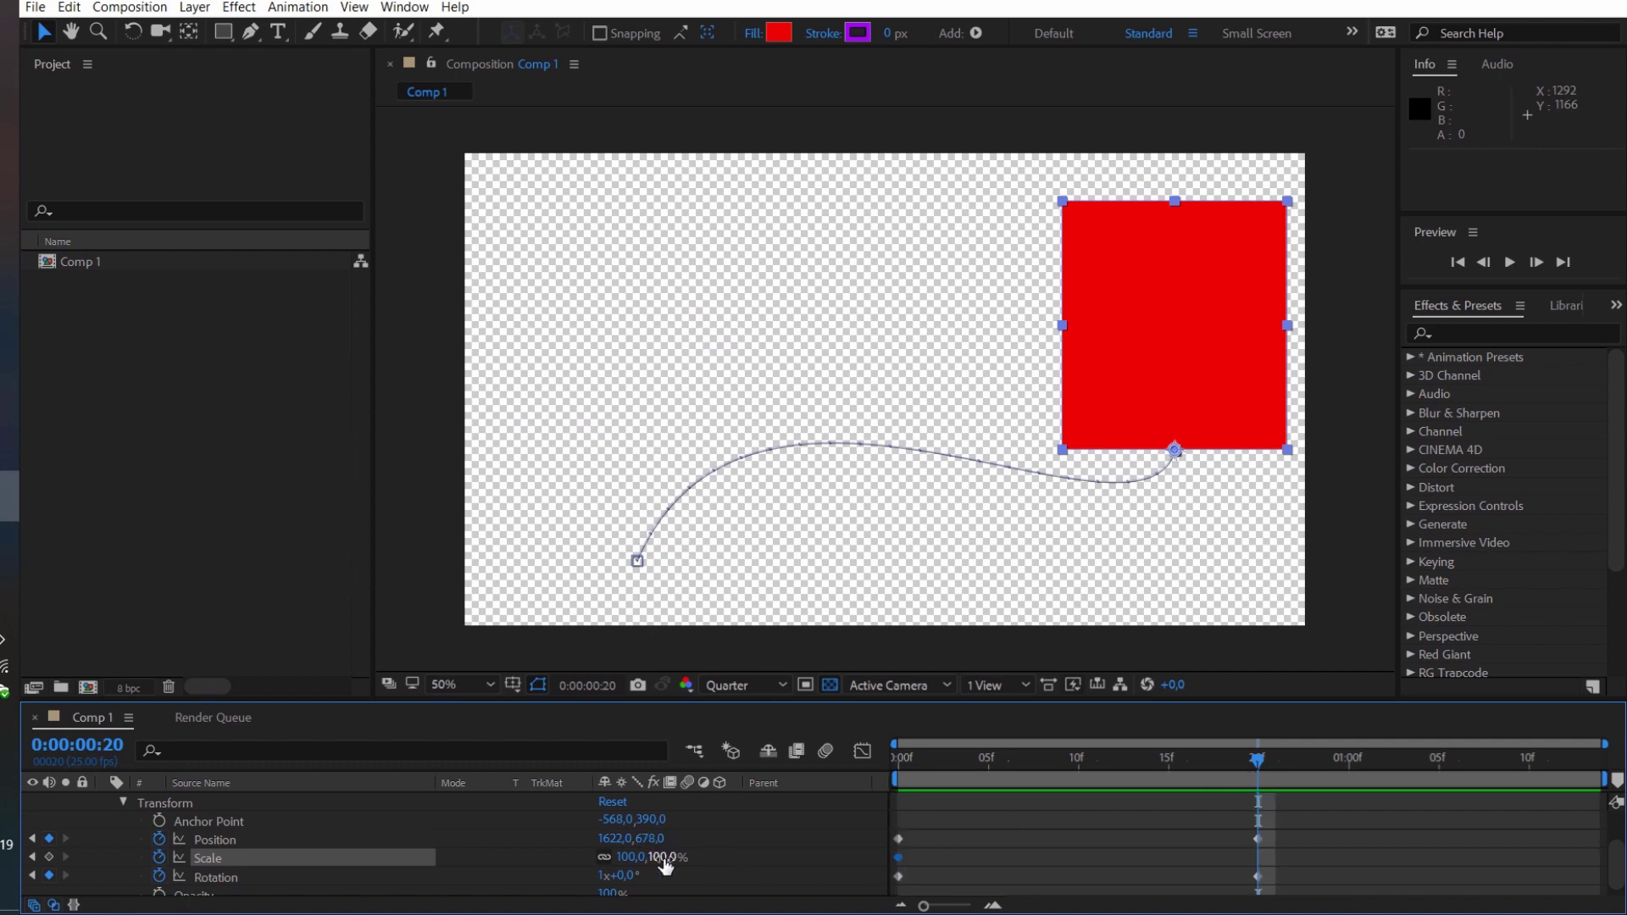
left_click_drag(665, 859, 631, 859)
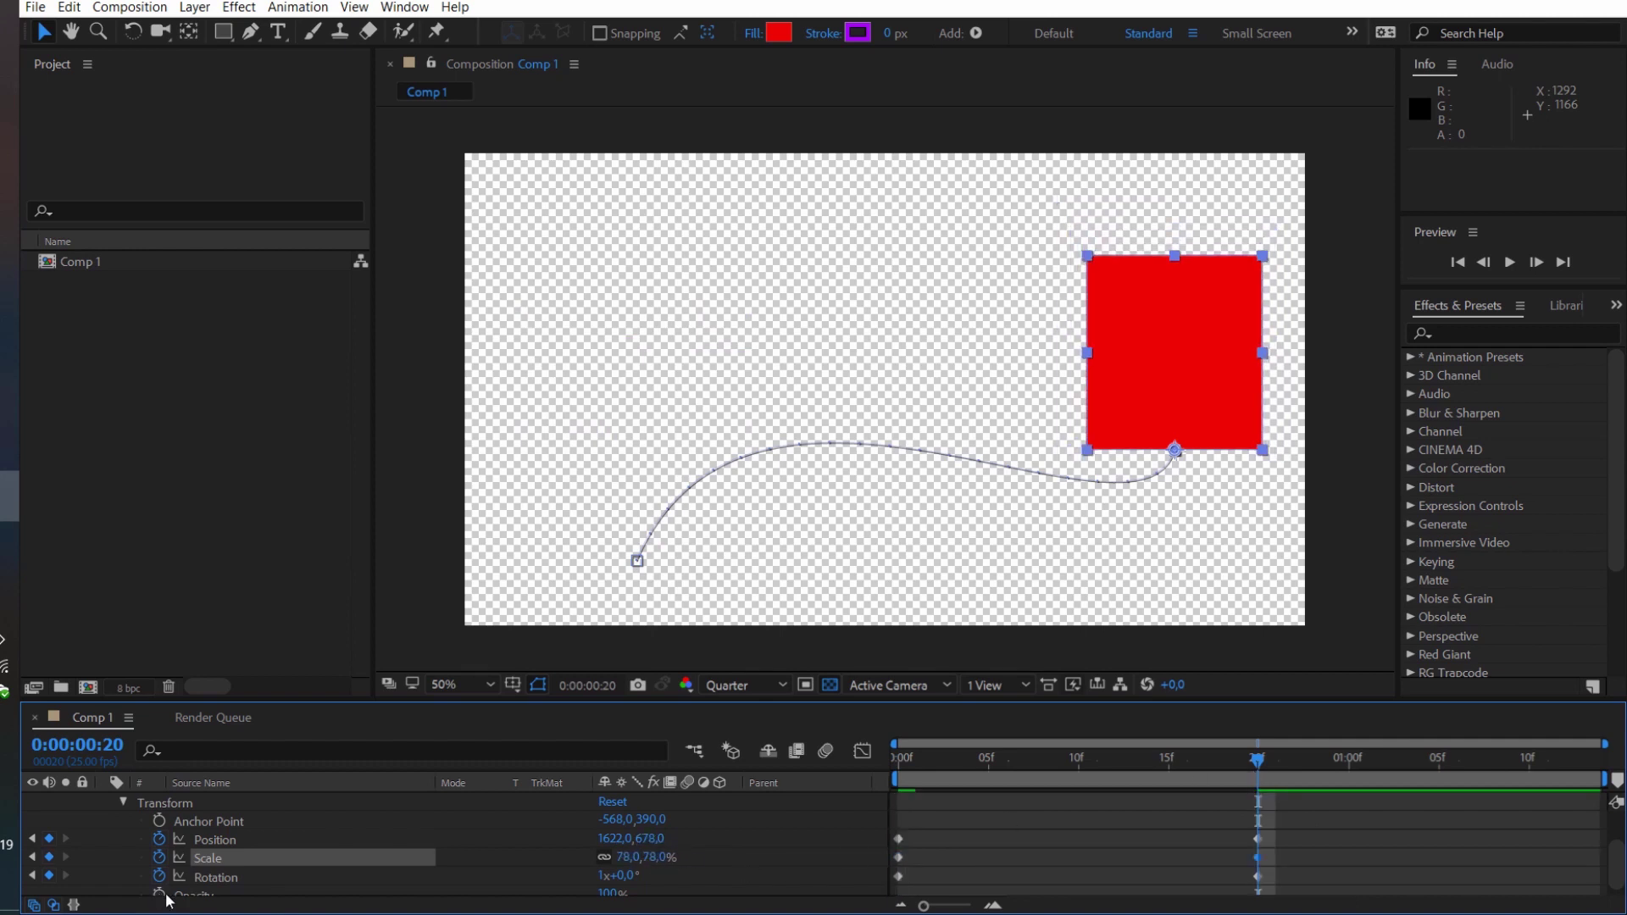
key("Home")
Keyframe Opacity so the square fades to 39% at frame 20, and preview the animation
key("alt+shift+t")
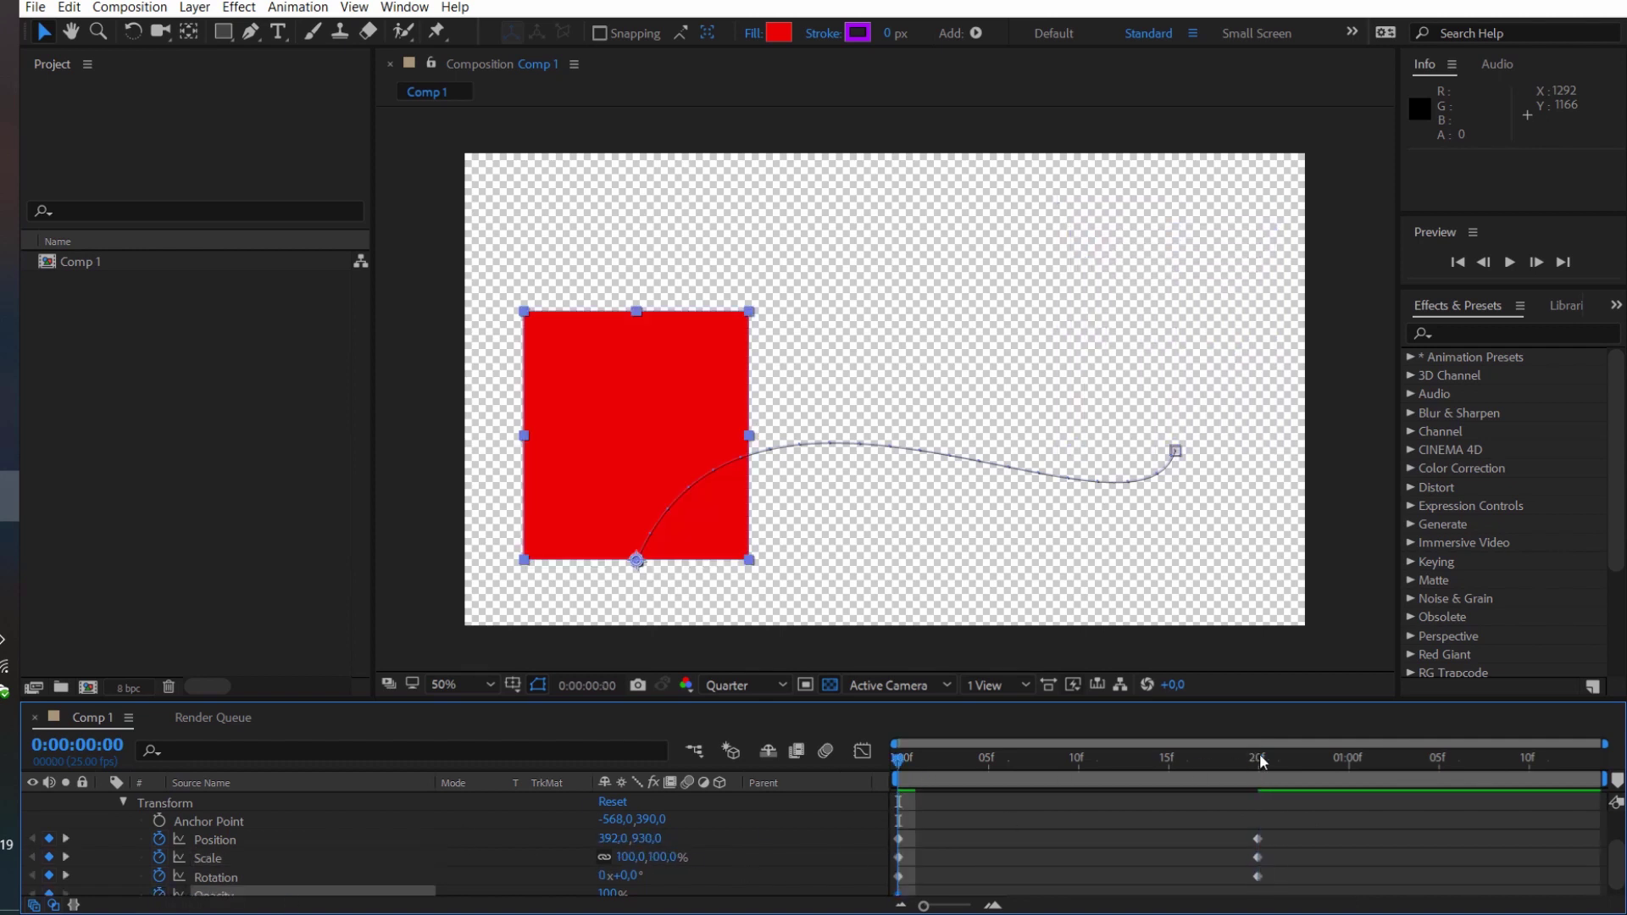
left_click(1261, 761)
left_click_drag(609, 886, 545, 891)
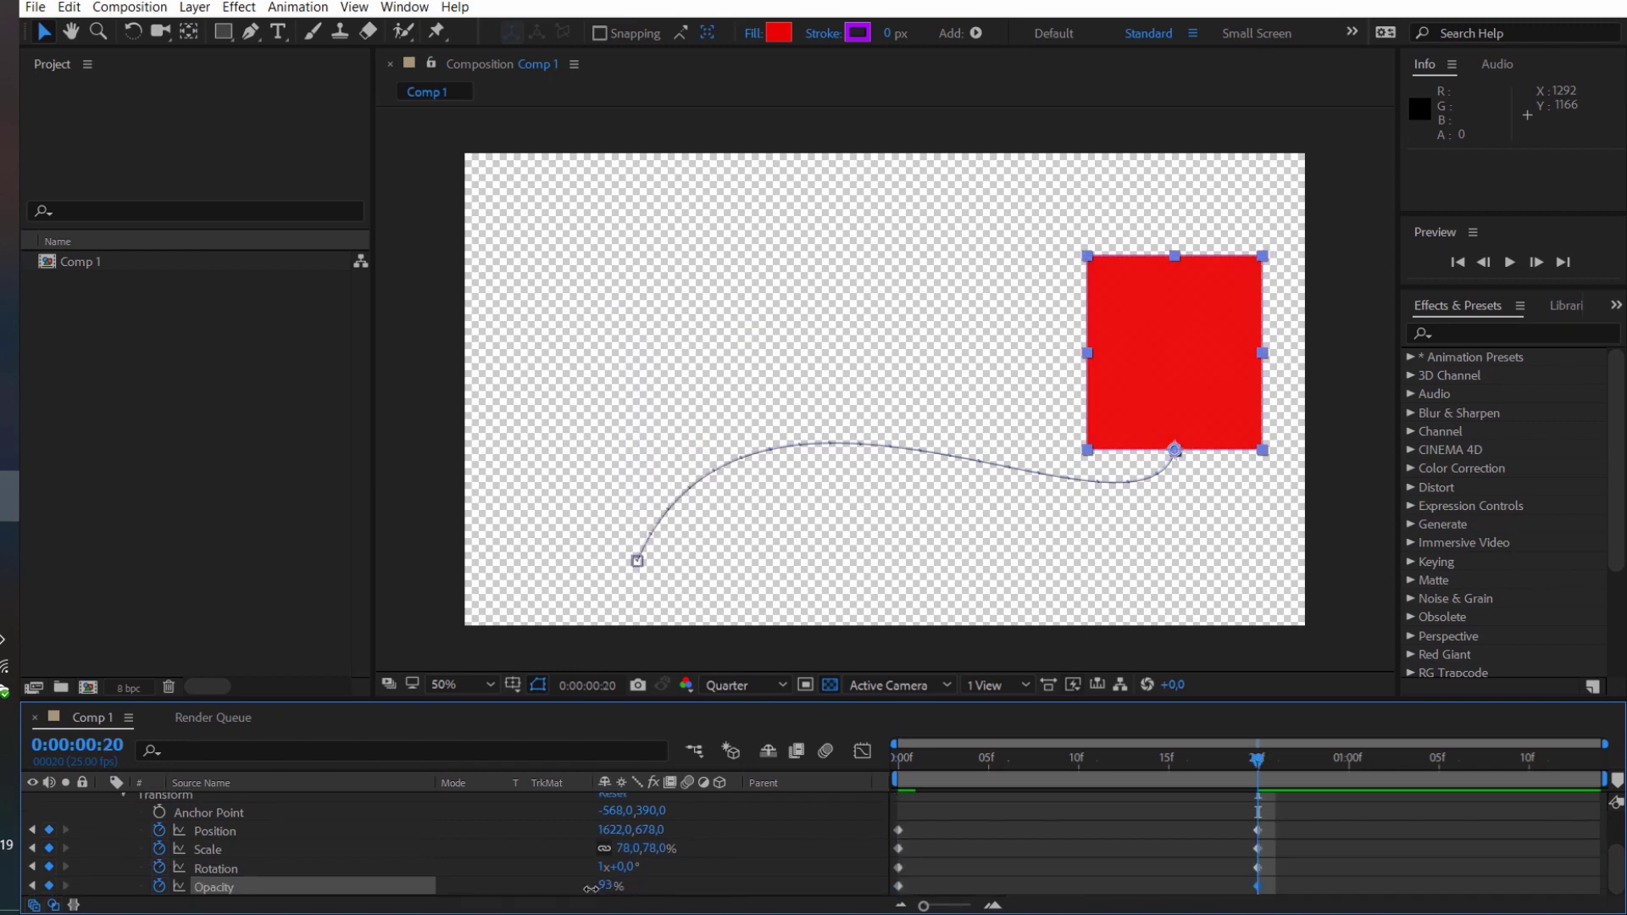
left_click(790, 866)
key("space")
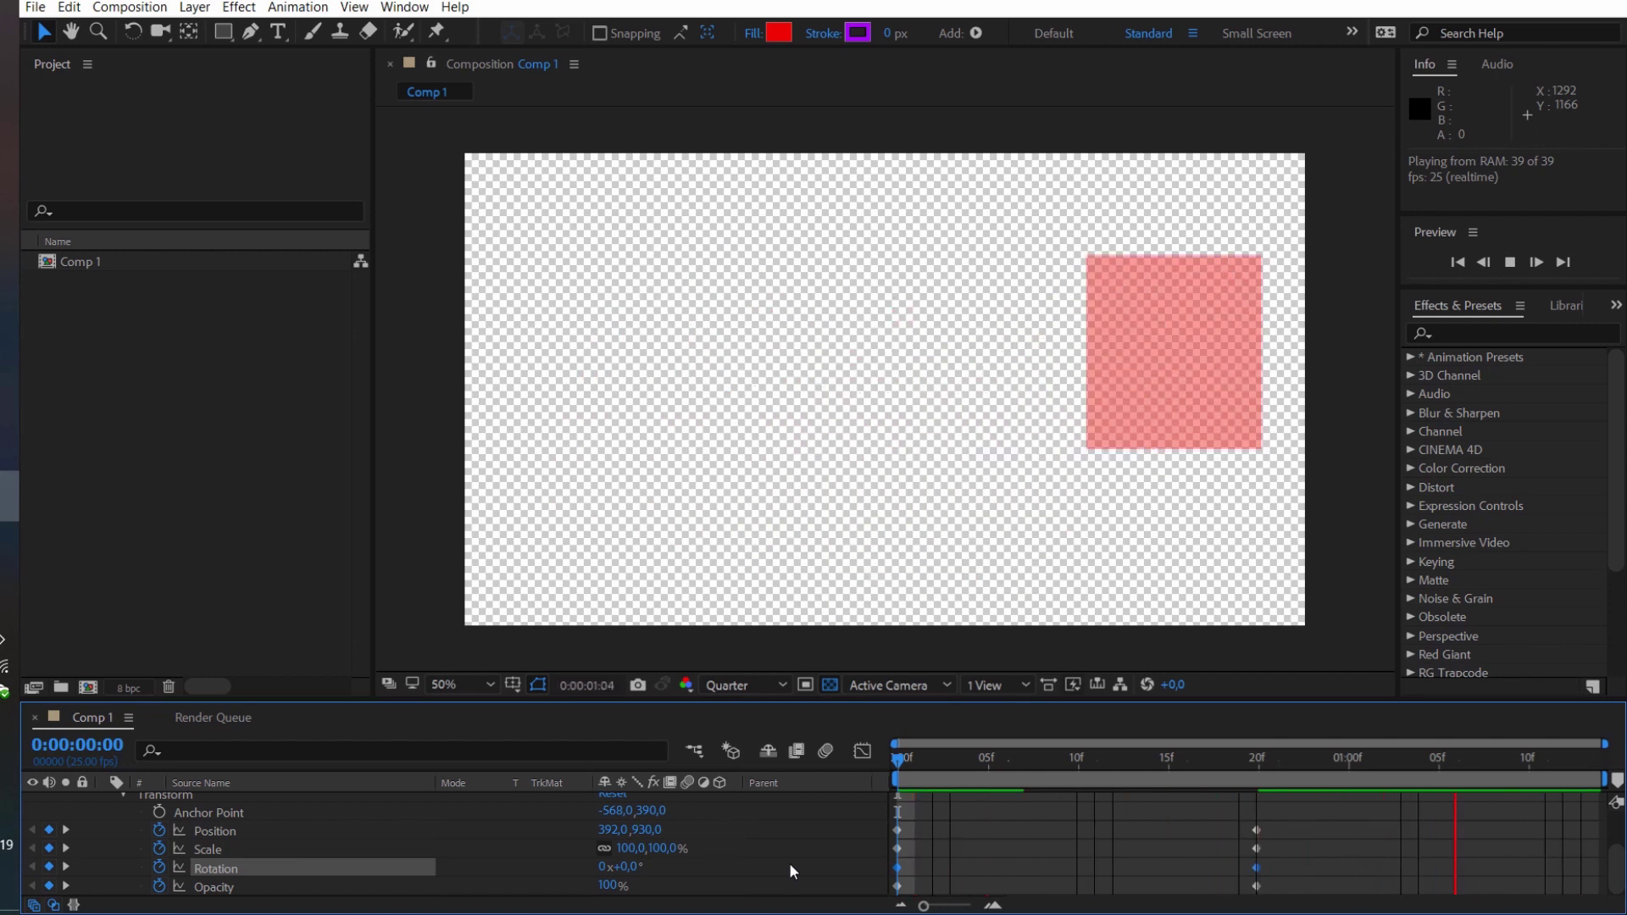
left_click(256, 562)
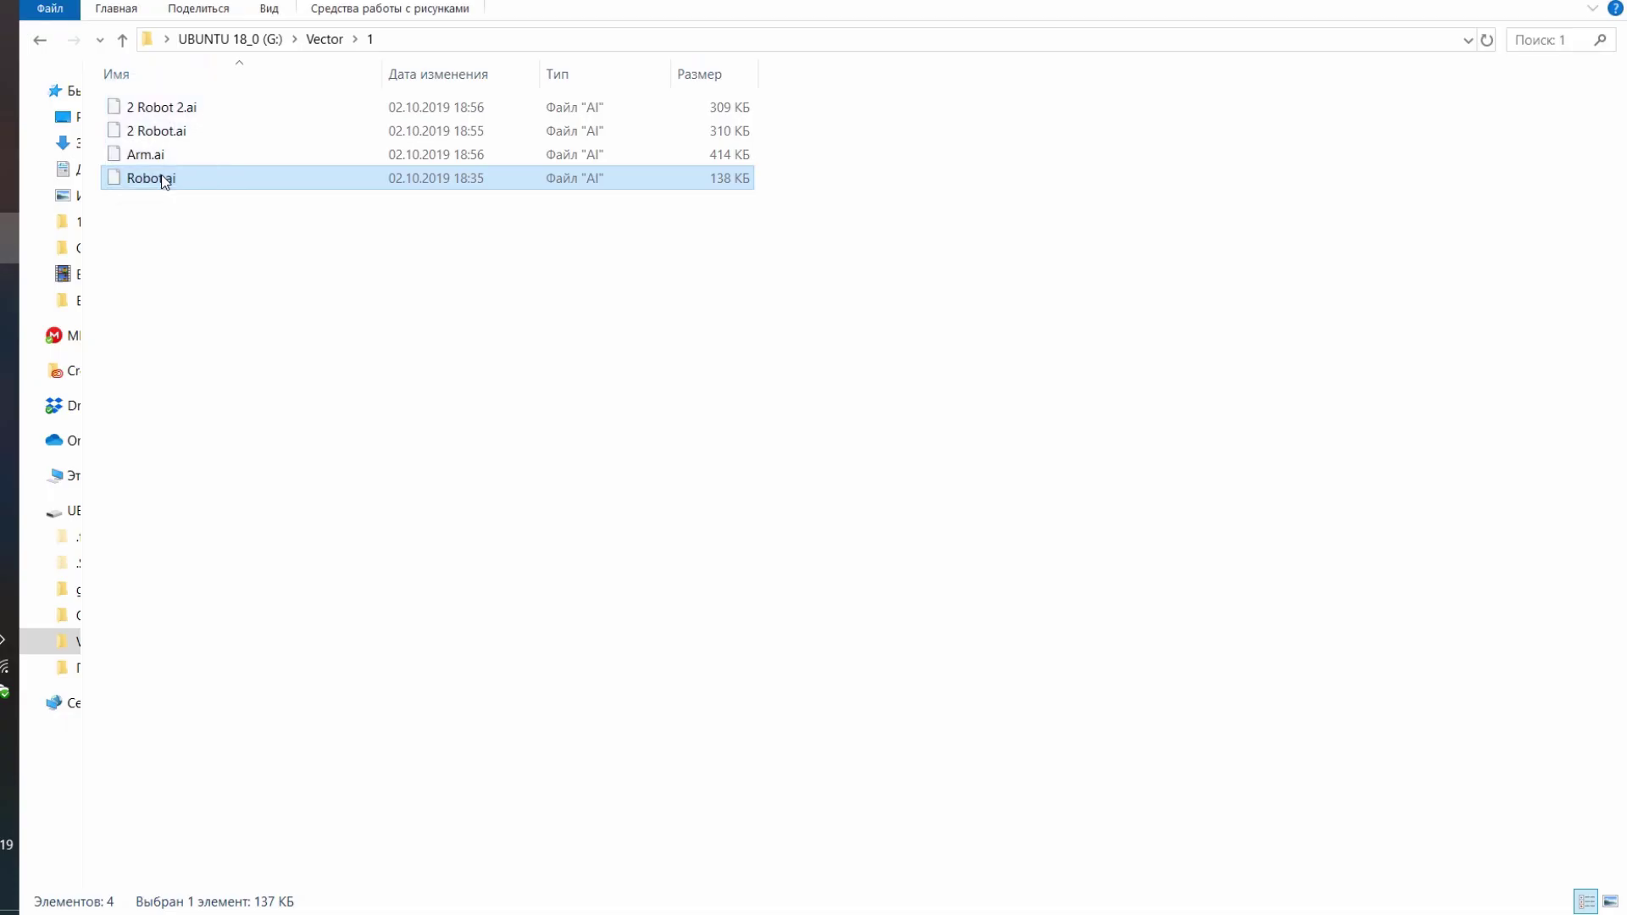
Drag Robot.ai into the project and import it with Import Kind set to Composition
mouse_move(157, 176)
left_mouse_down()
mouse_move(3, 508)
mouse_move(183, 420)
left_mouse_up()
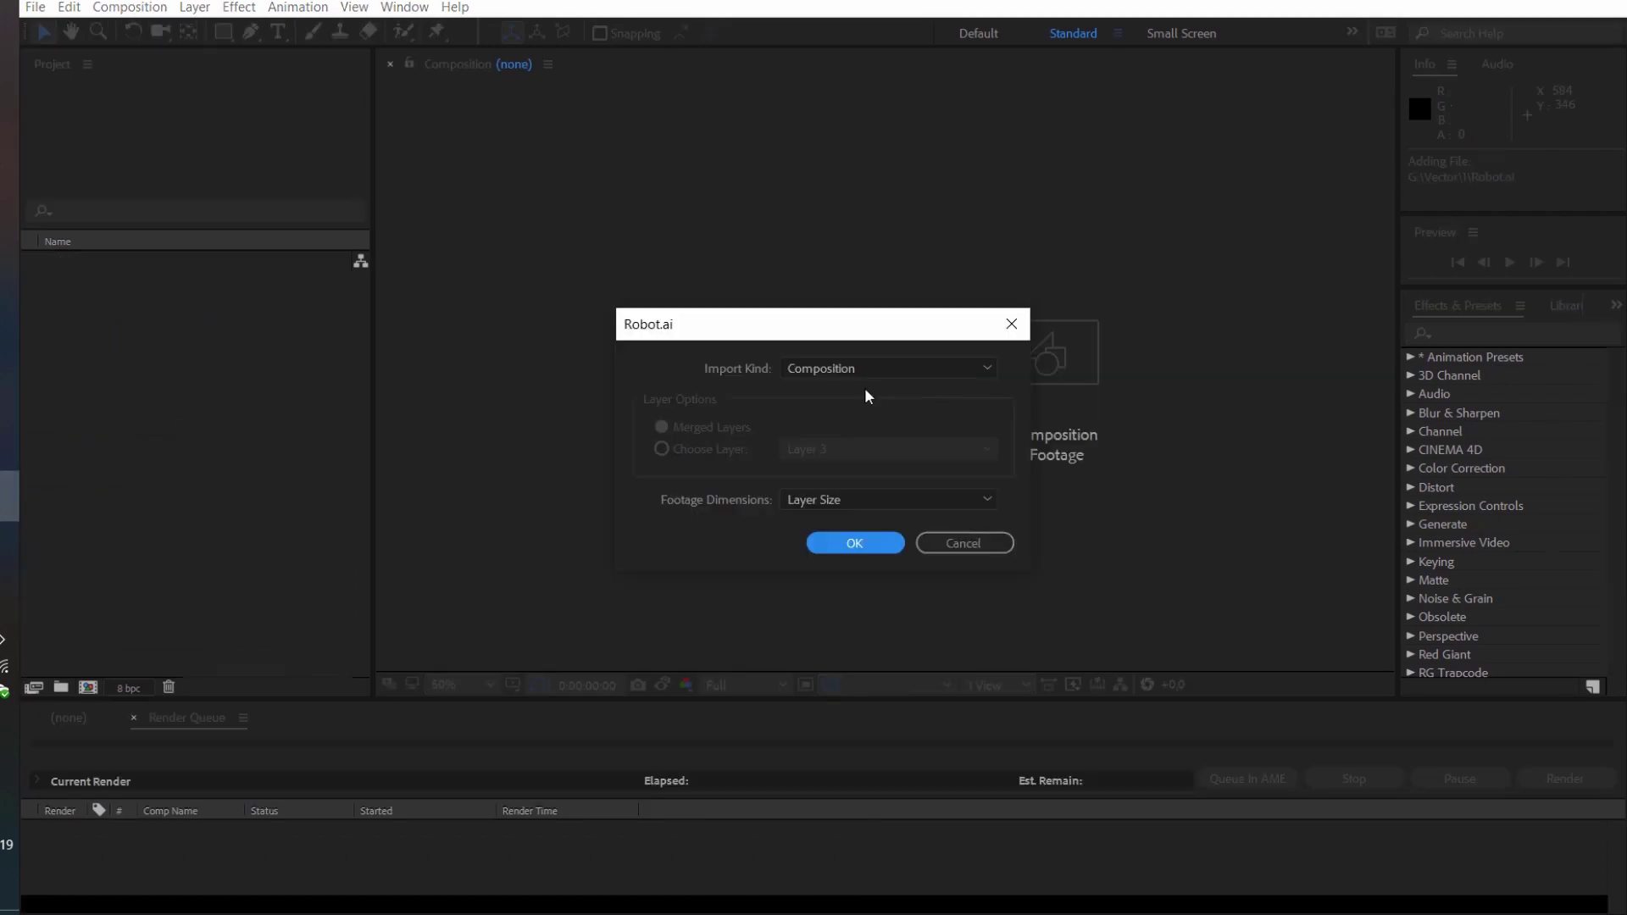
left_click(857, 367)
left_click(873, 415)
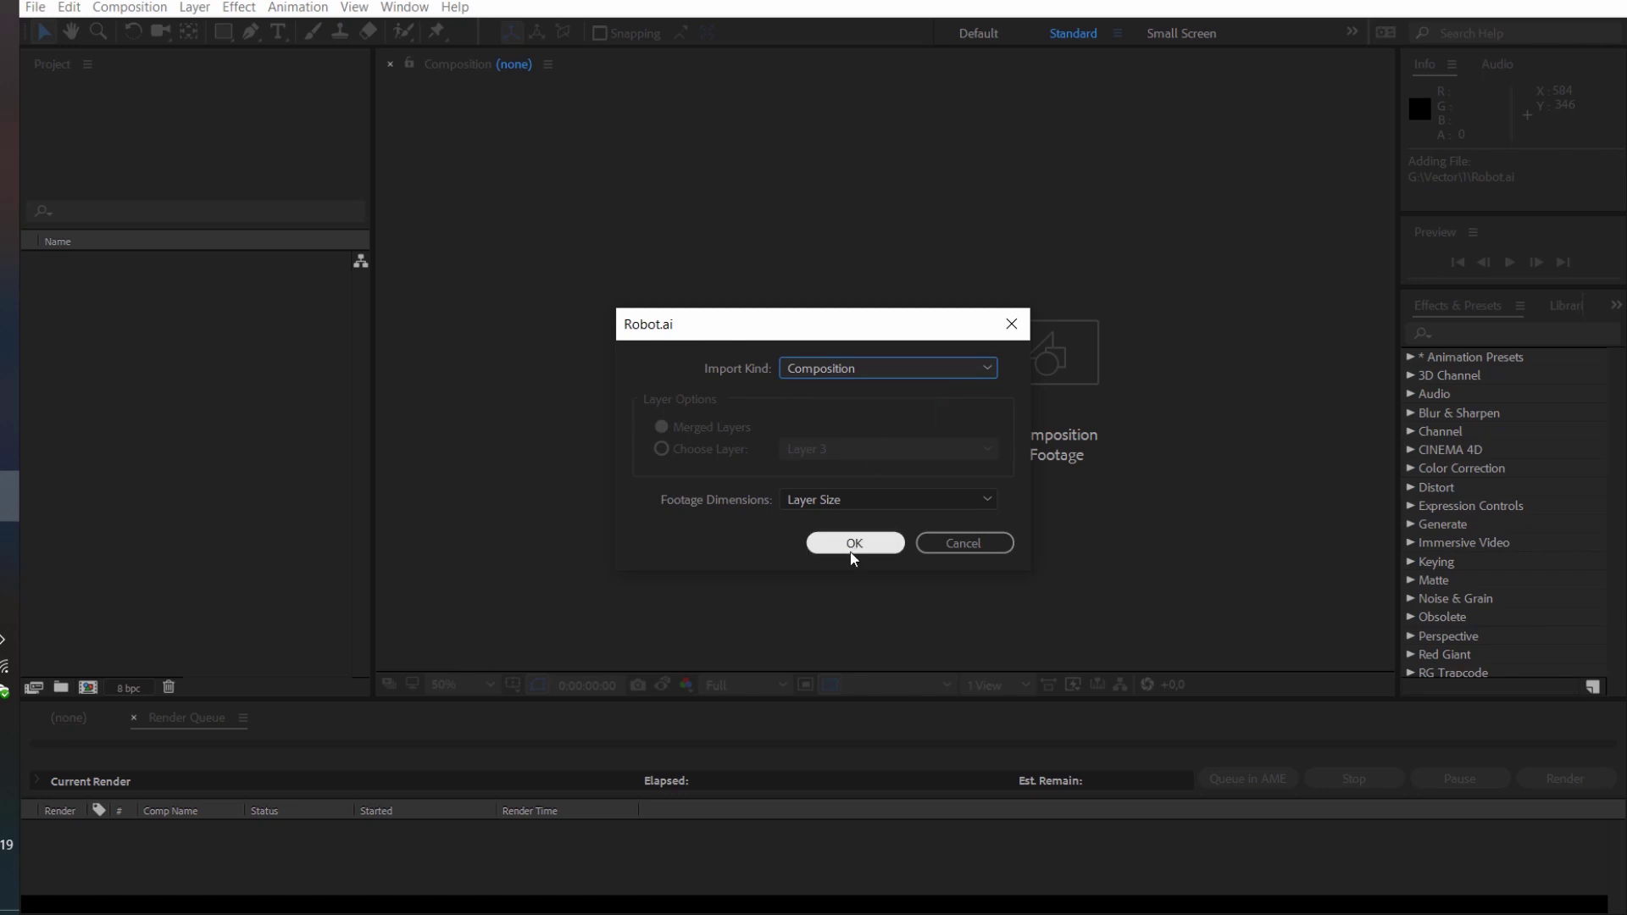
left_click(852, 545)
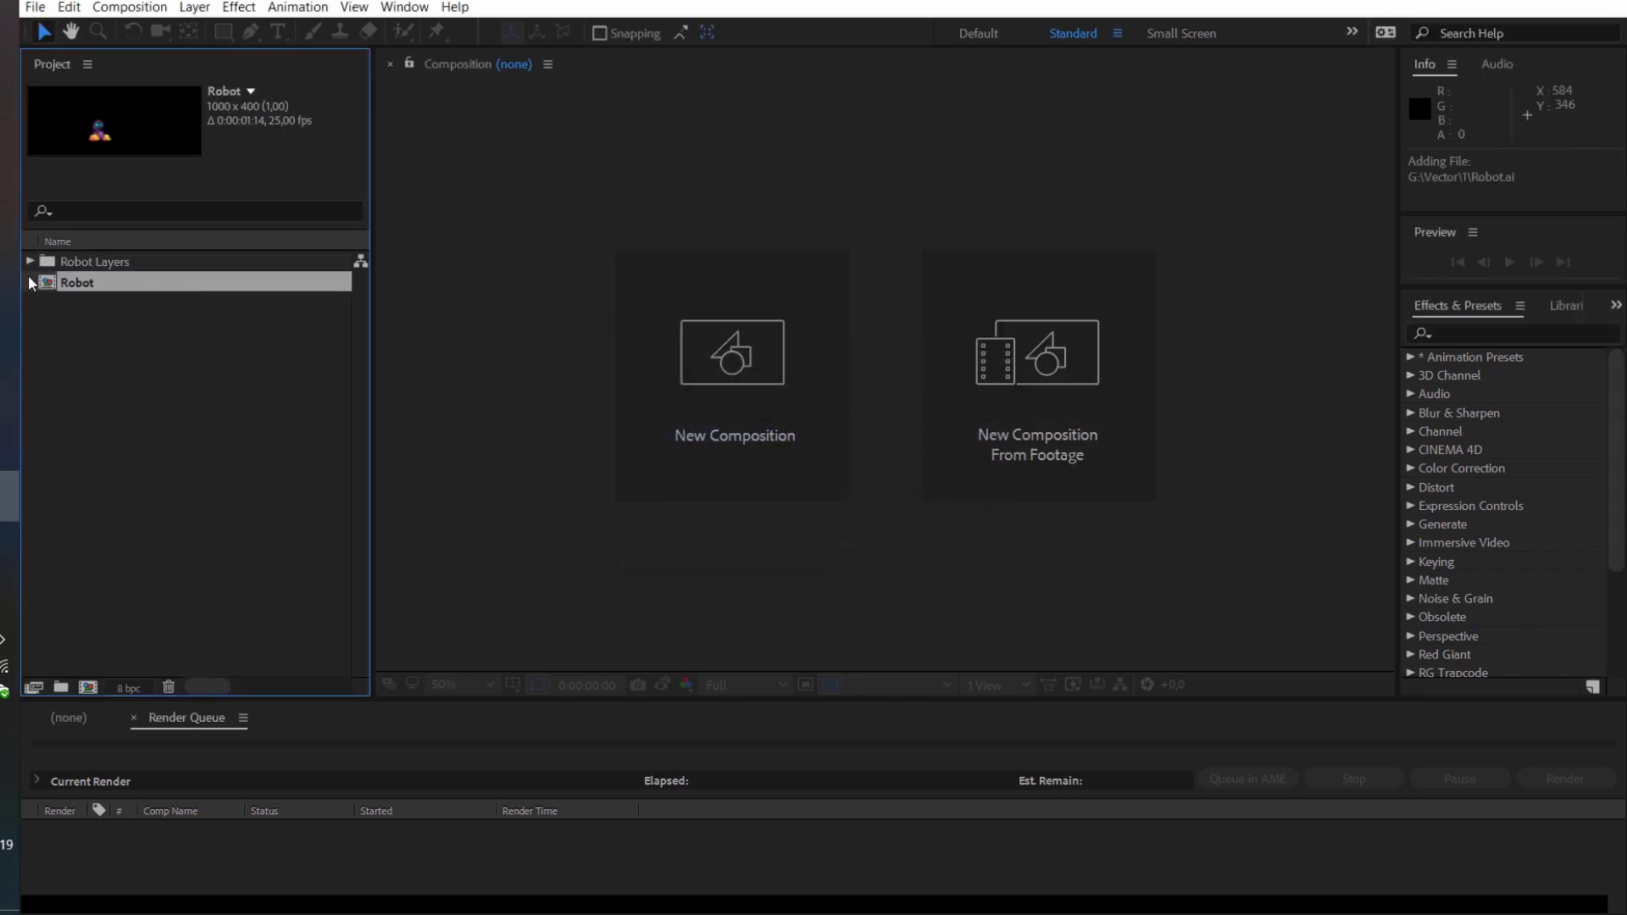
Open the Robot comp and move its work-area end to frame 8
double_click(75, 284)
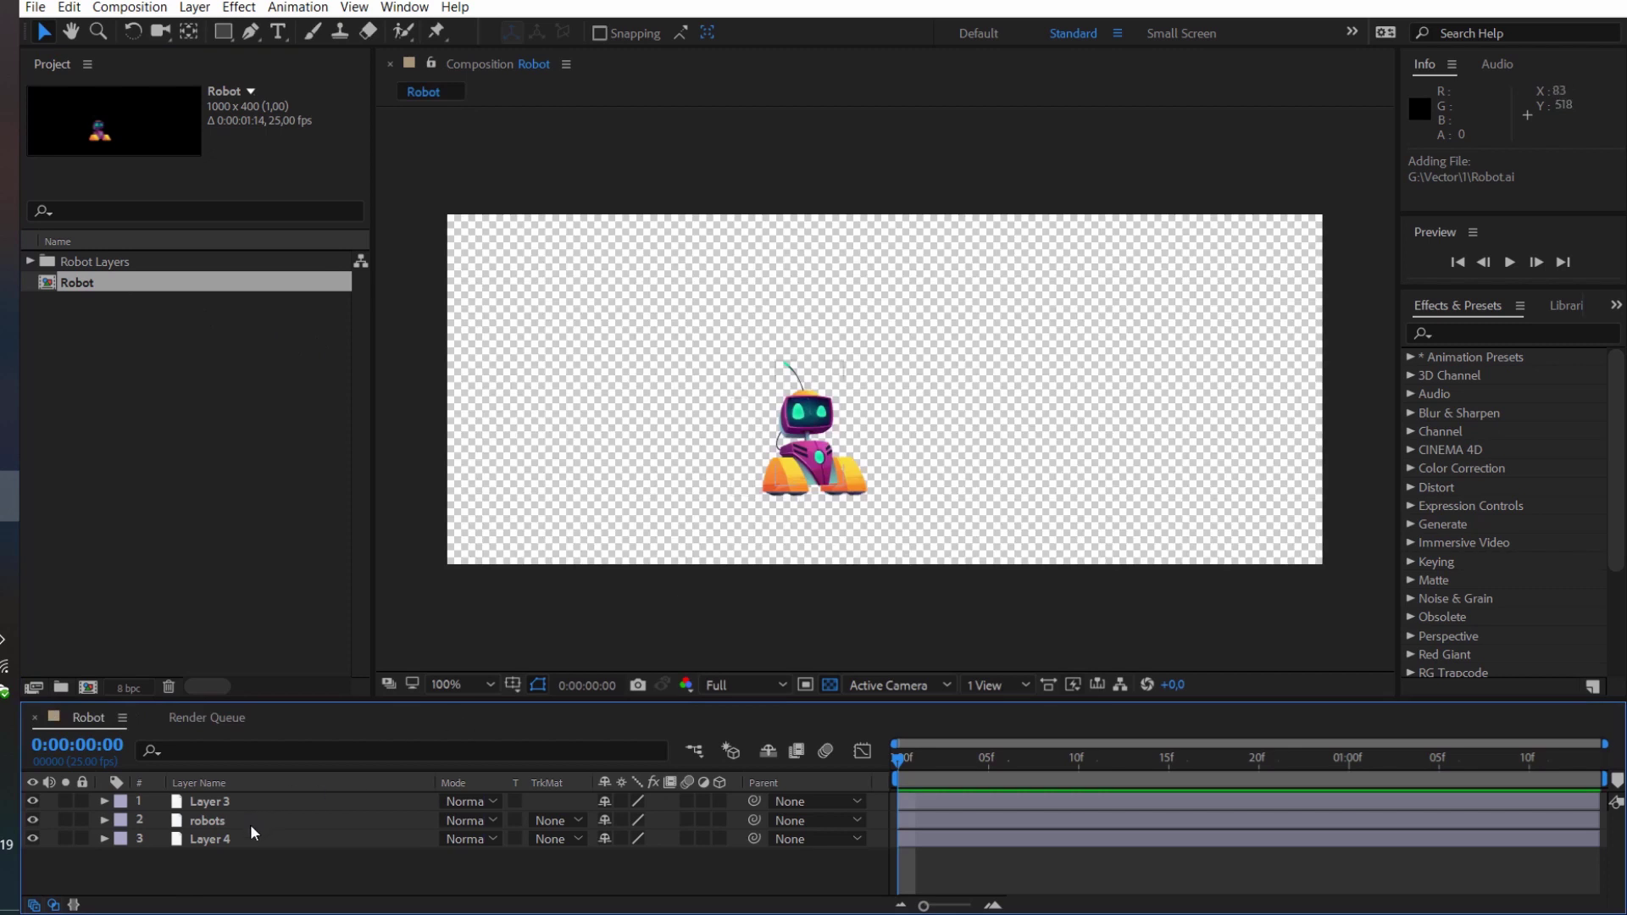
left_click(251, 824)
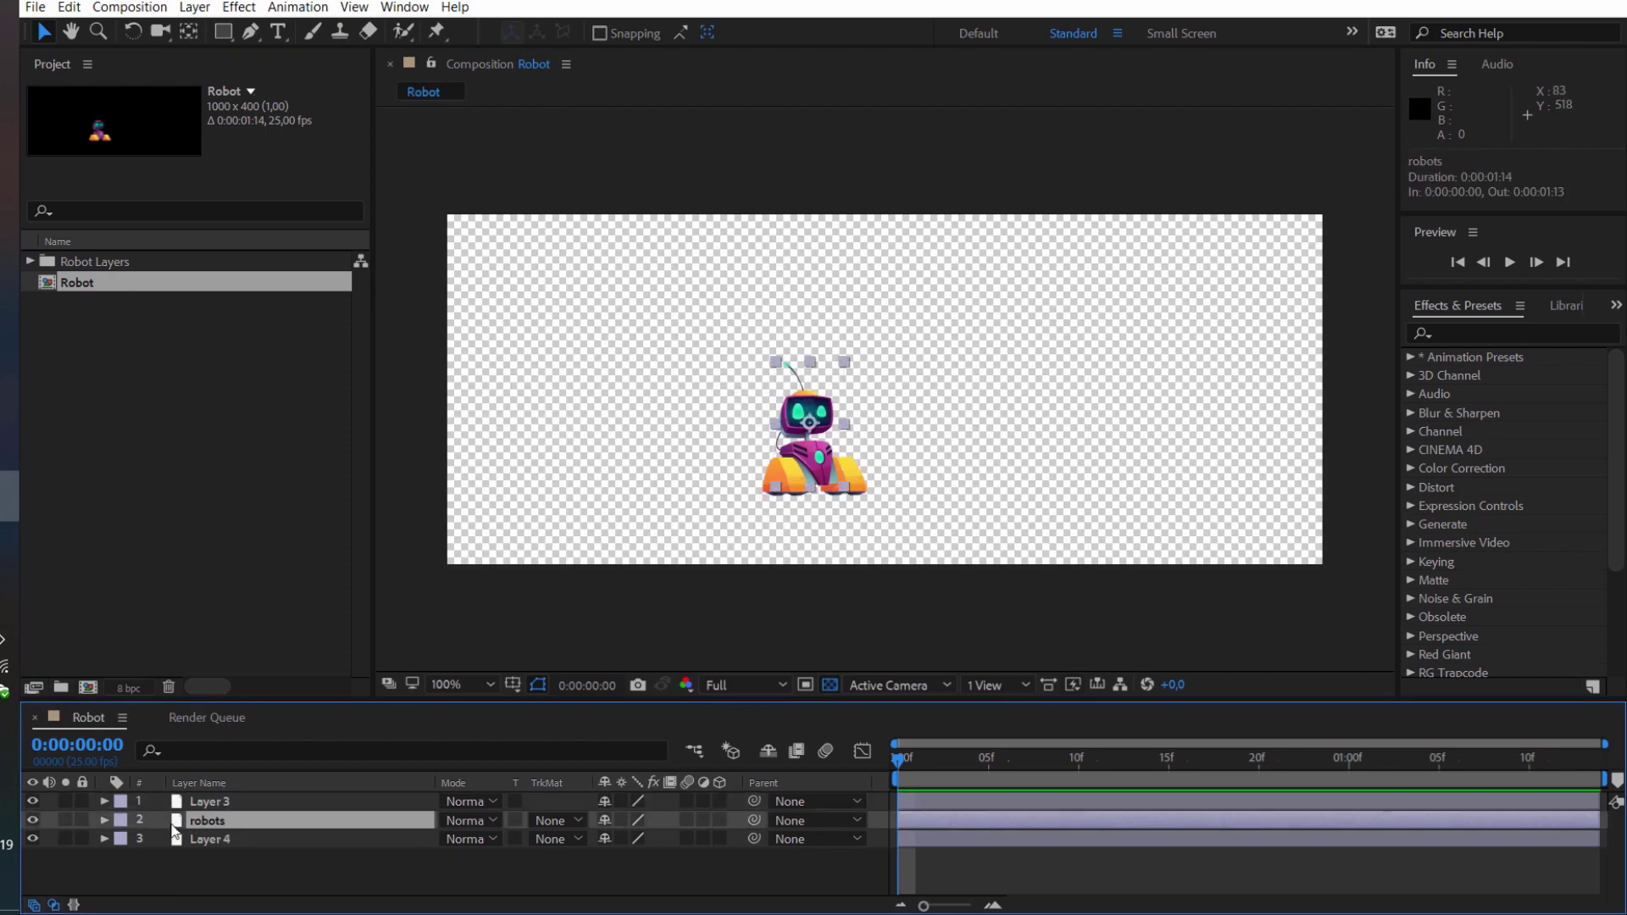
left_click(932, 856)
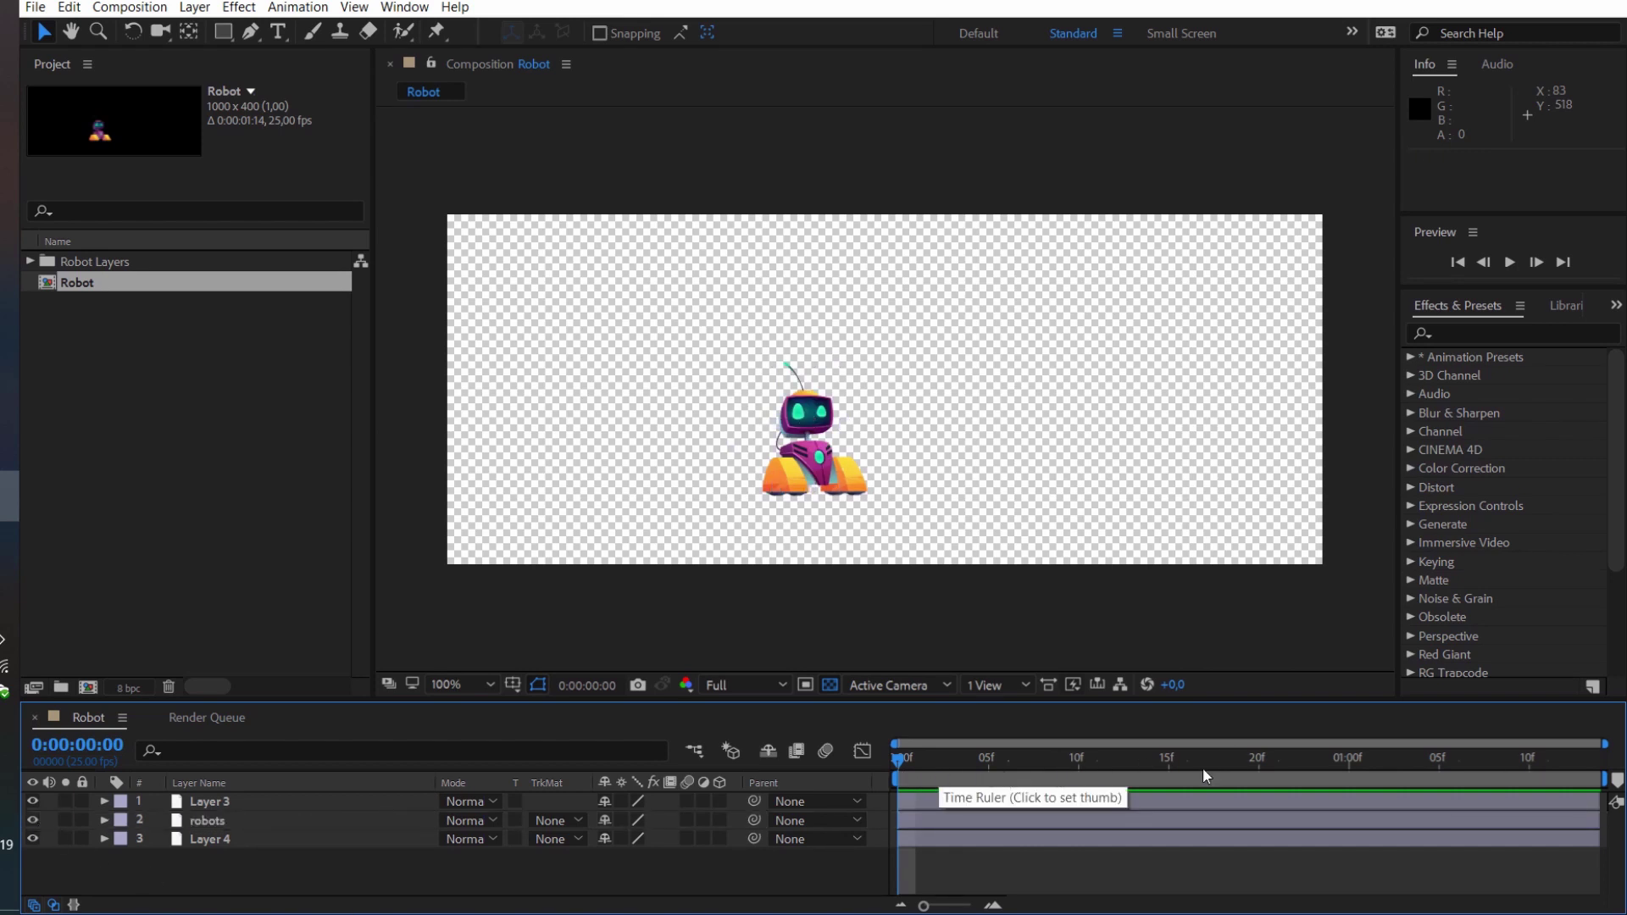
left_click_drag(1607, 777, 1048, 773)
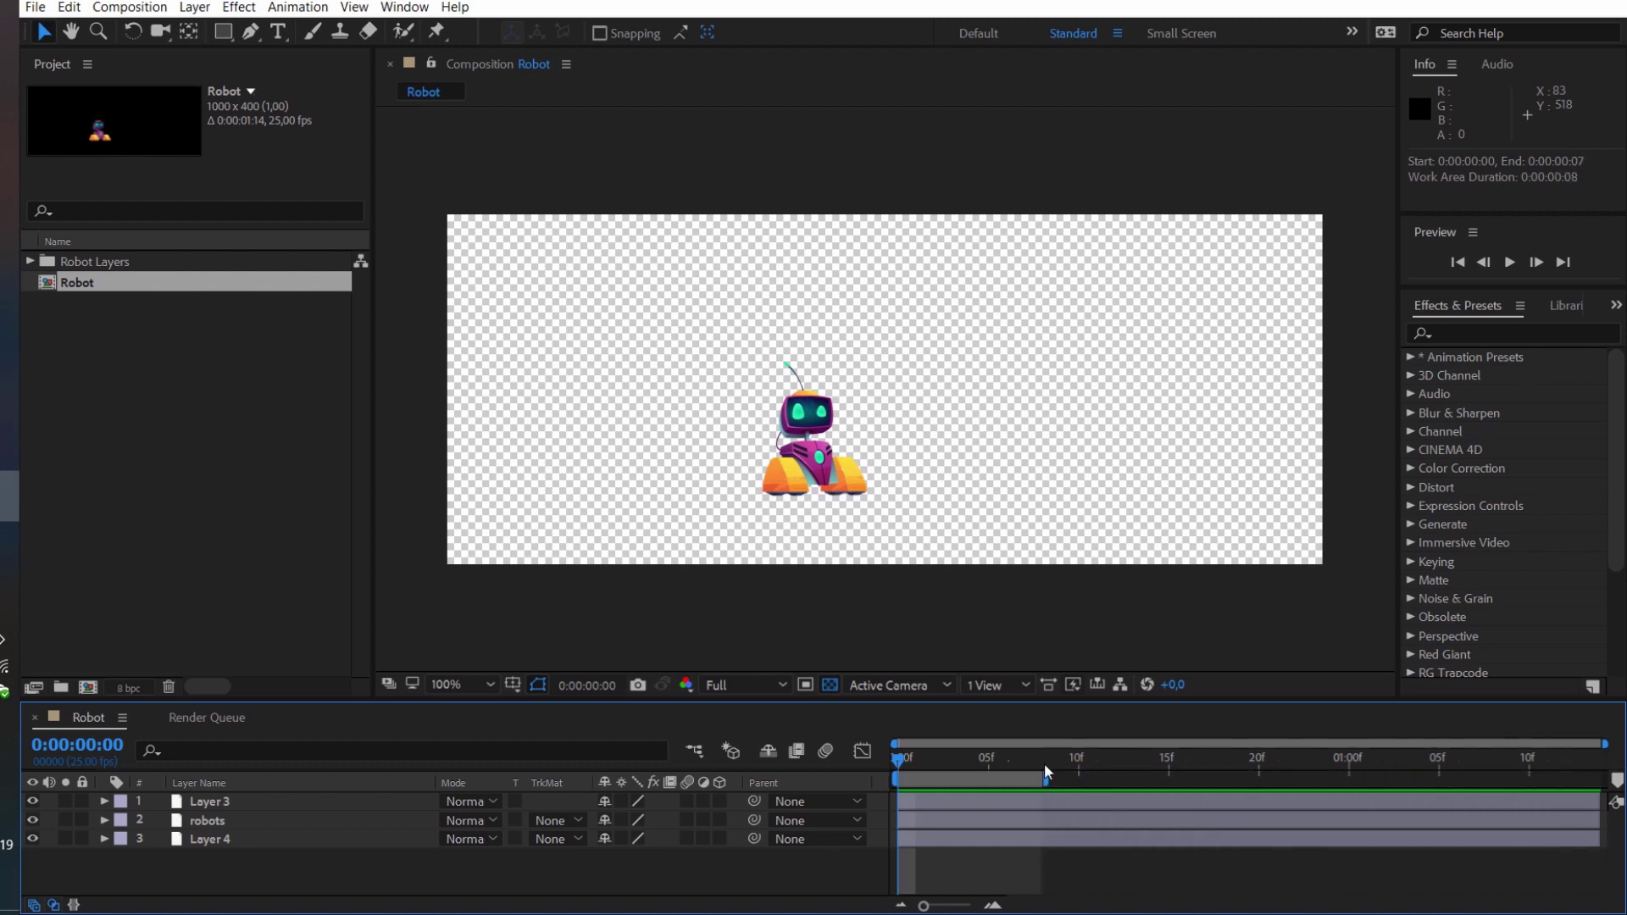
left_click(1044, 763)
key("equal")
key("equal")
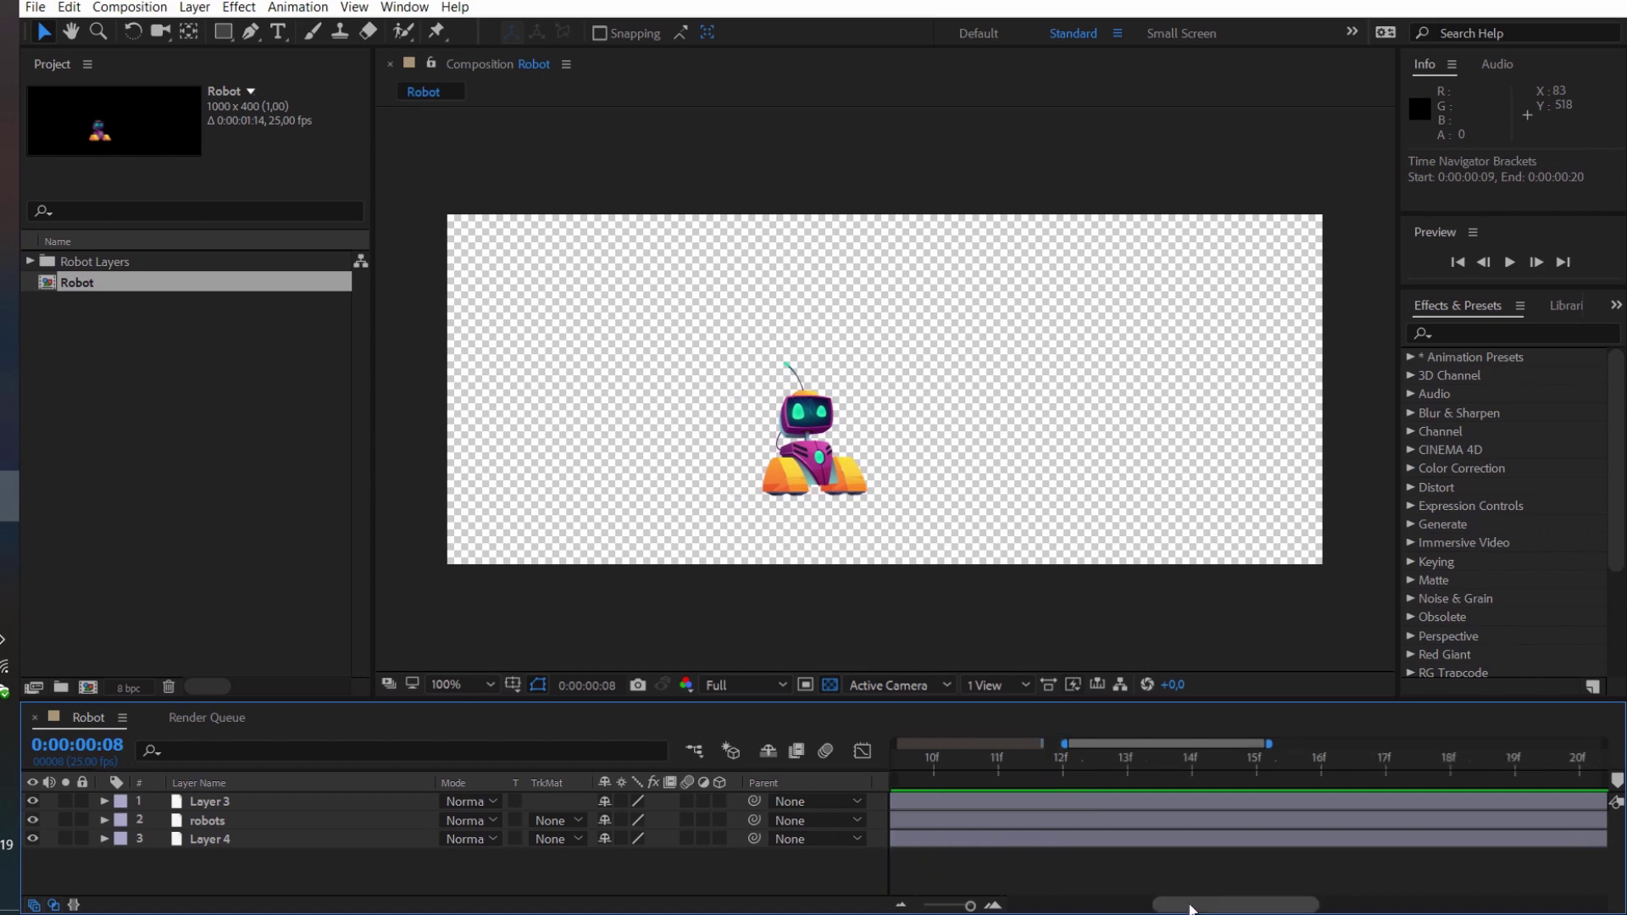
left_click_drag(1190, 908, 1045, 908)
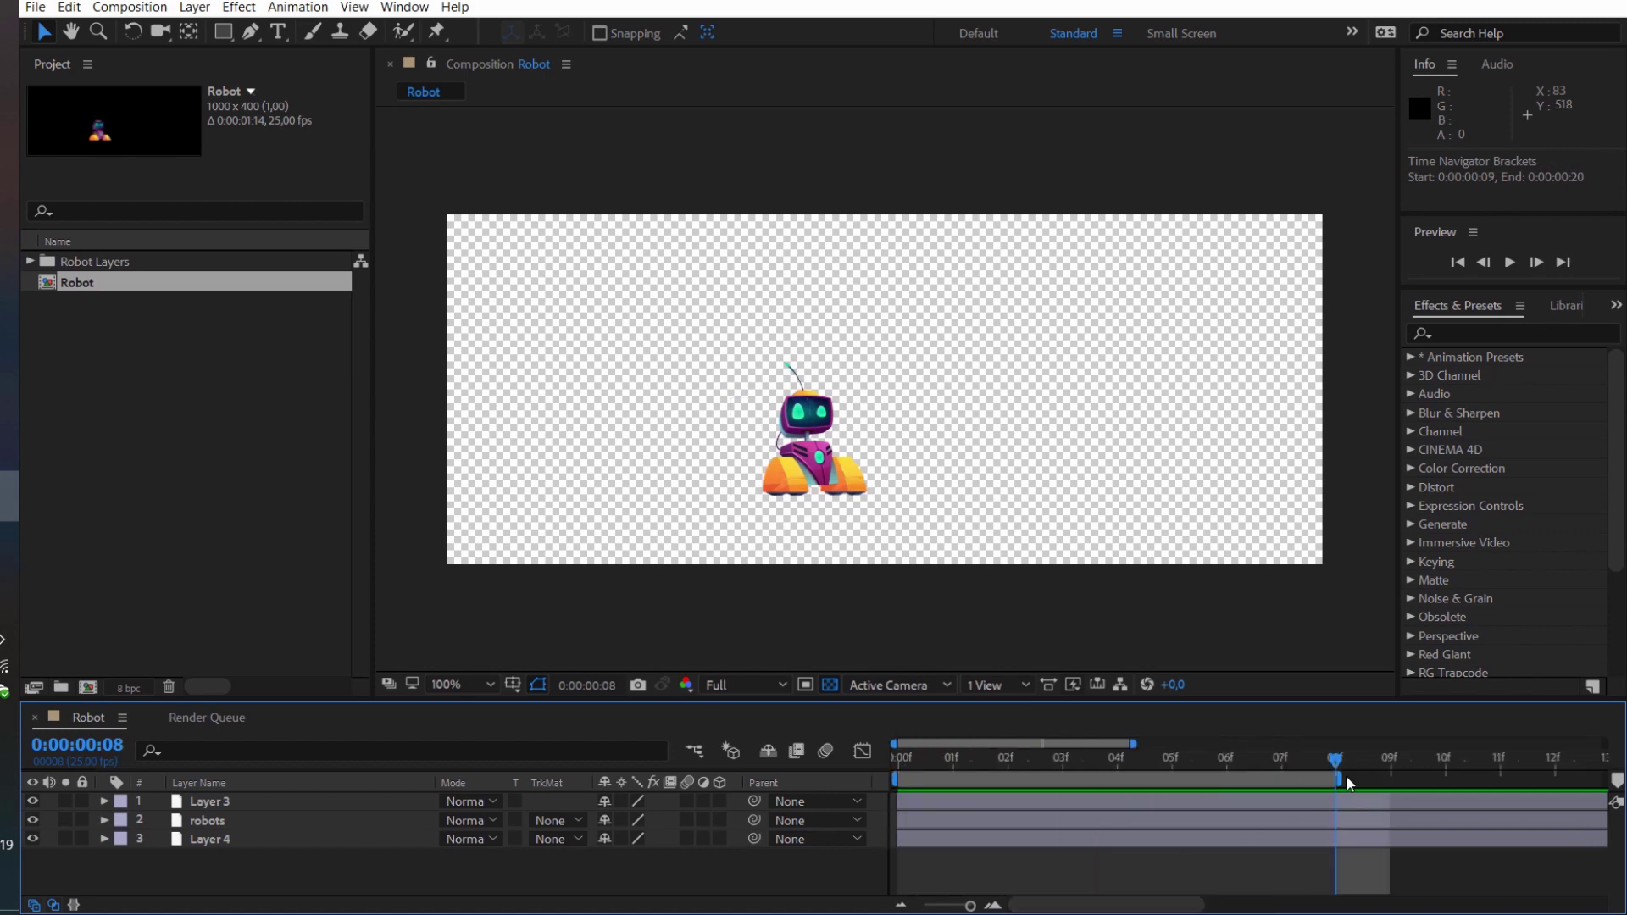
Return to frame 0, select the robots layer, and zoom the viewer to 200%
key("Home")
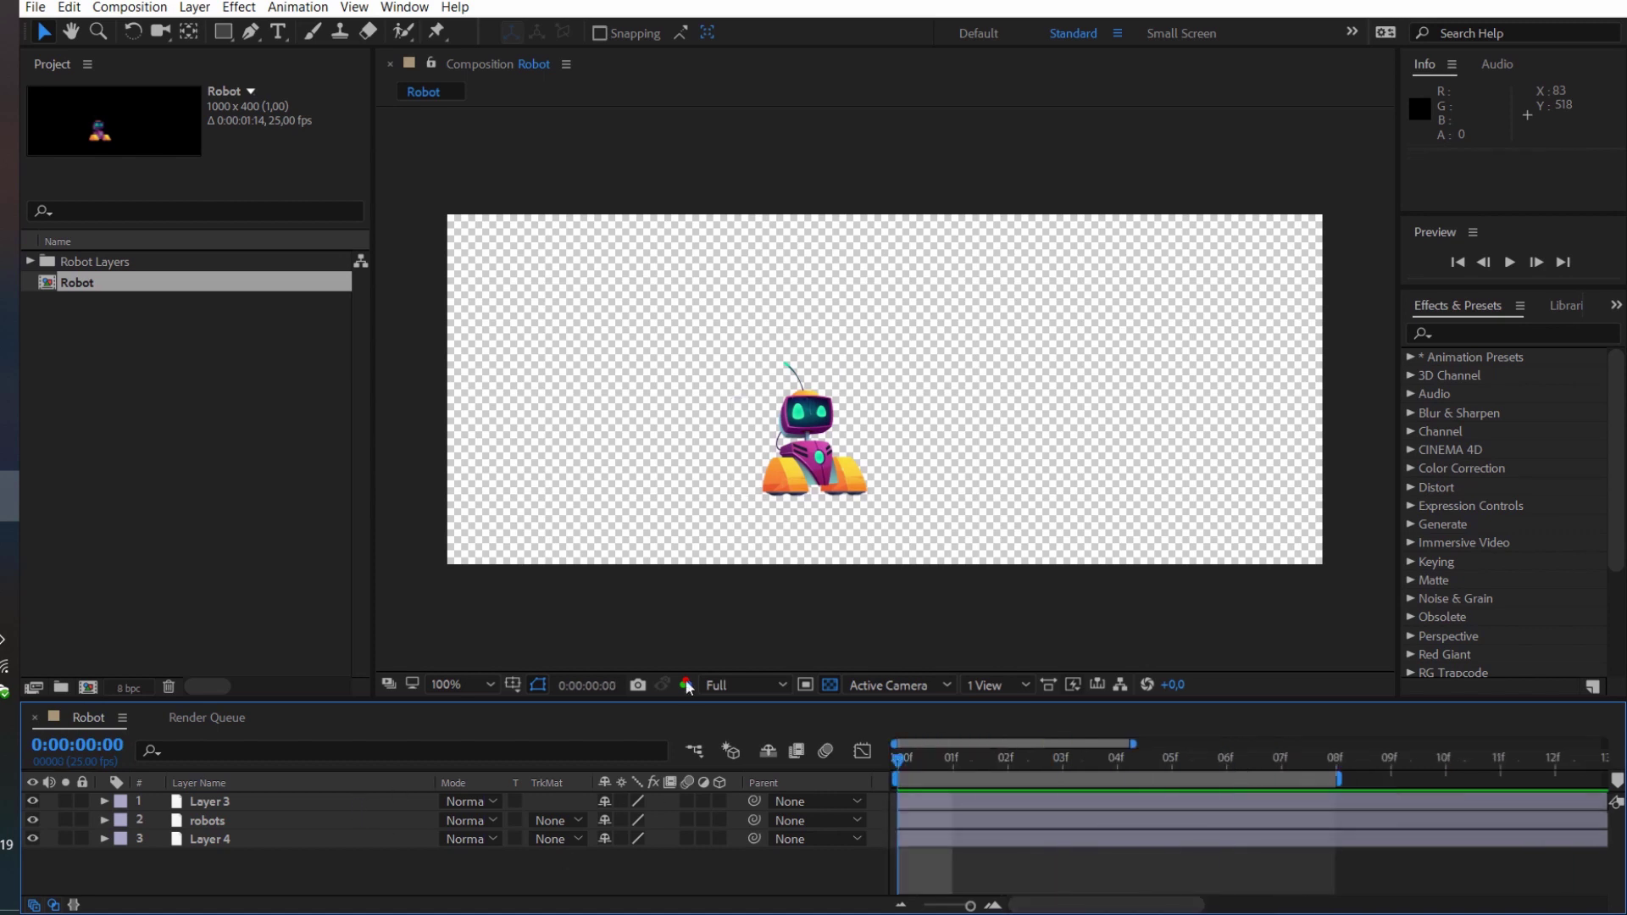
left_click(291, 820)
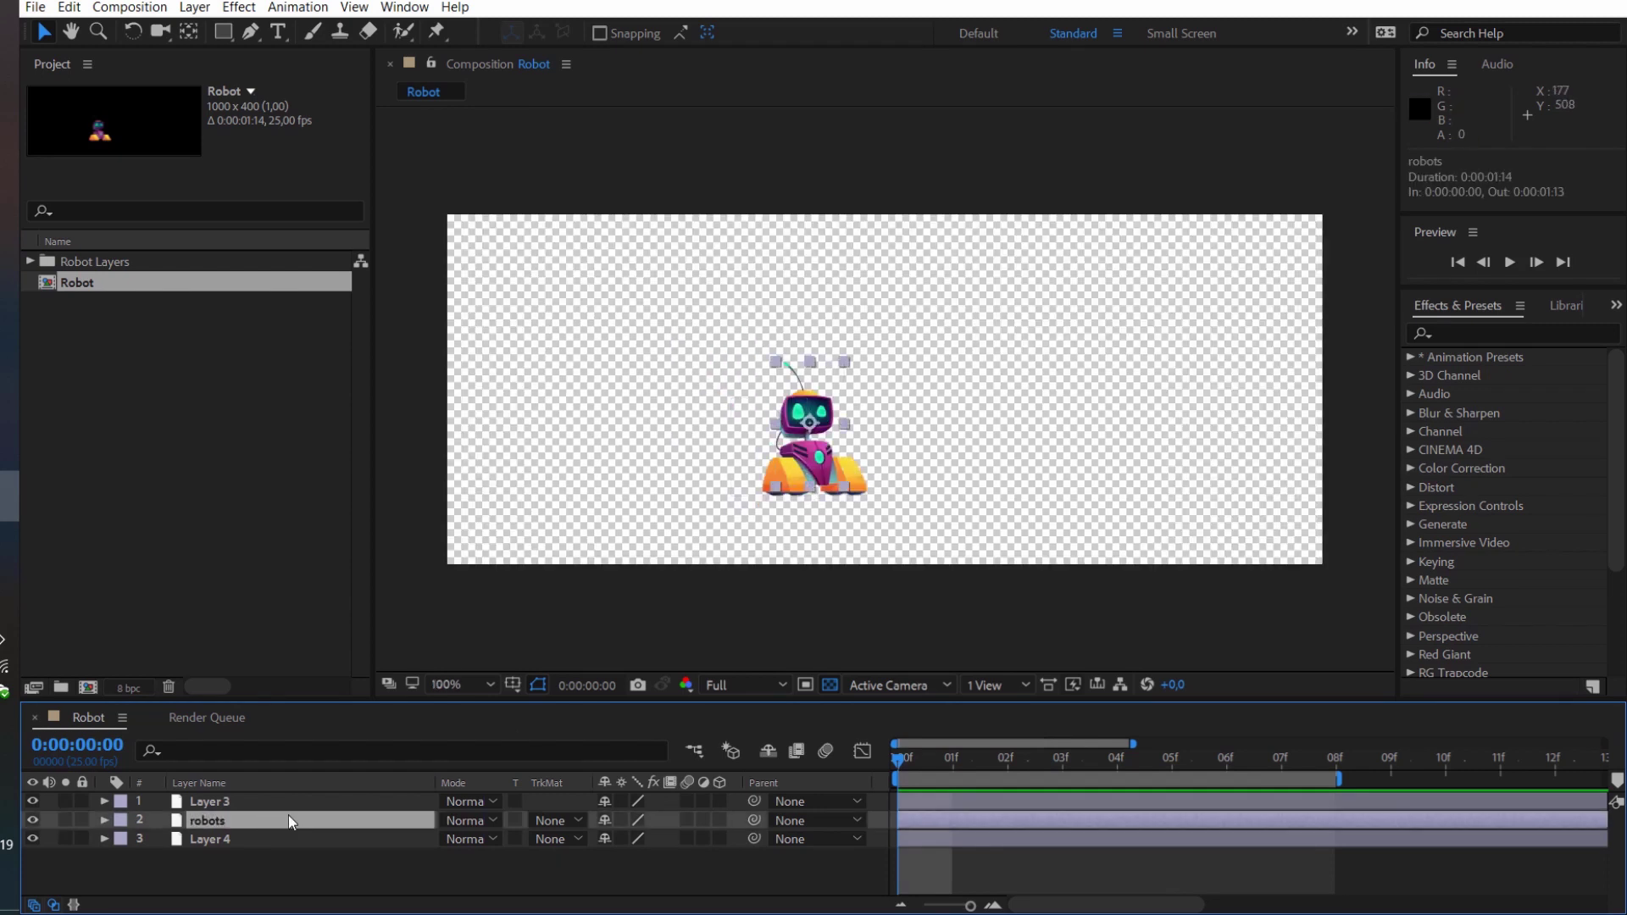
key("period")
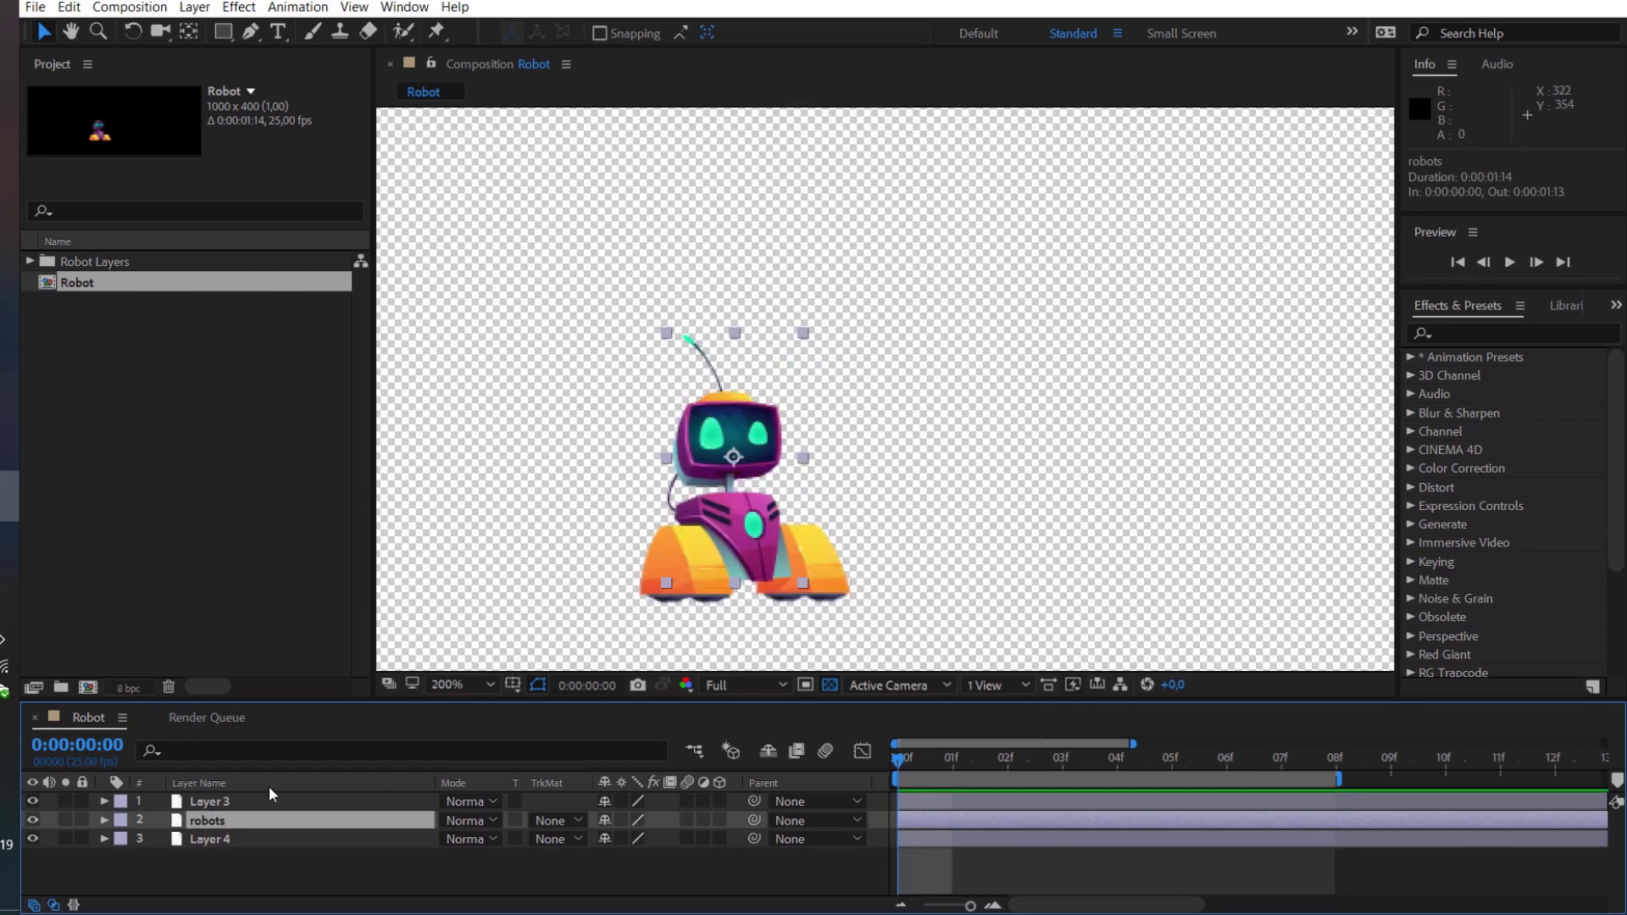
Add Position keyframes to the robots layer at frames 0 and 8
left_click(105, 822)
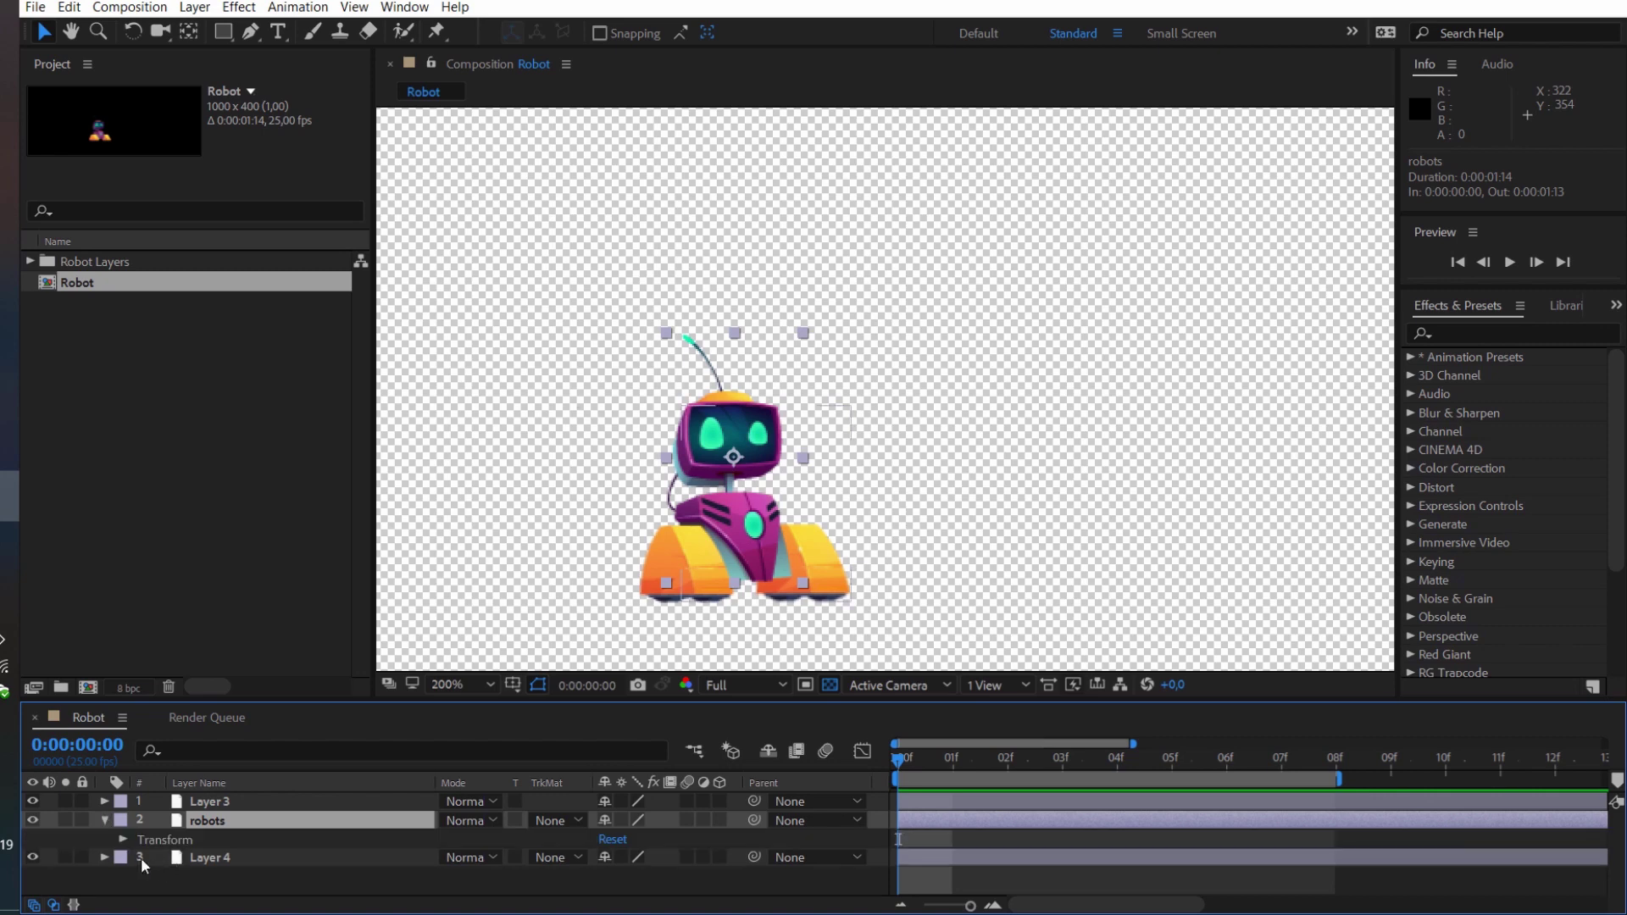
left_click(123, 840)
left_click(226, 845)
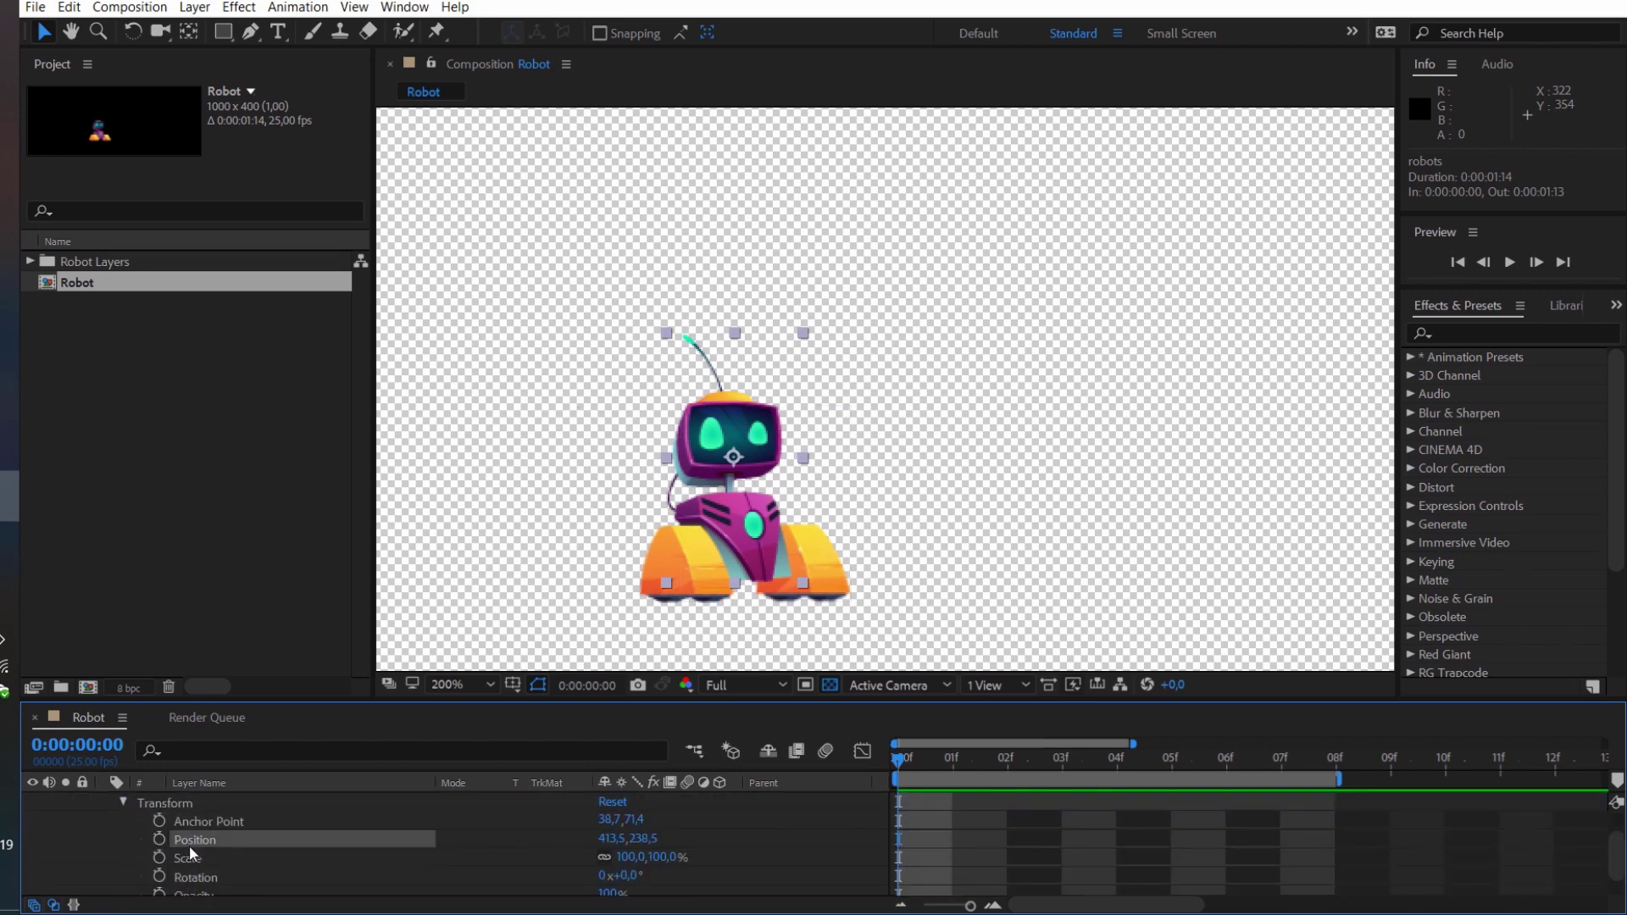
scroll(259, 842, "up", 2)
left_click(237, 822)
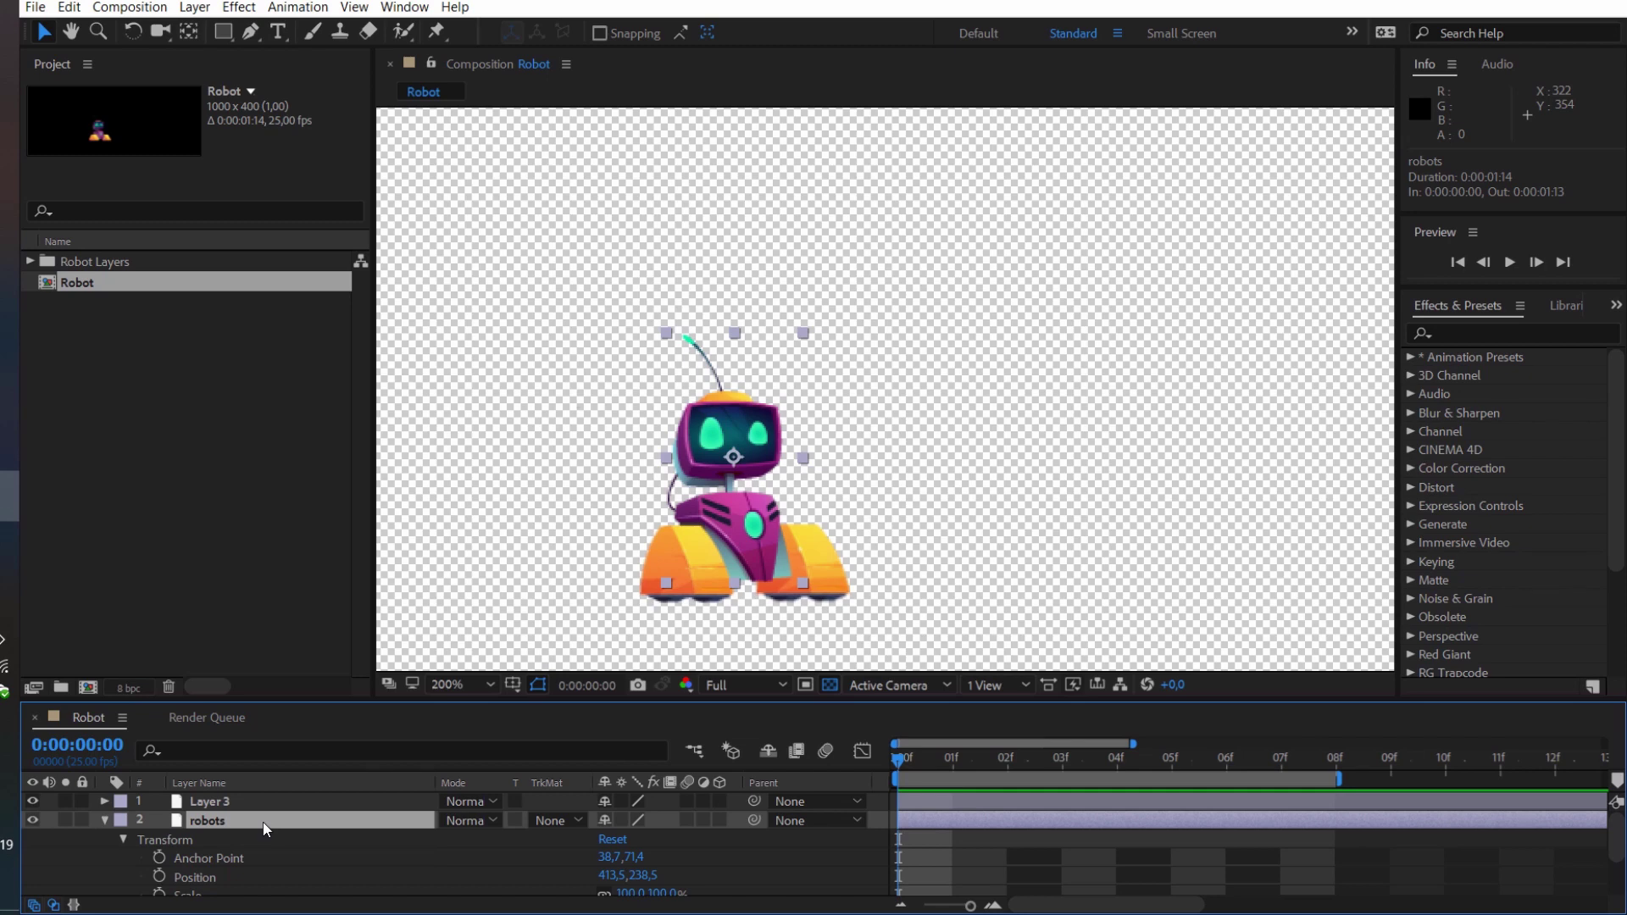
key("p")
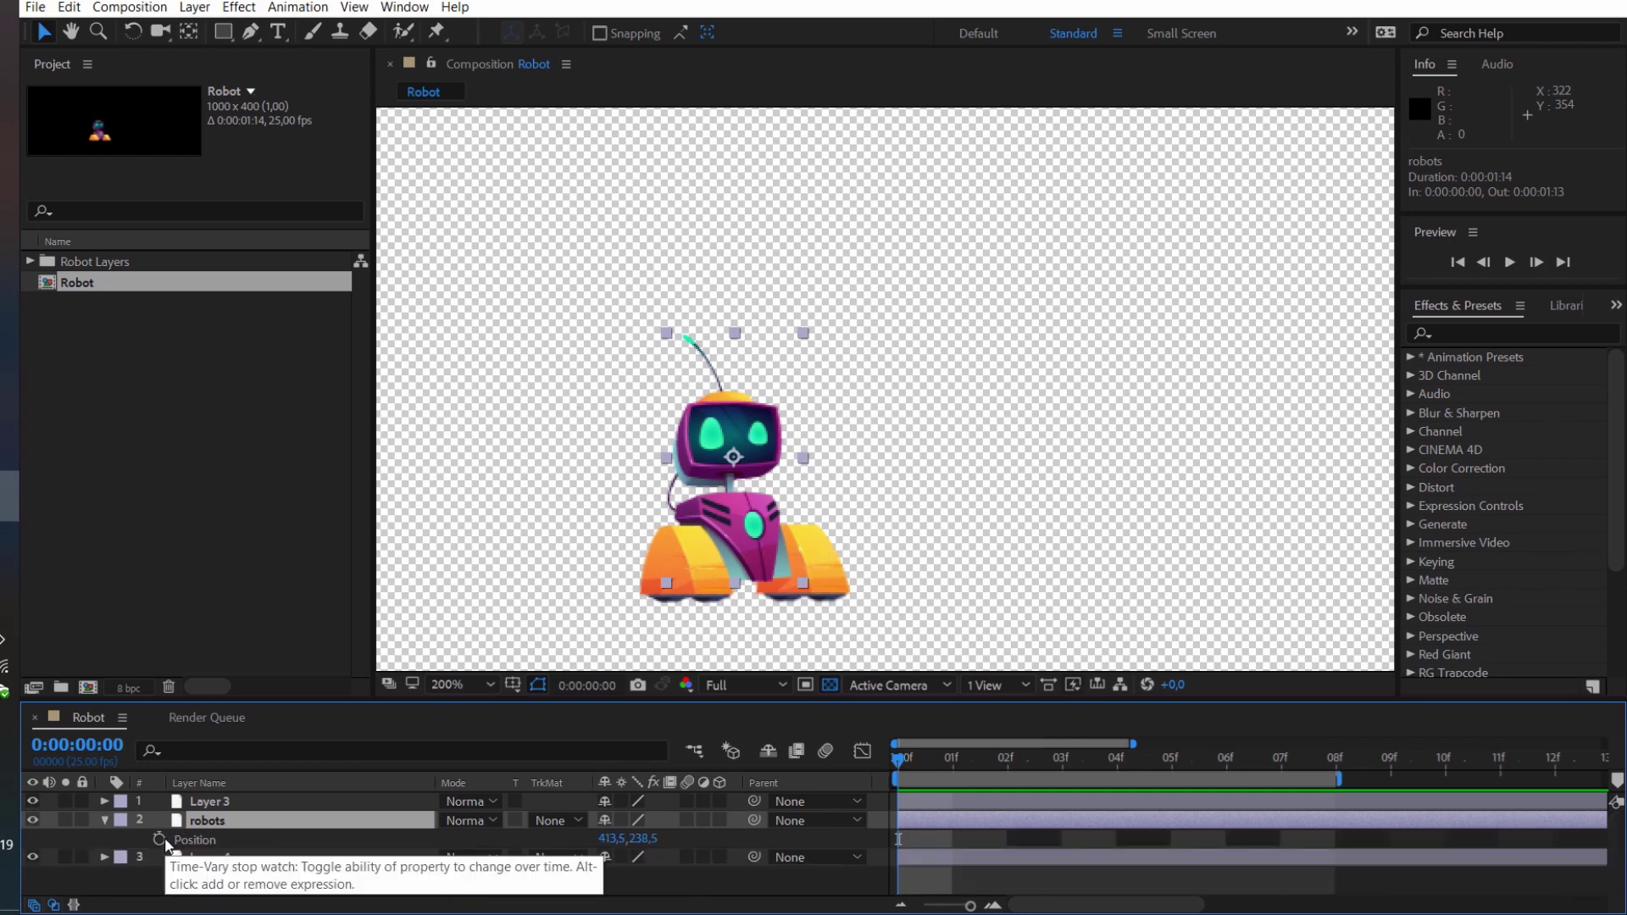
left_click(158, 839)
left_click(1335, 756)
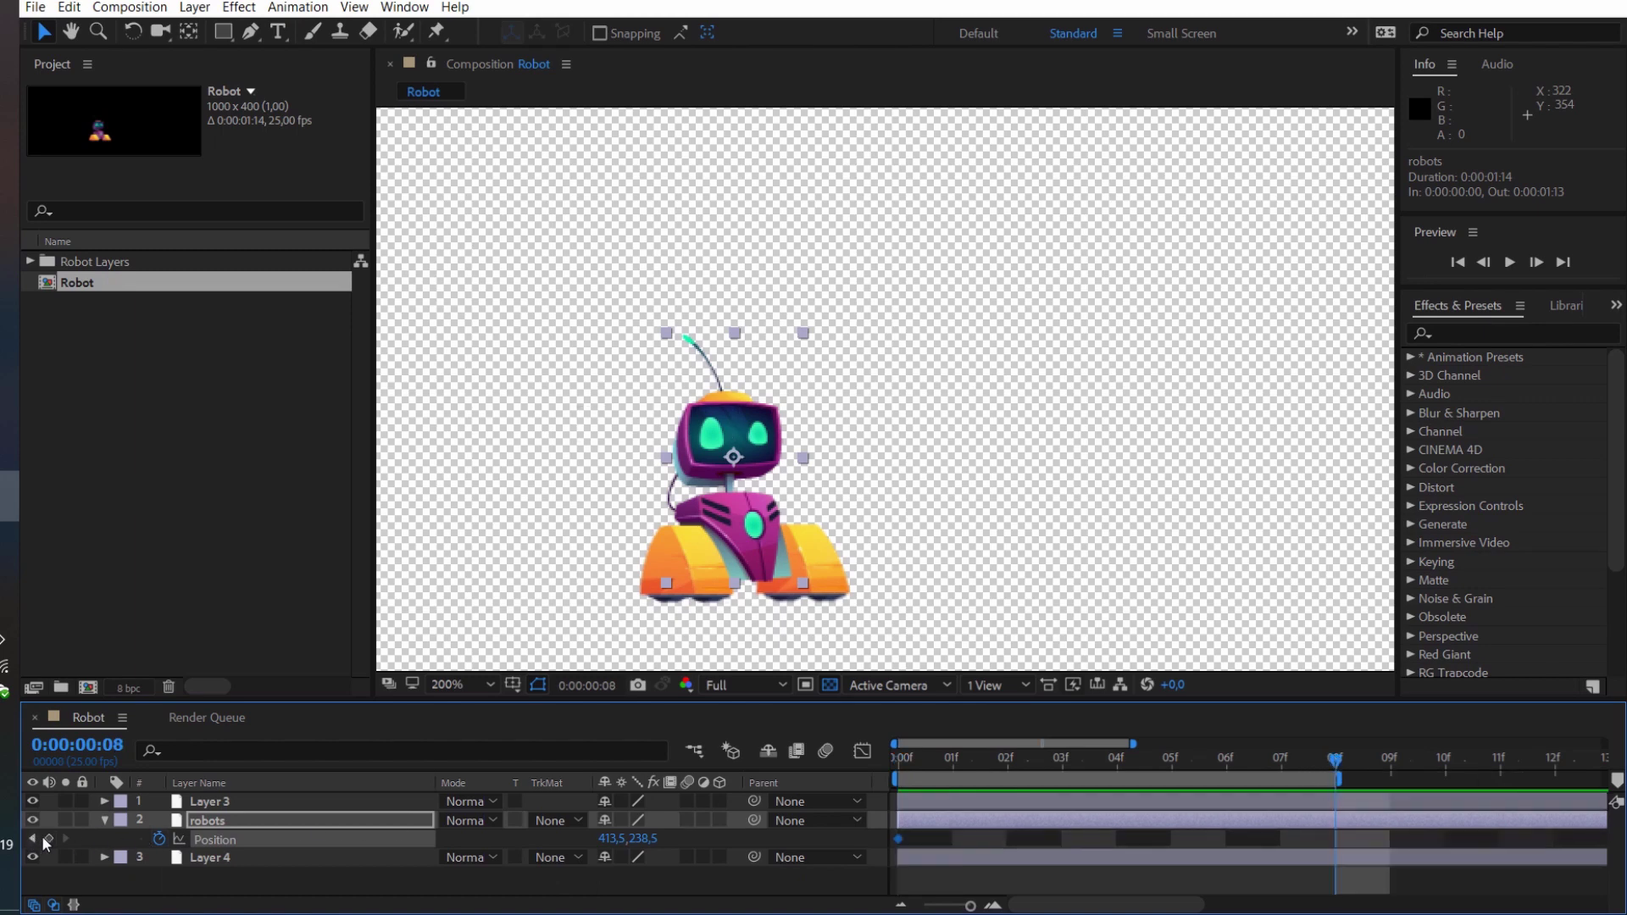
left_click(48, 838)
Nudge the robot down to 413.5,243.5 at frame 4, then preview the bounce
left_click(900, 760)
left_click(1337, 758)
left_click(1118, 755)
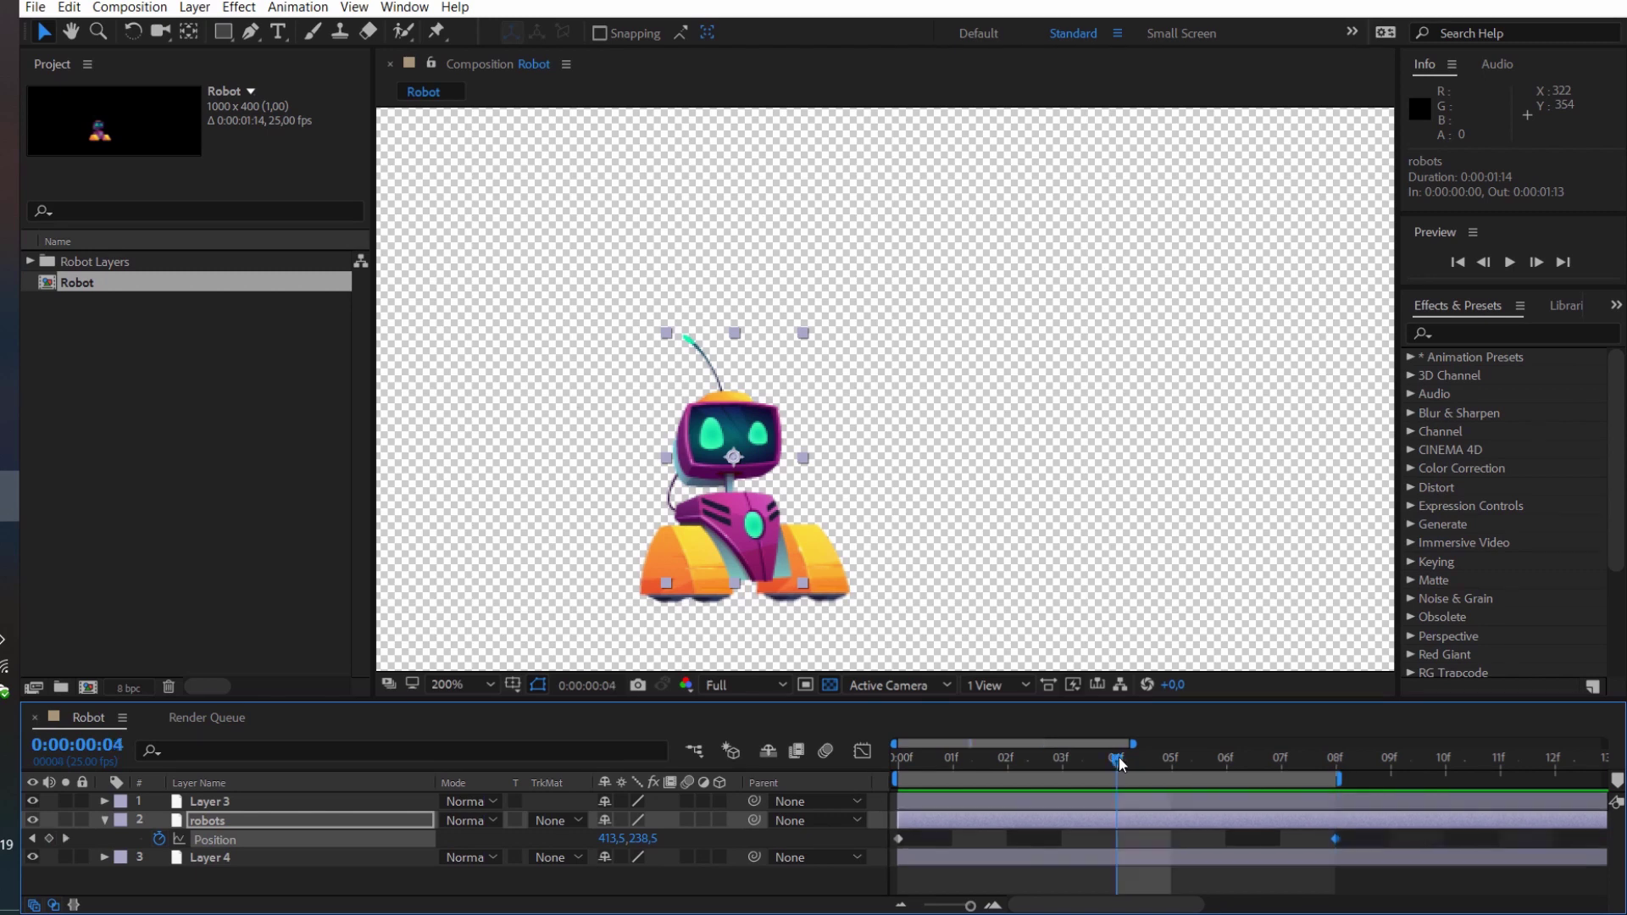
left_click(322, 818)
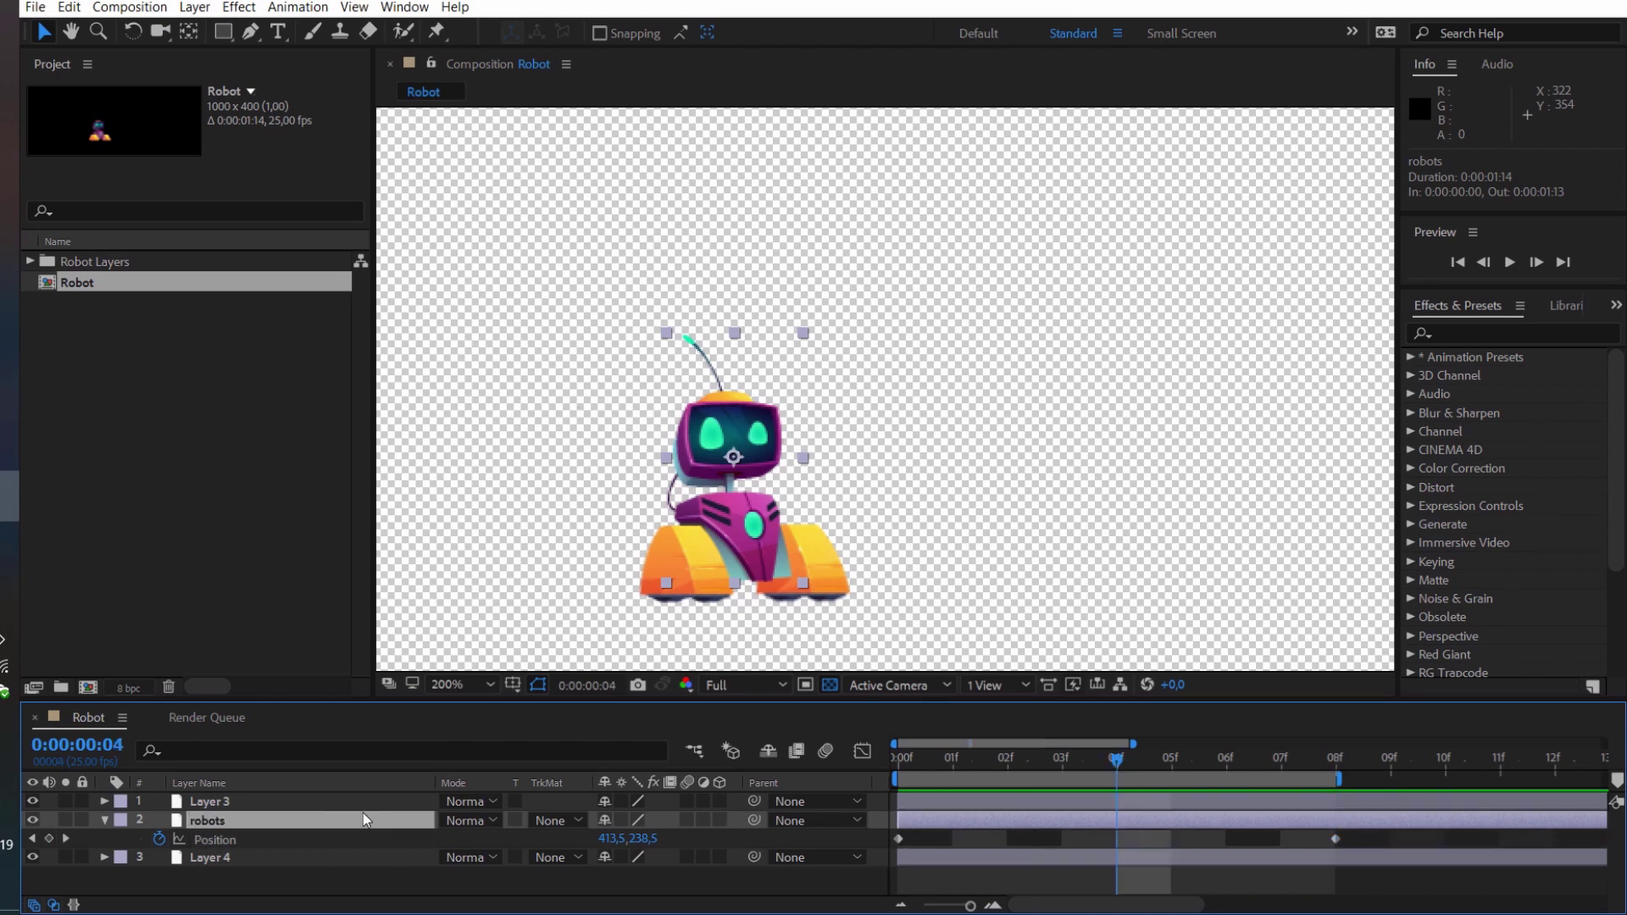
key("Down")
key("Down")
key("Down")
key("Down")
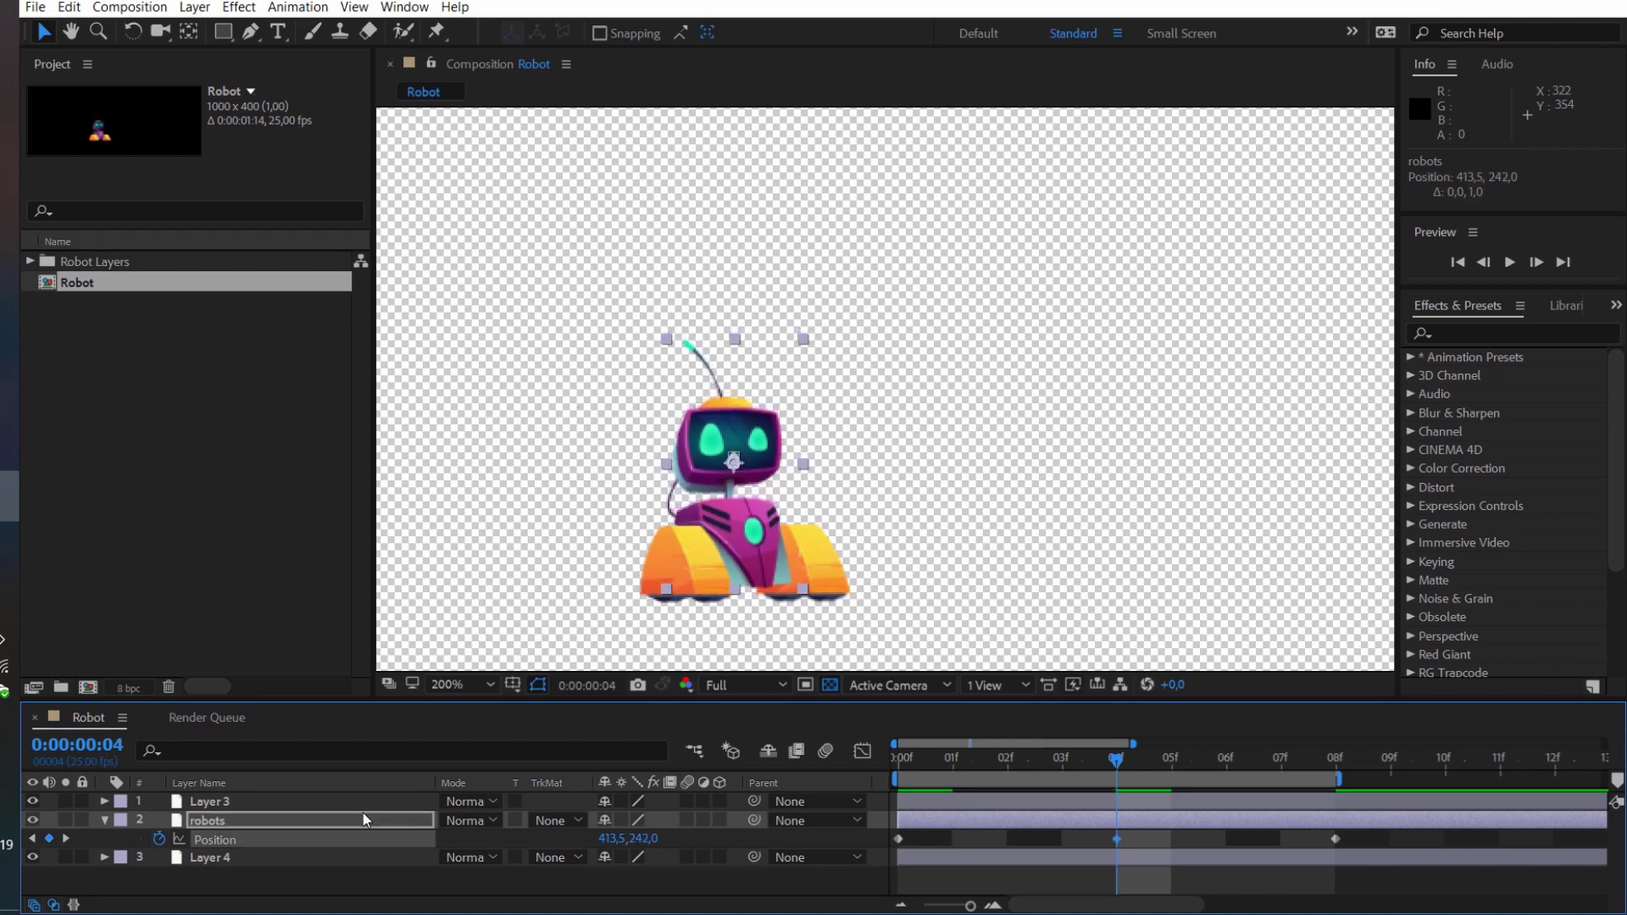
key("Down")
left_click(810, 881)
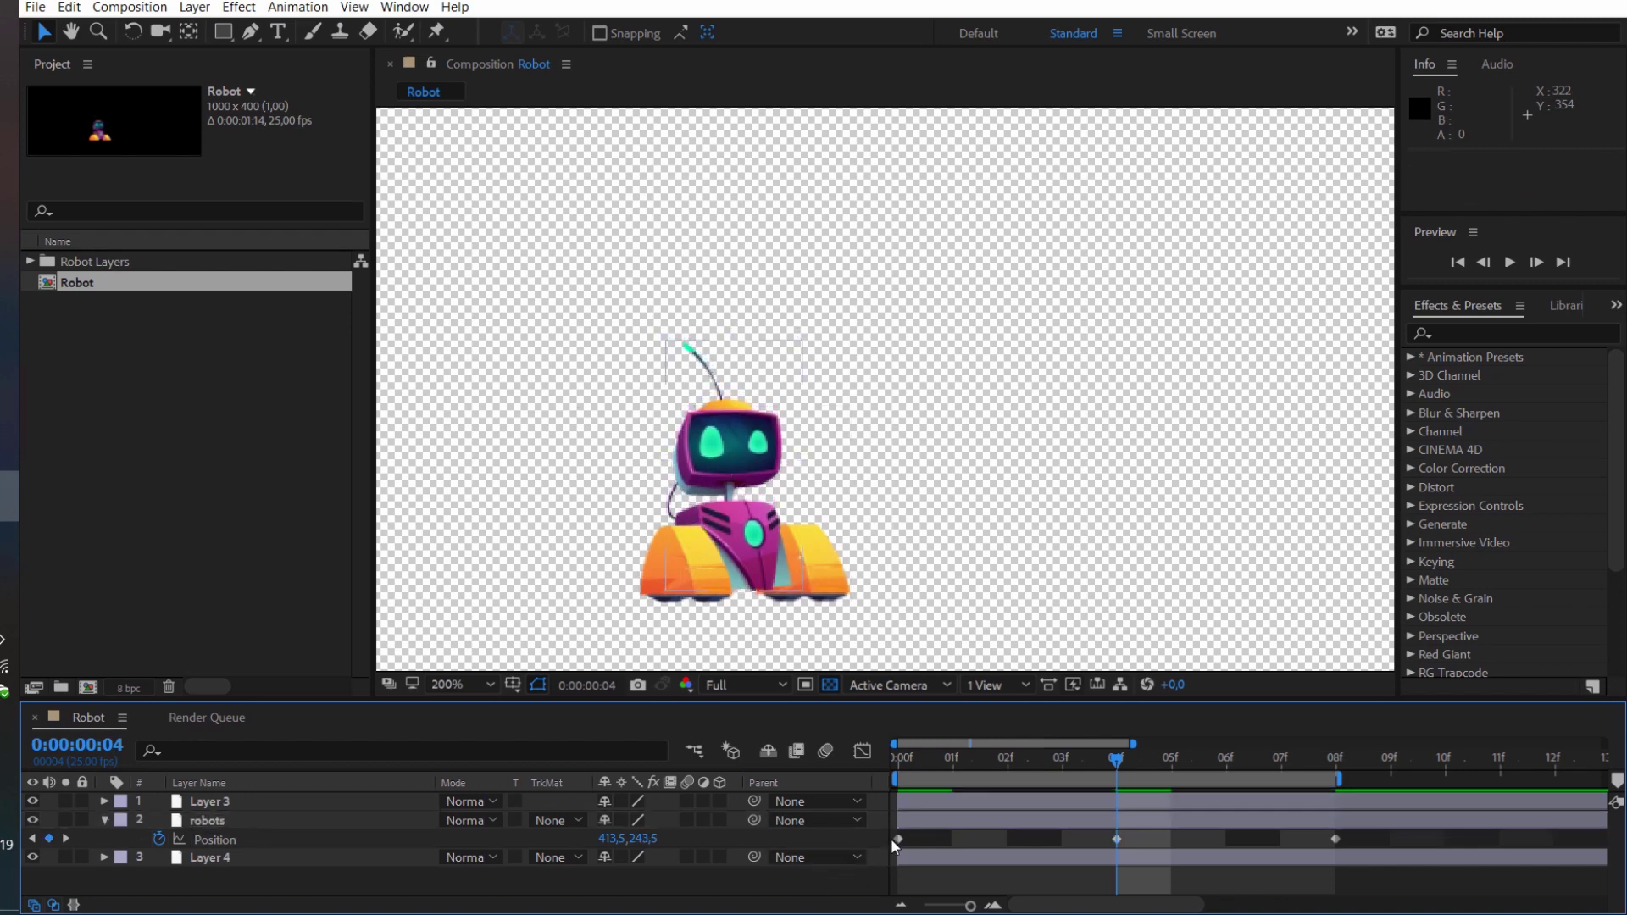
left_click(900, 757)
key("space")
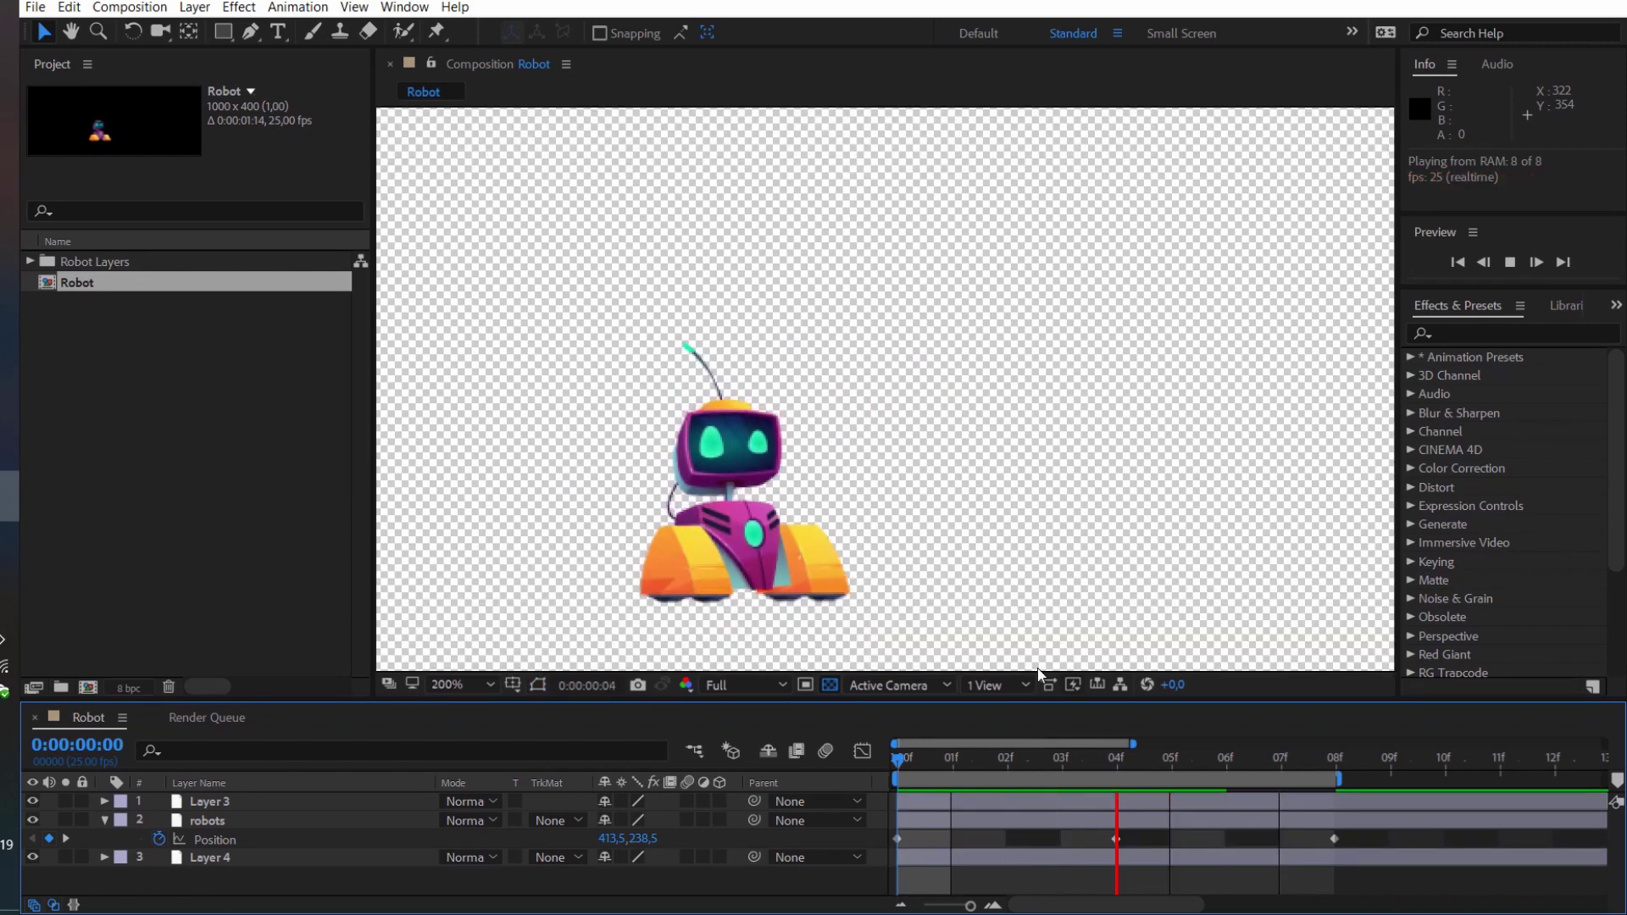
key("space")
key("comma")
key("space")
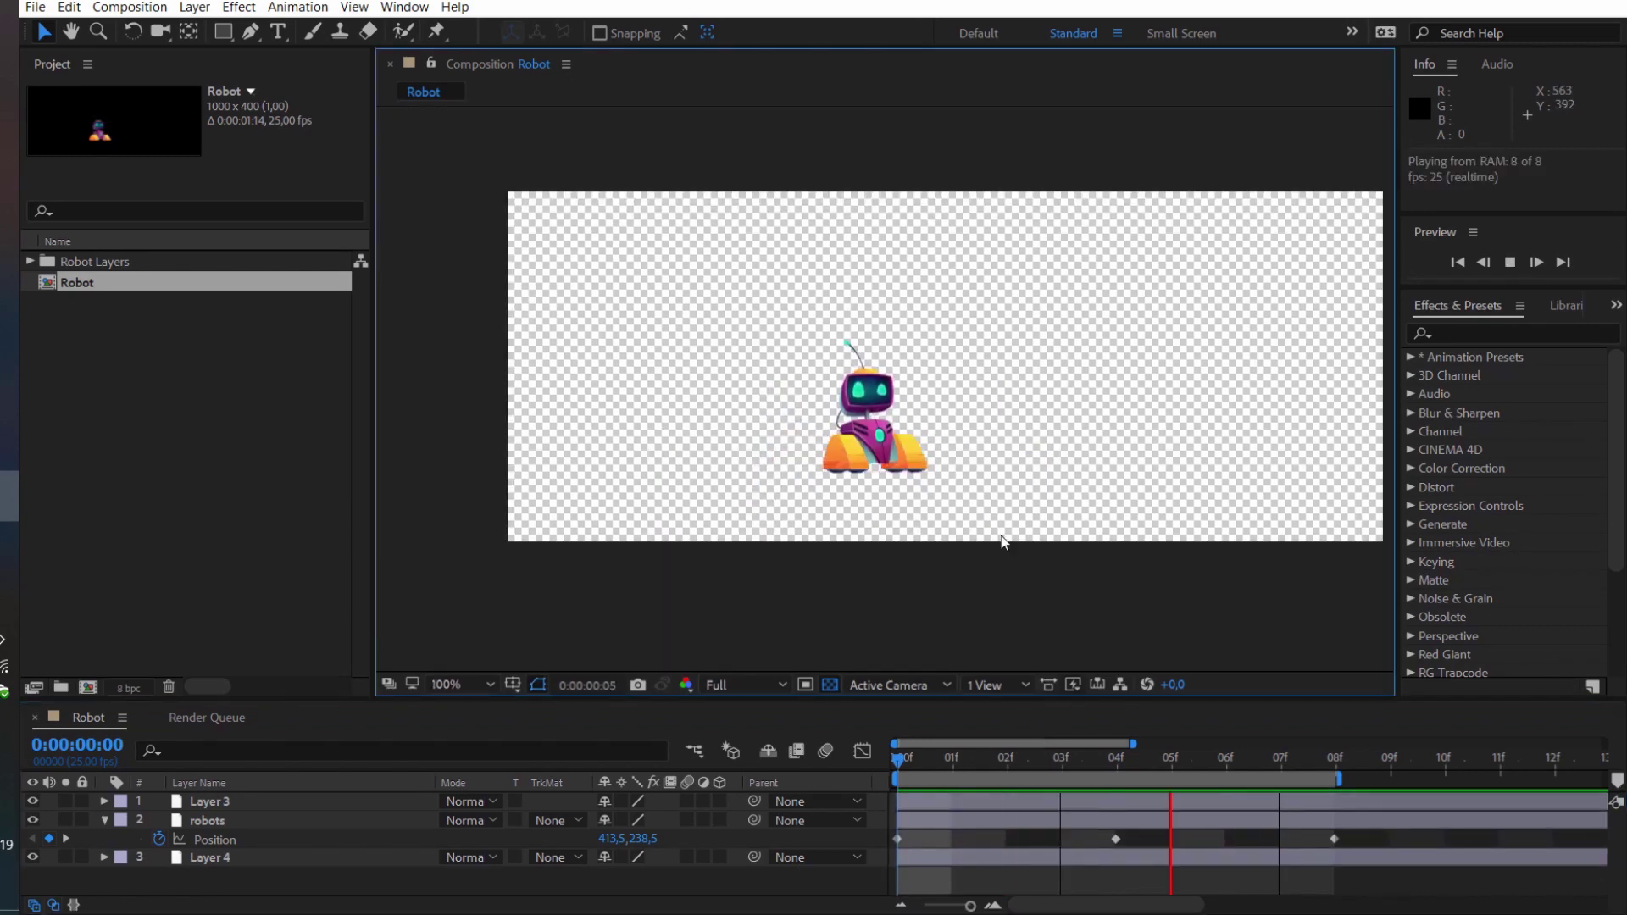
scroll(1038, 542, "down", 1)
scroll(861, 517, "down", 1)
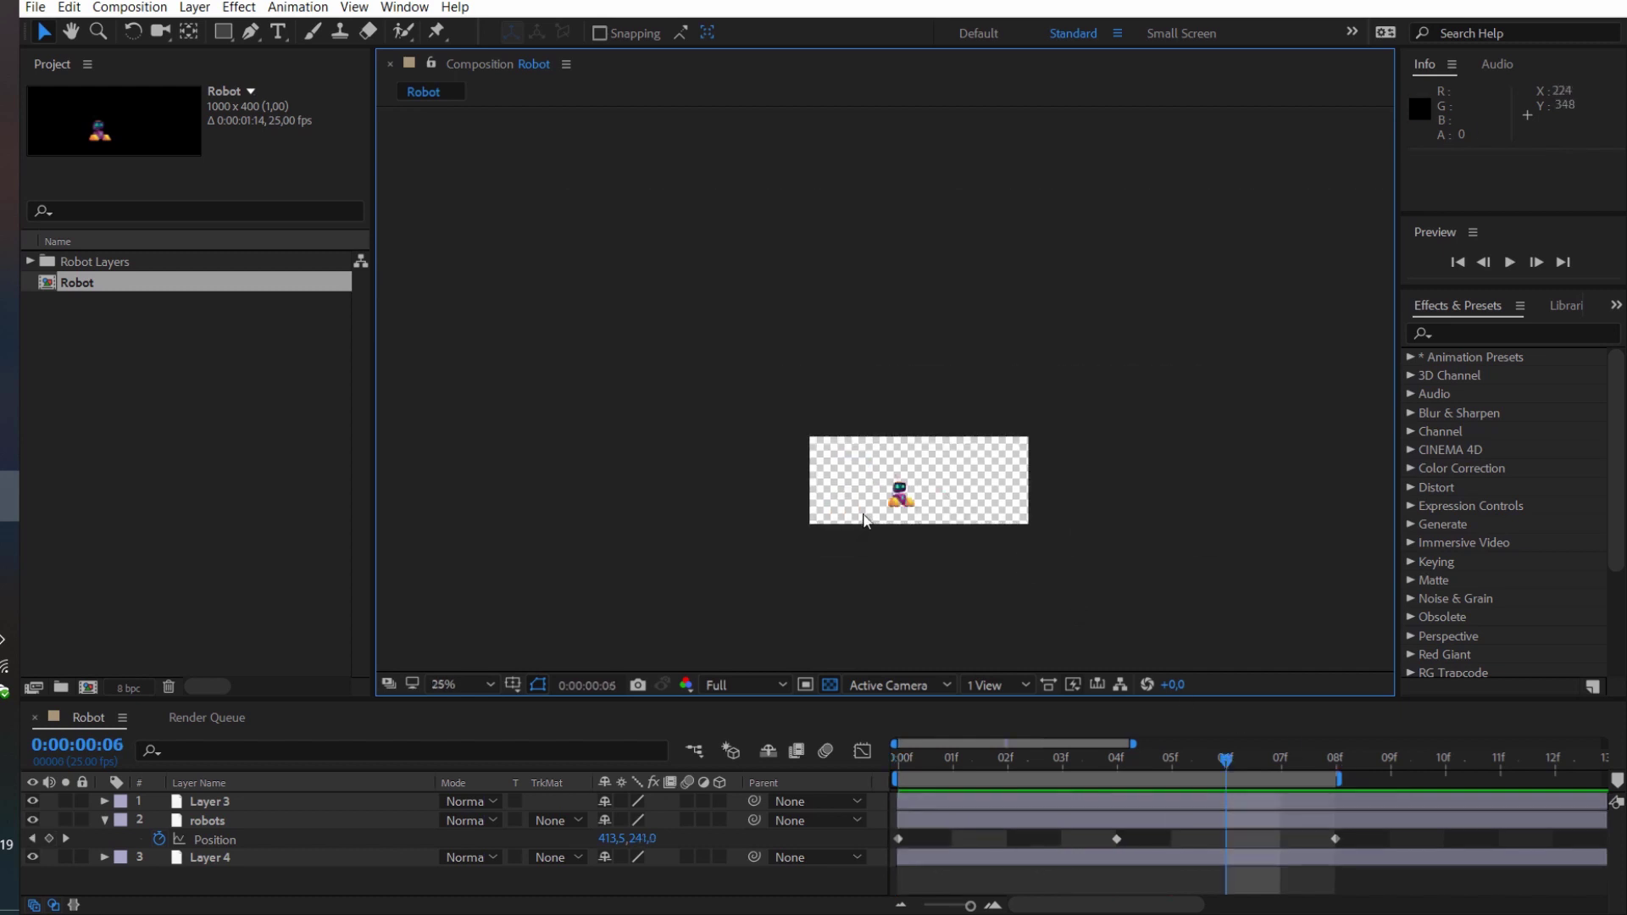
scroll(898, 515, "up", 2)
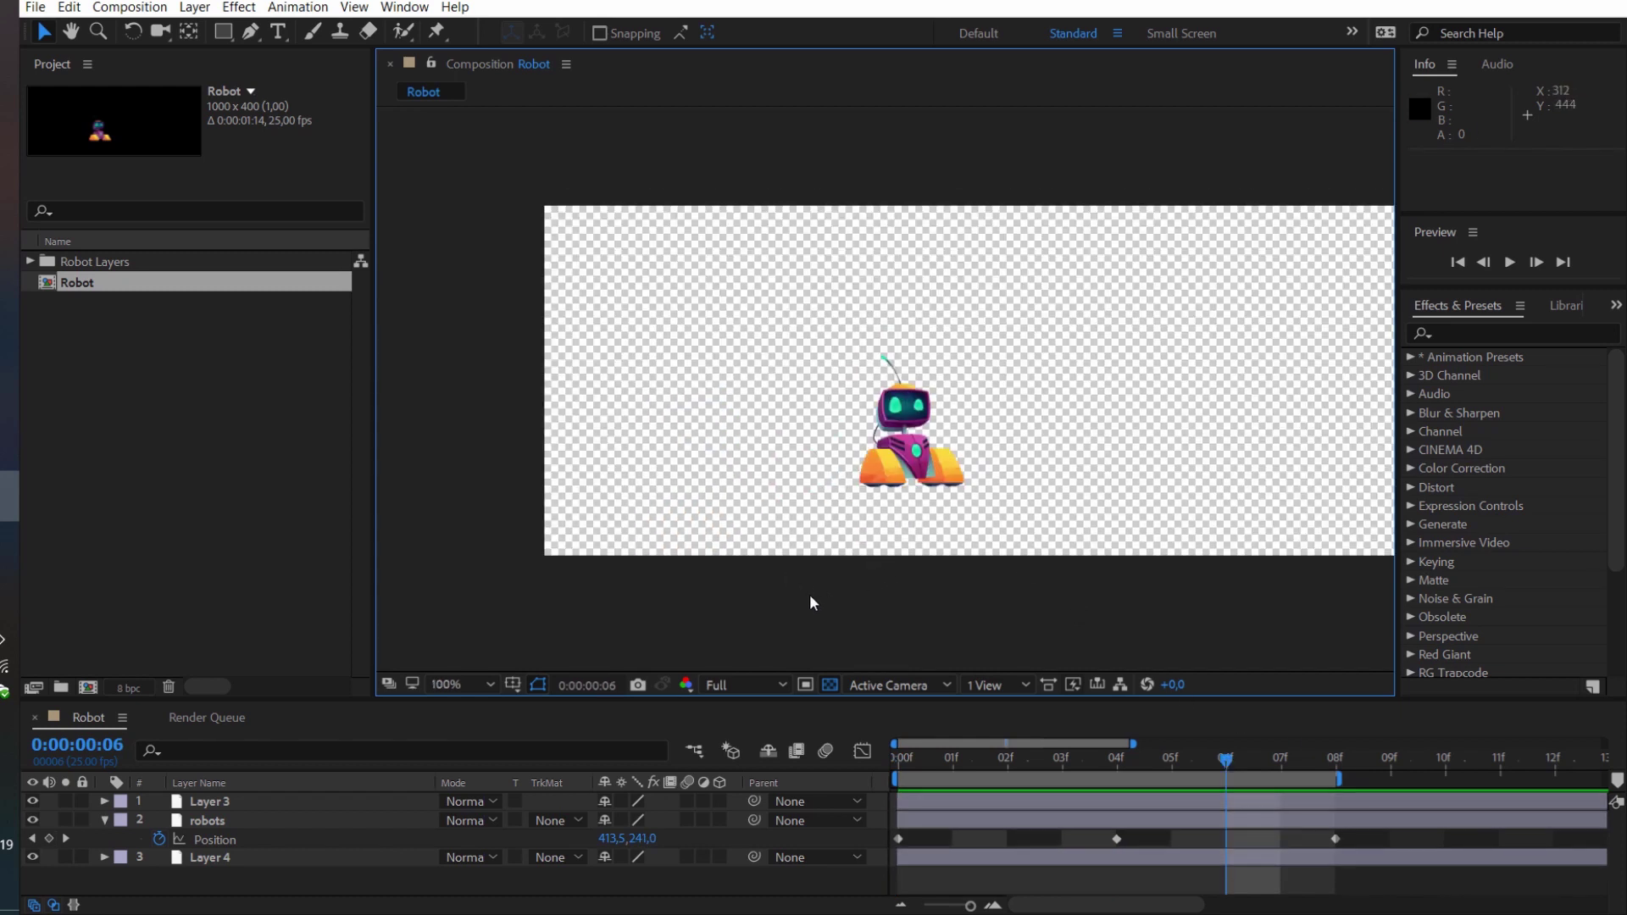
Give the robots Position a loopOut(type = "cycle") expression and stretch the work area to the comp end
left_click(159, 840, "alt")
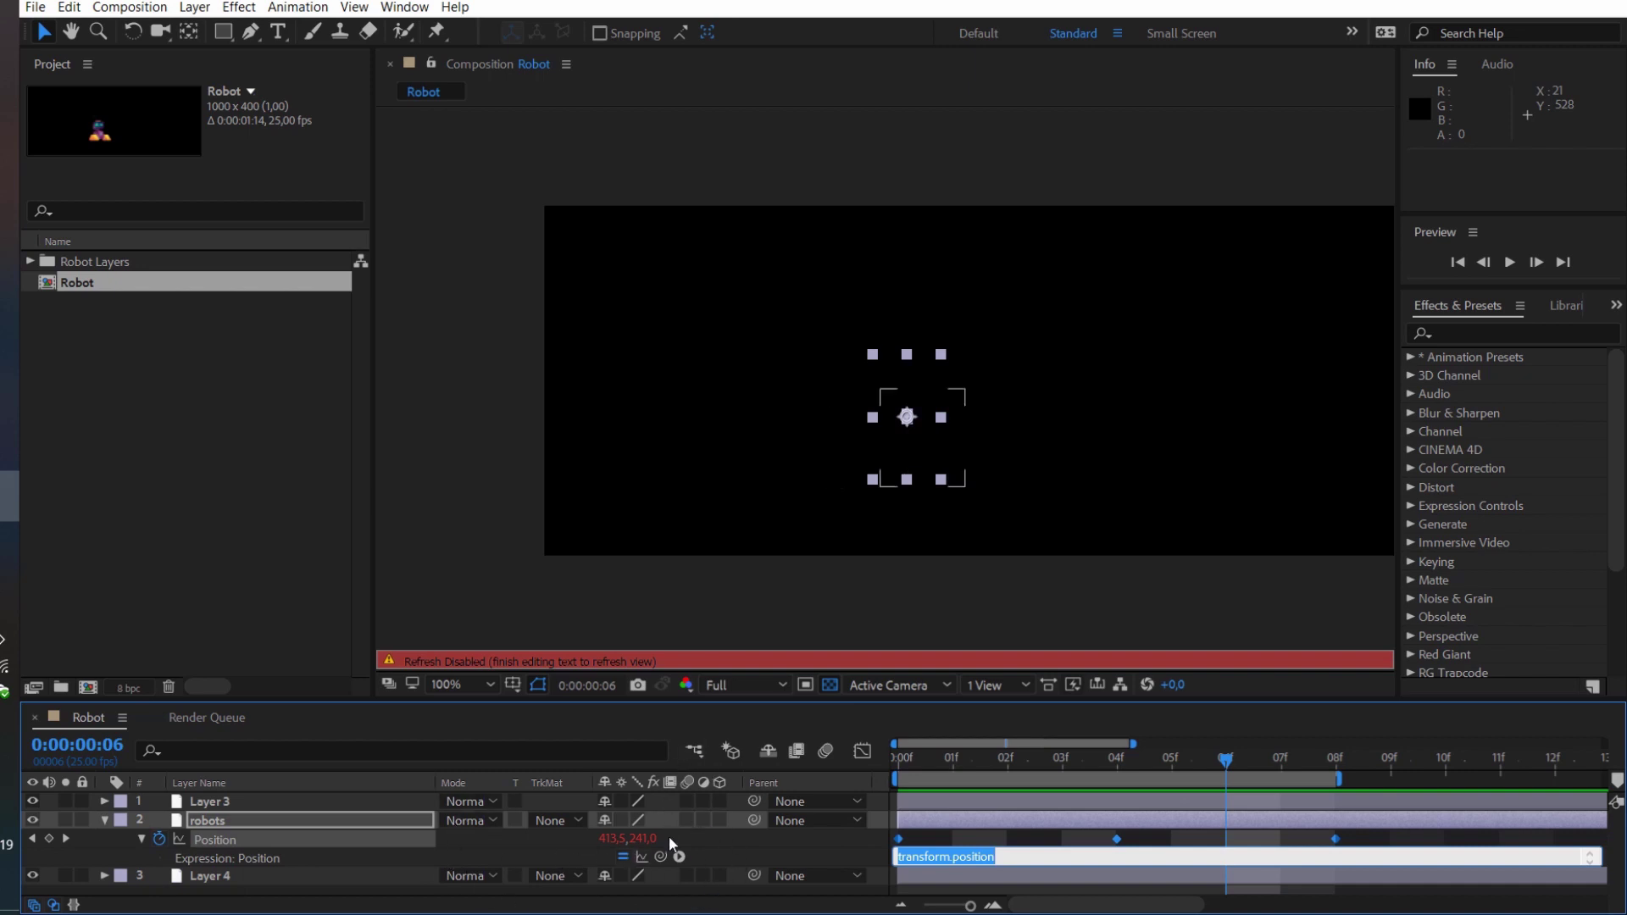
left_click(679, 856)
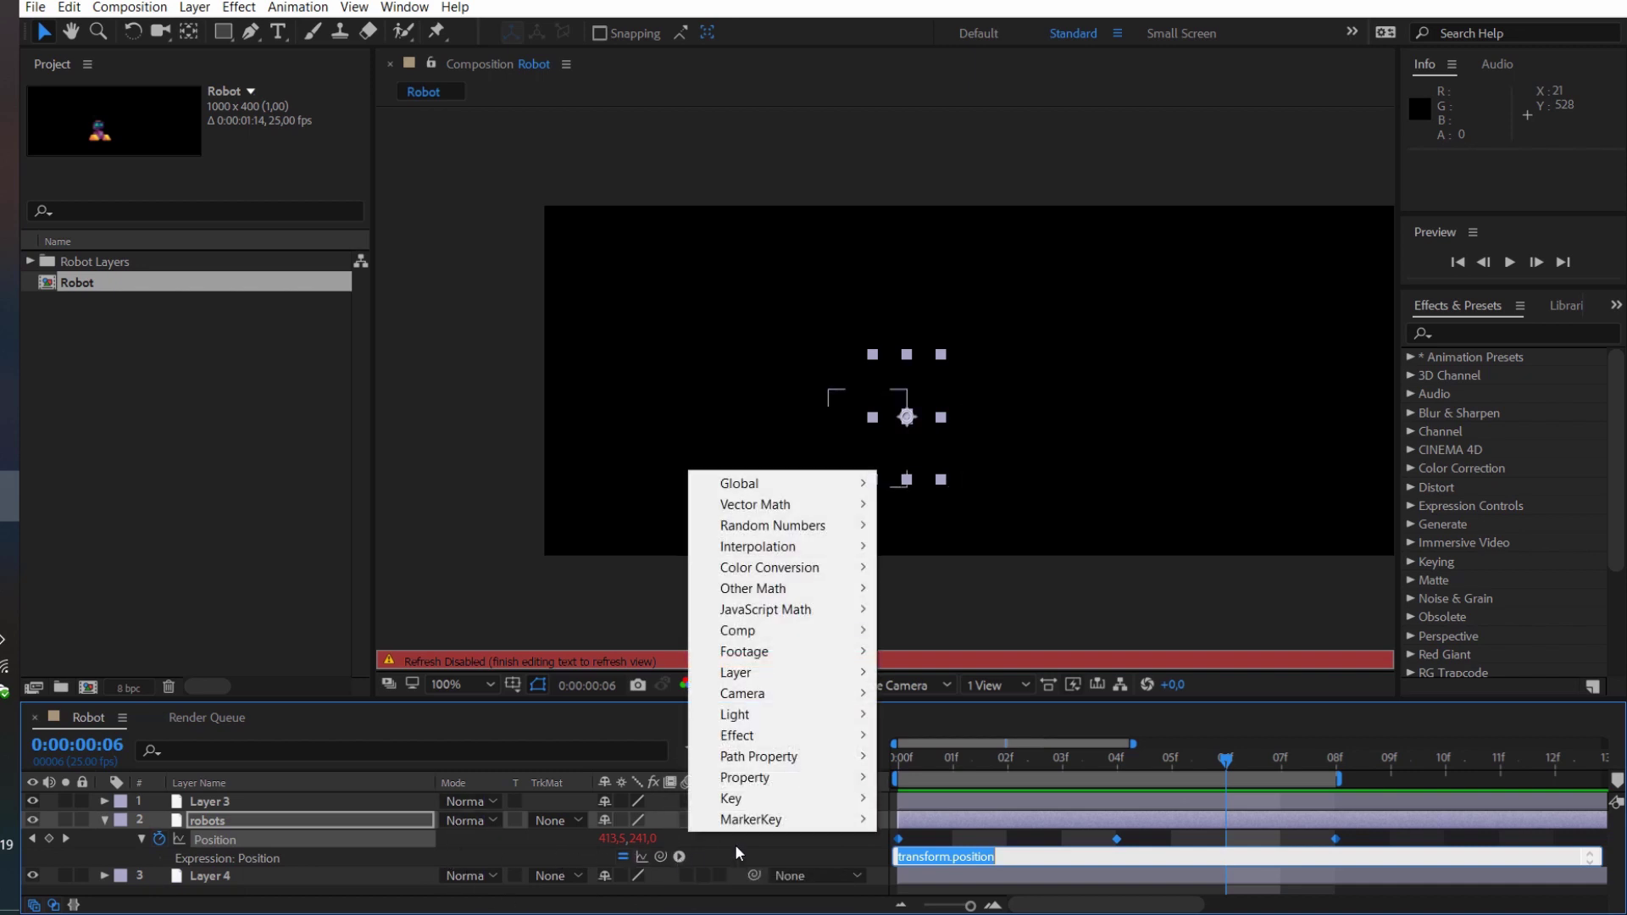
mouse_move(787, 780)
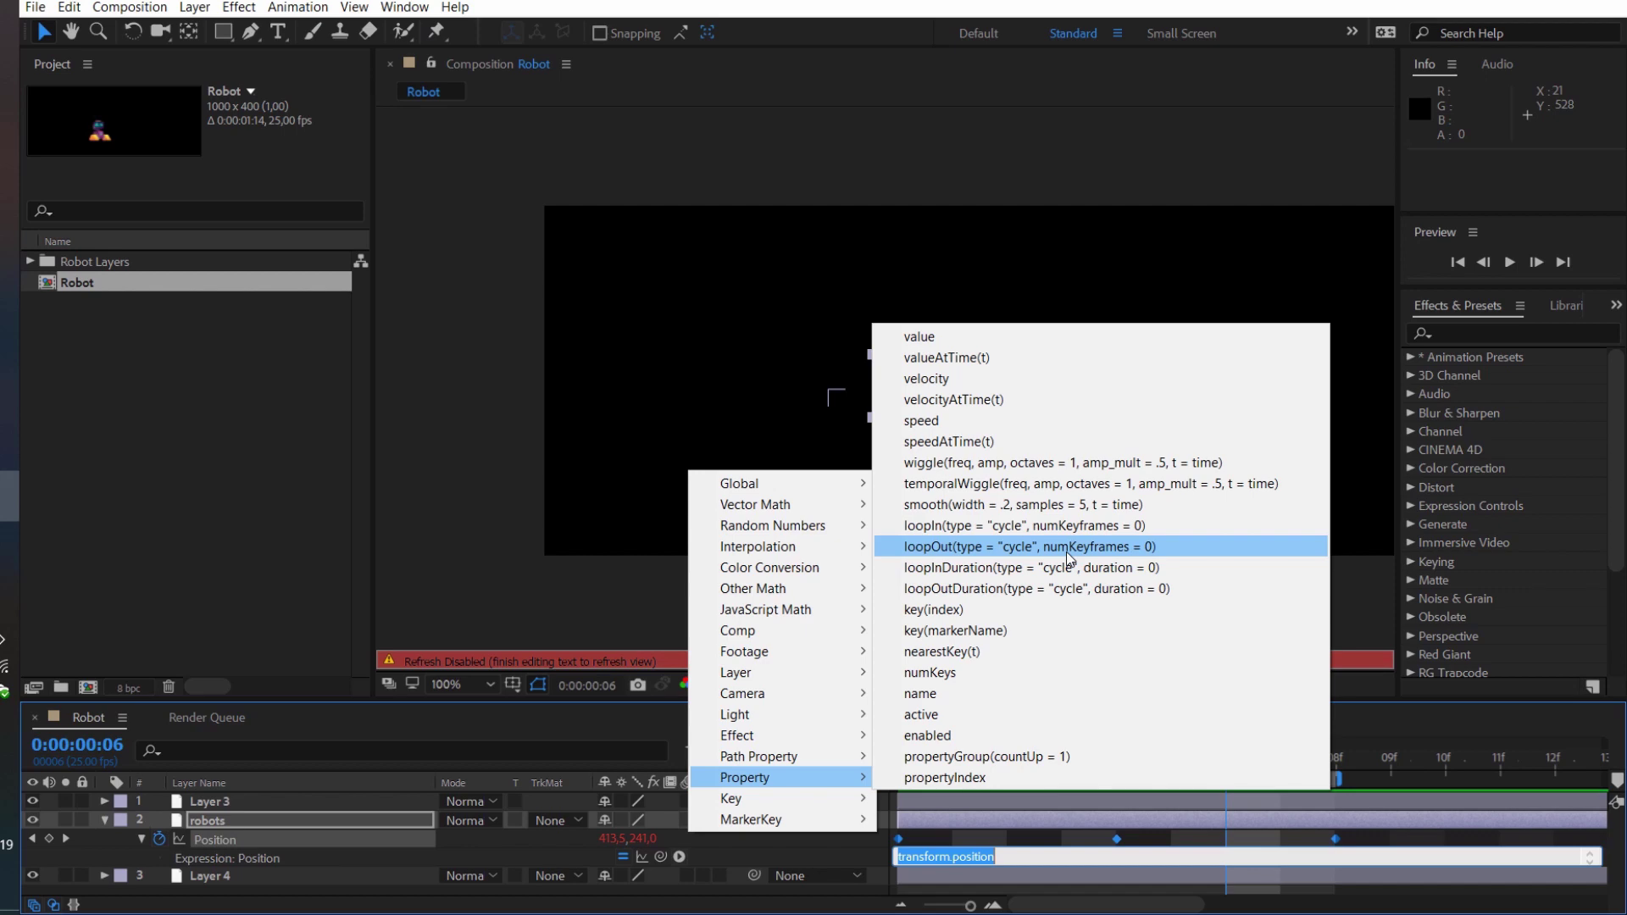
left_click(1070, 551)
left_click(812, 856)
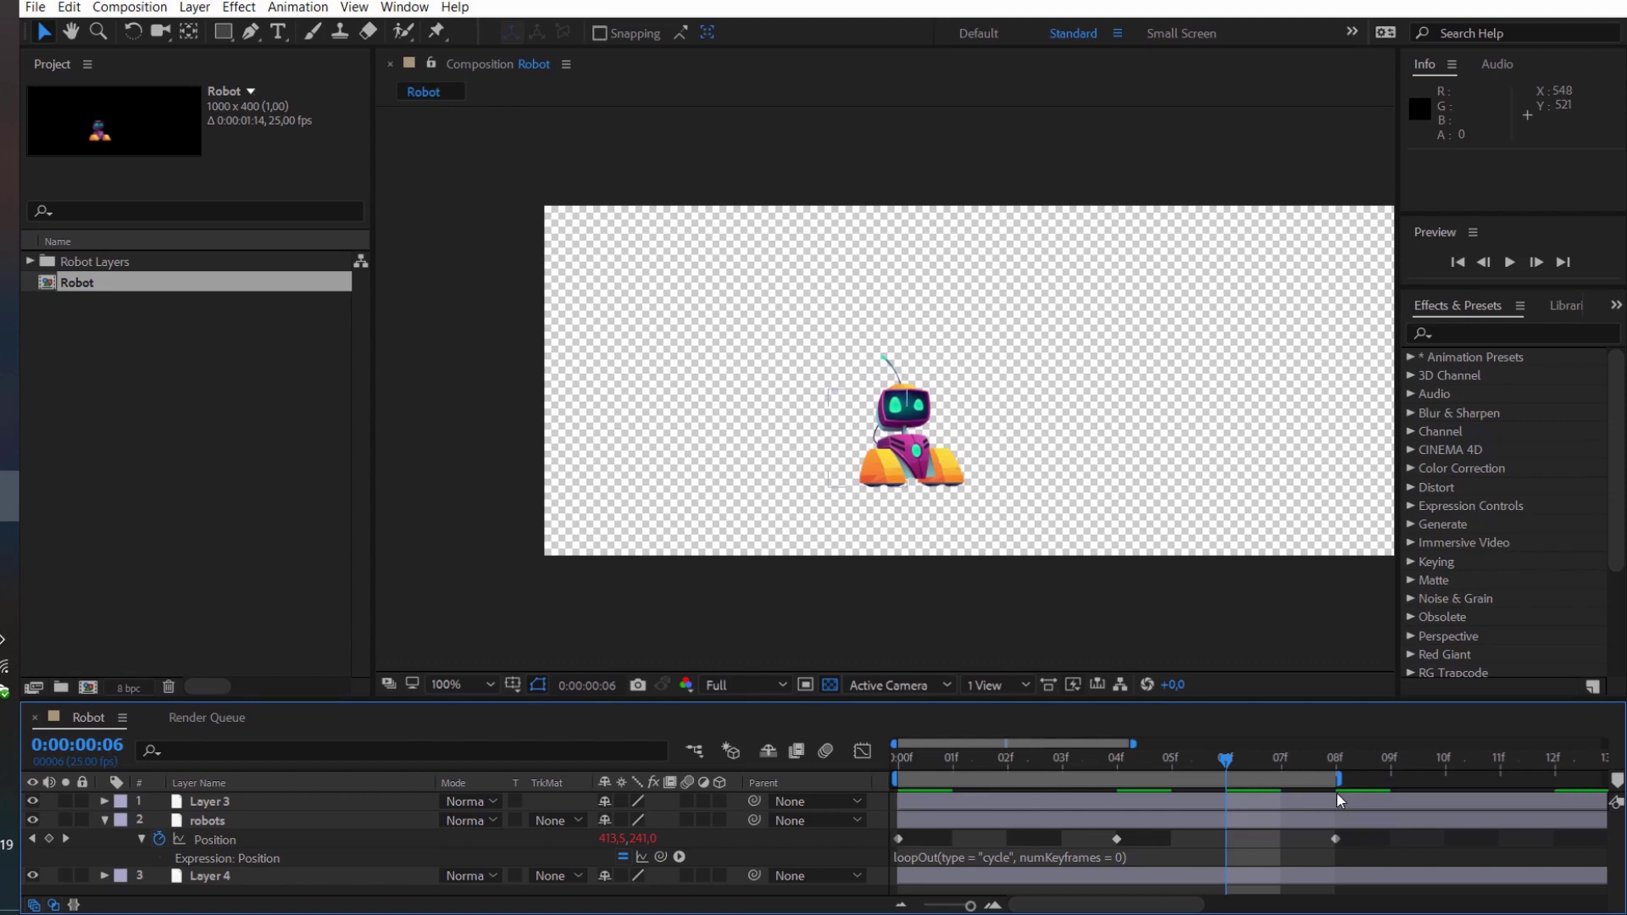
key("semicolon")
left_click_drag(1049, 779, 1617, 803)
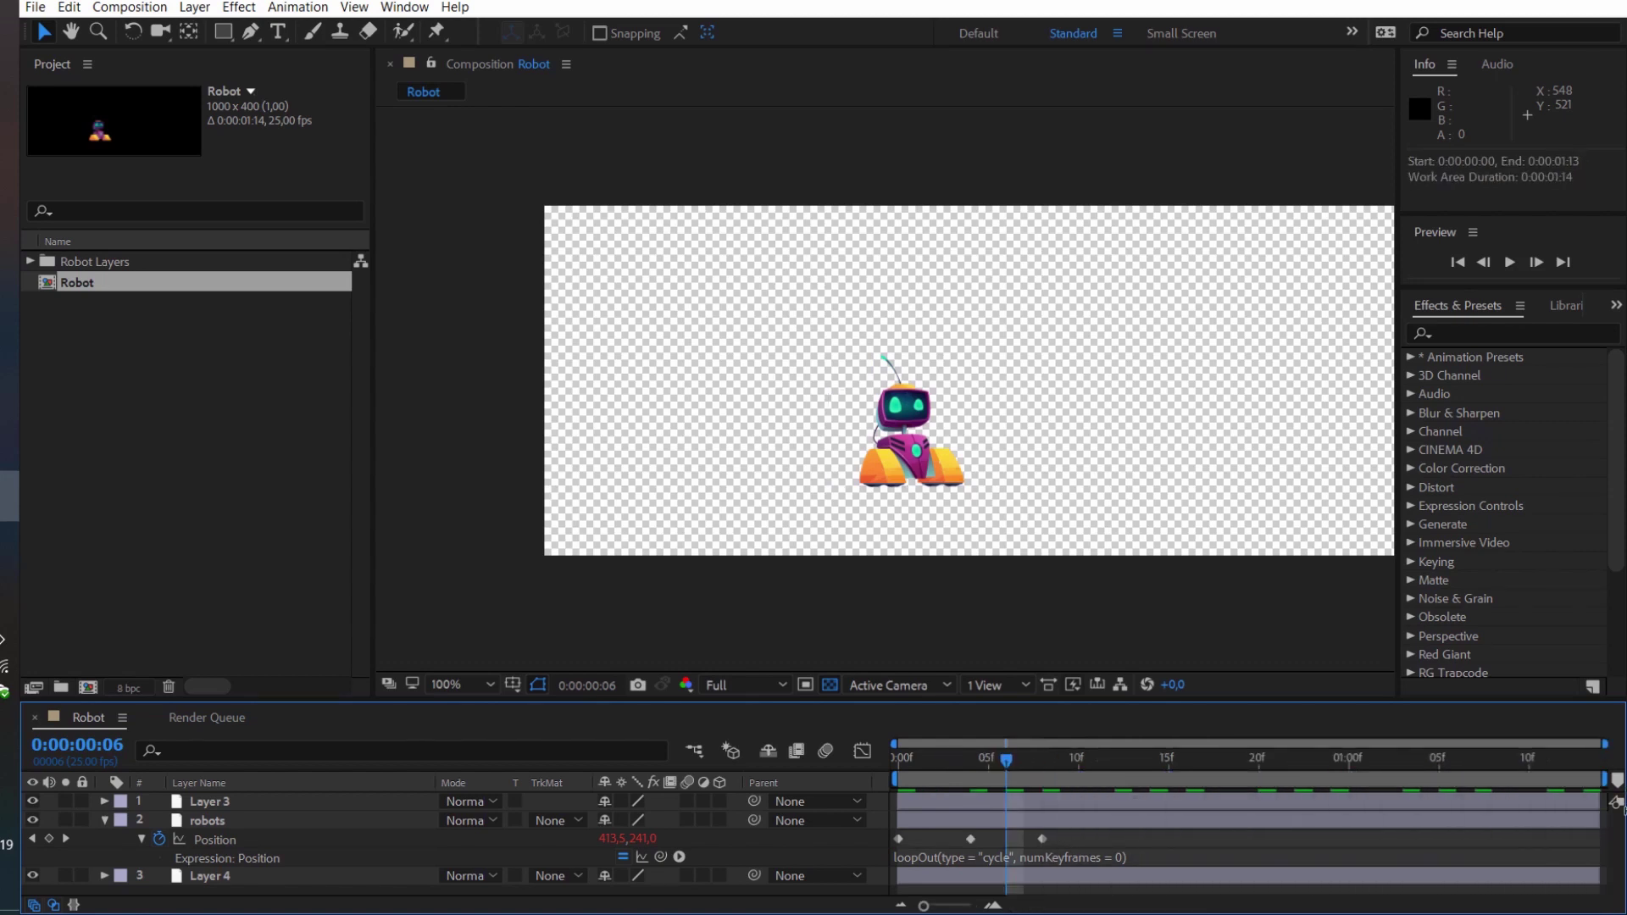
left_click(904, 765)
key("space")
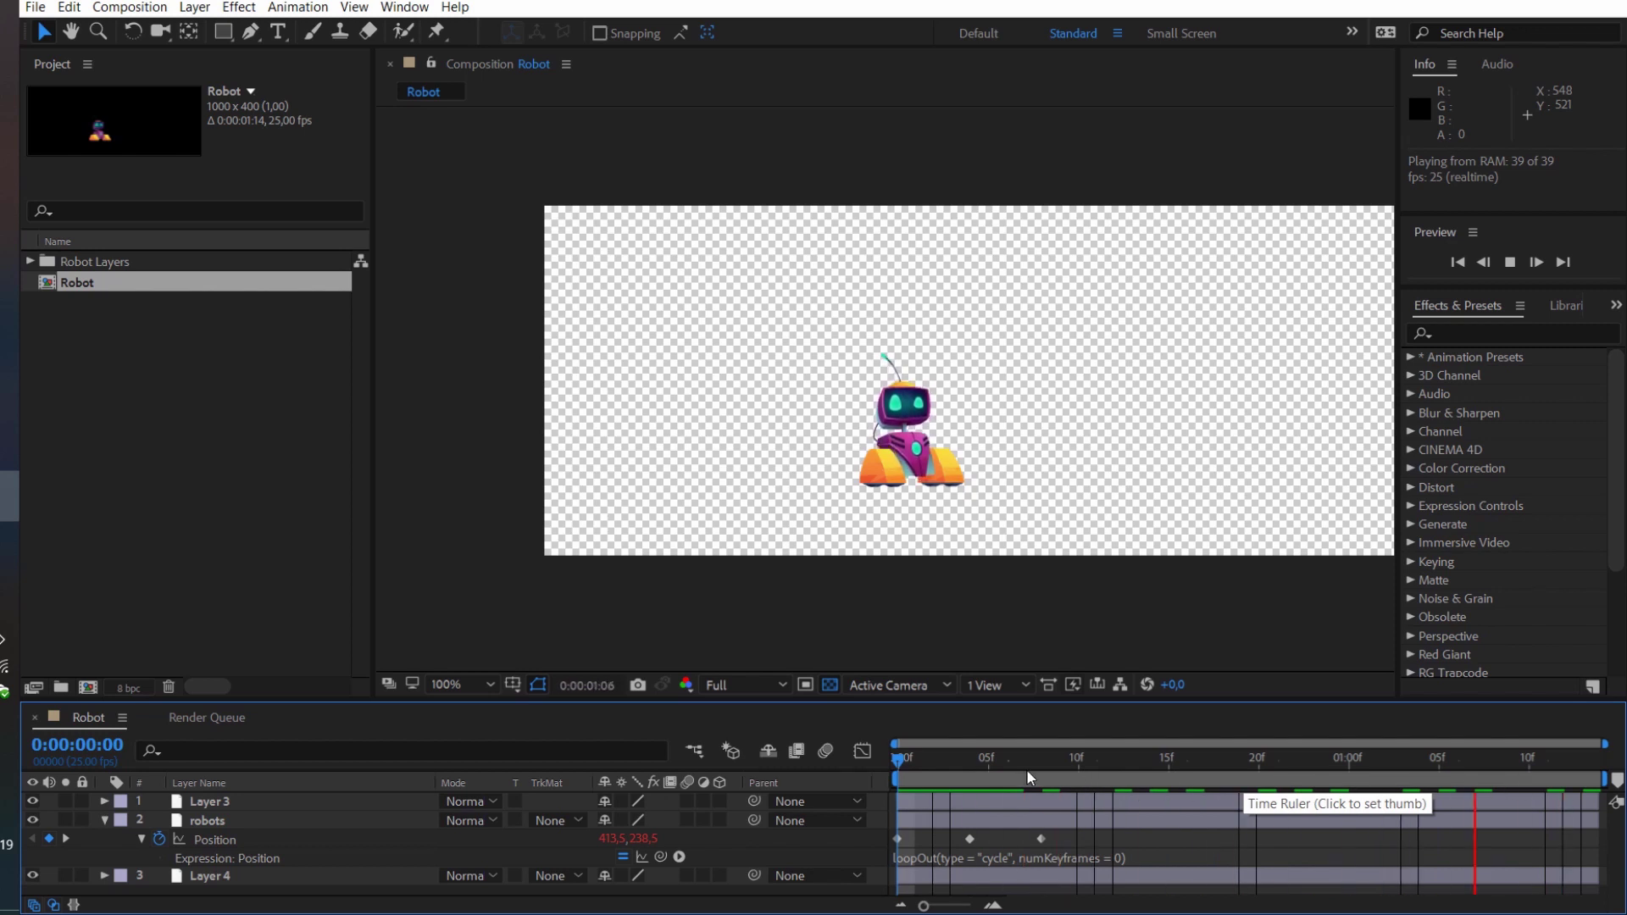
key("space")
key("comma")
key("comma")
key("Home")
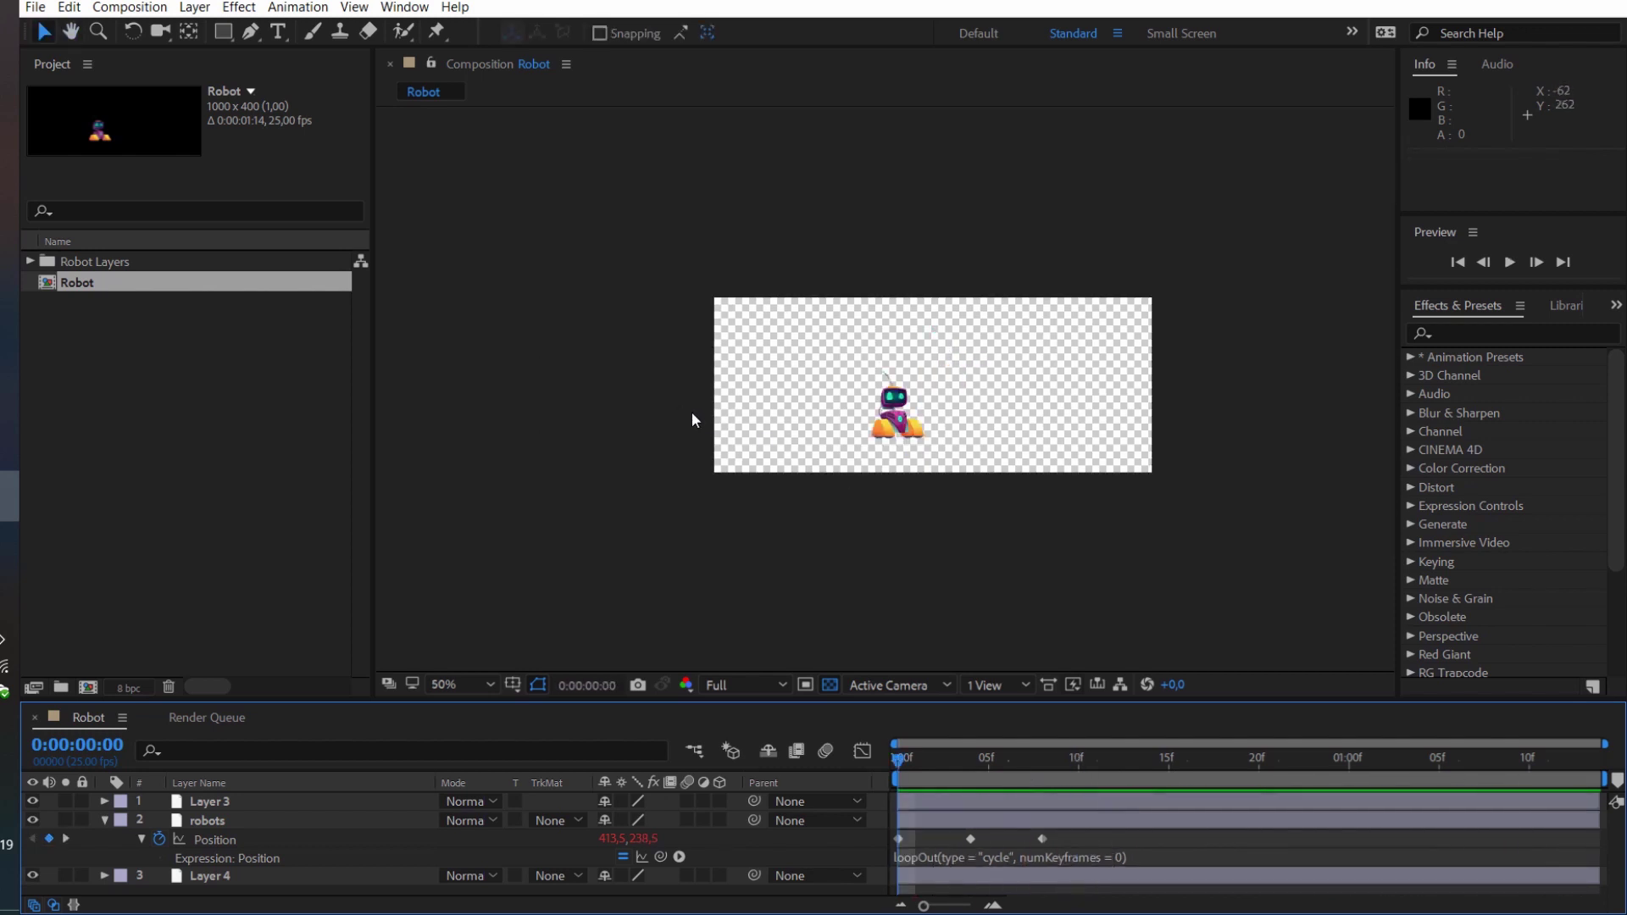
key("period")
key("h")
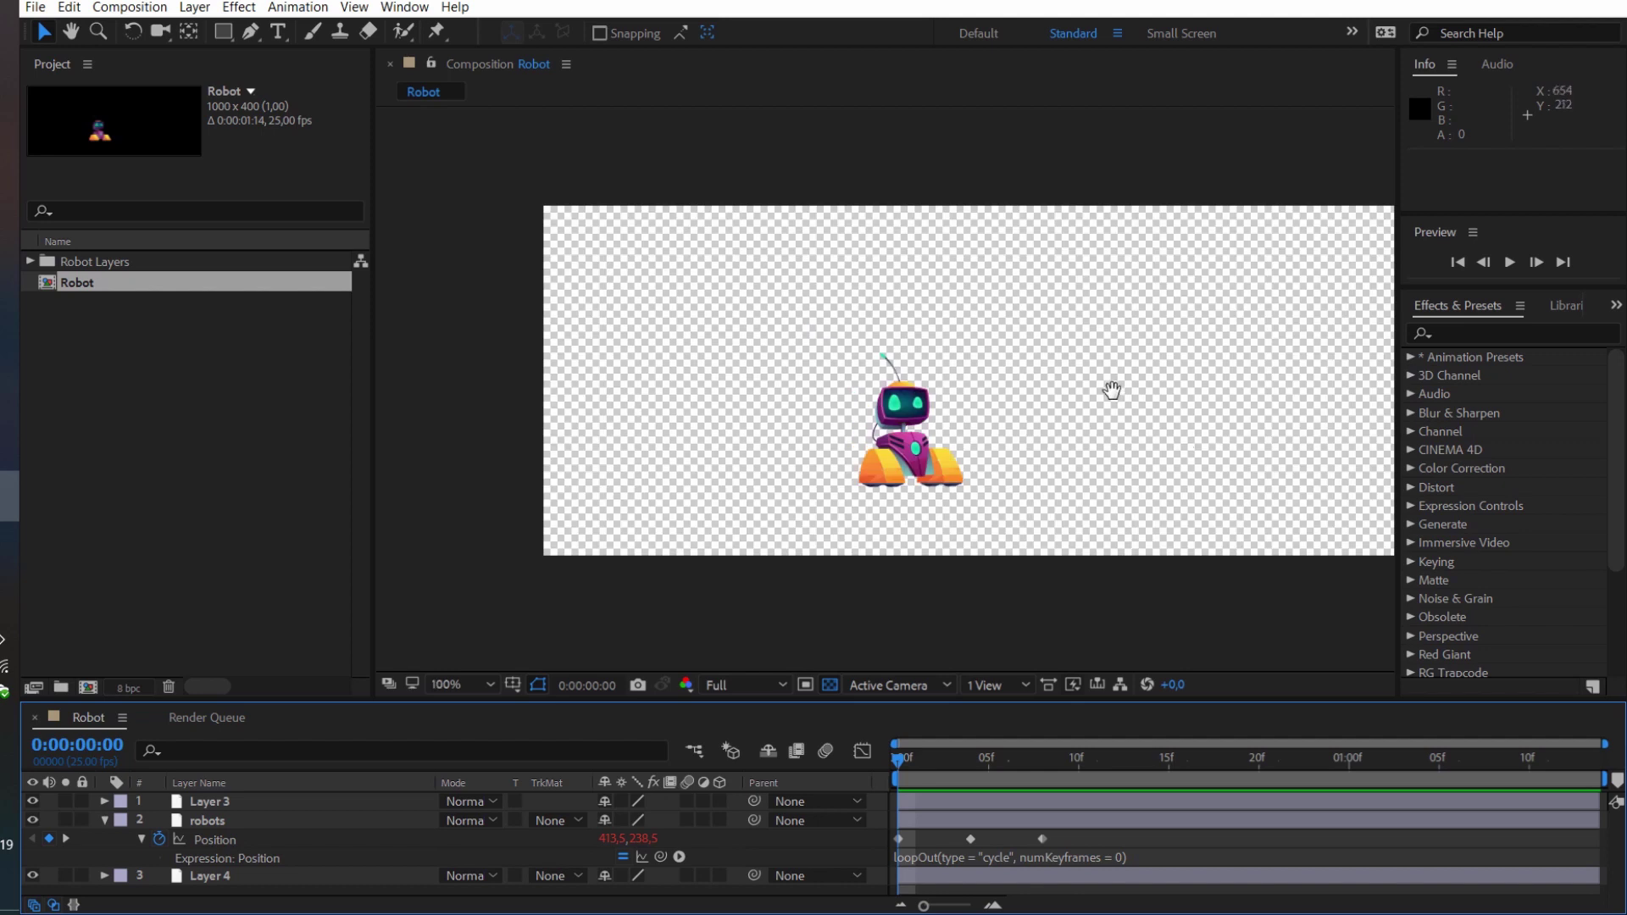
mouse_move(1110, 391)
left_mouse_down()
mouse_move(983, 410)
mouse_move(1007, 408)
left_mouse_up()
key("v")
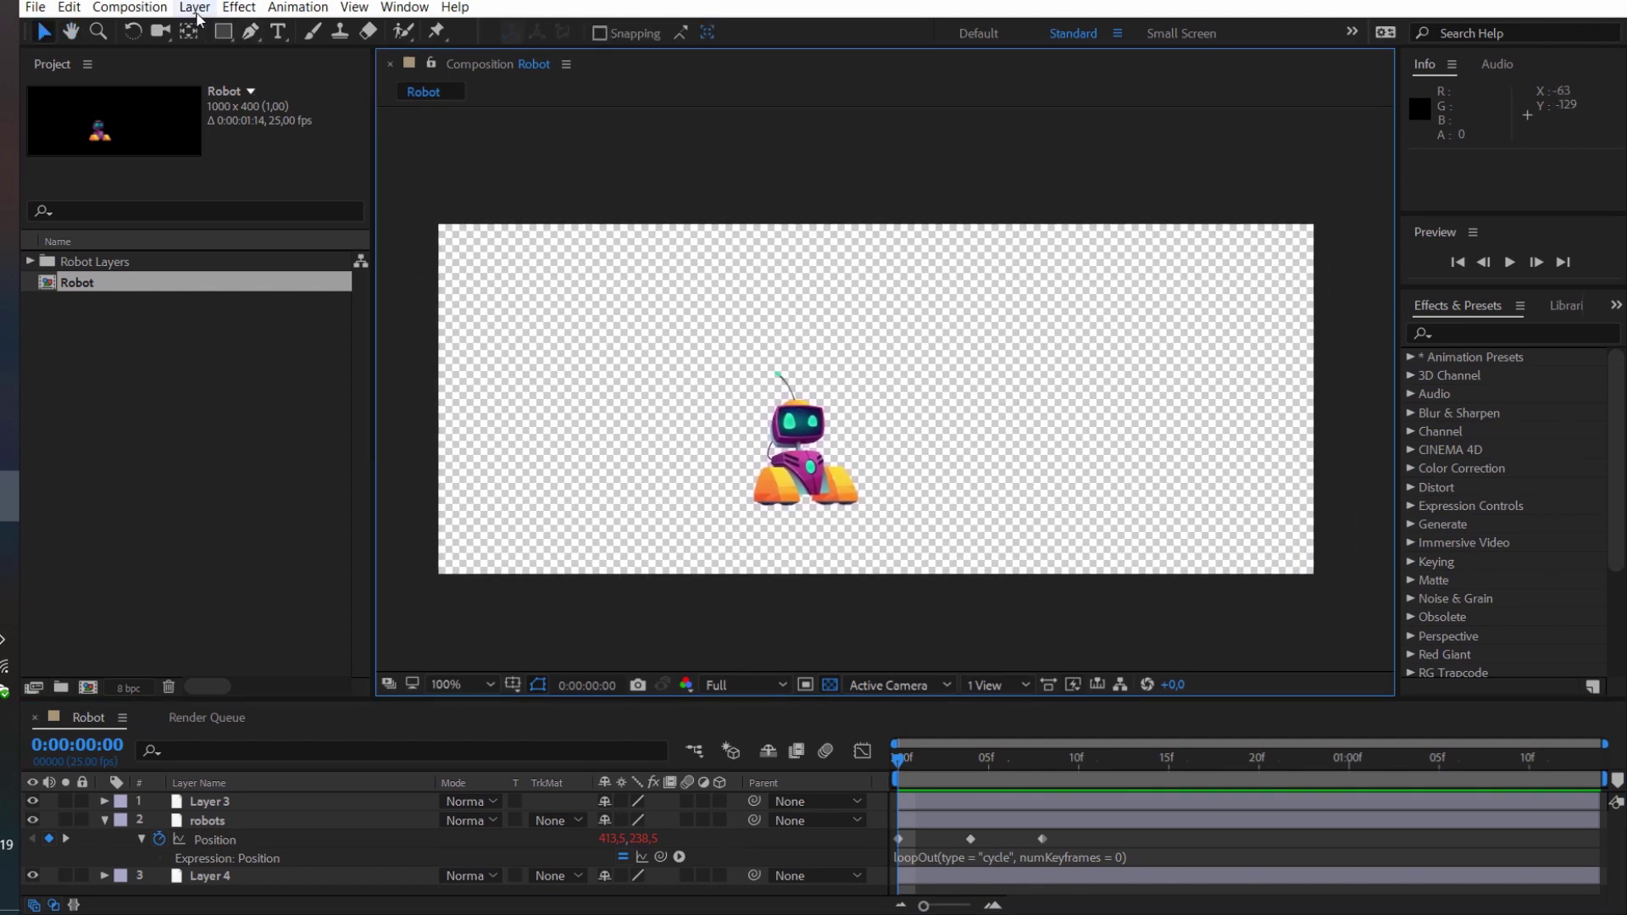
Add a new Null Object layer, Null 1, from the Layer > New menu
left_click(195, 8)
mouse_move(219, 30)
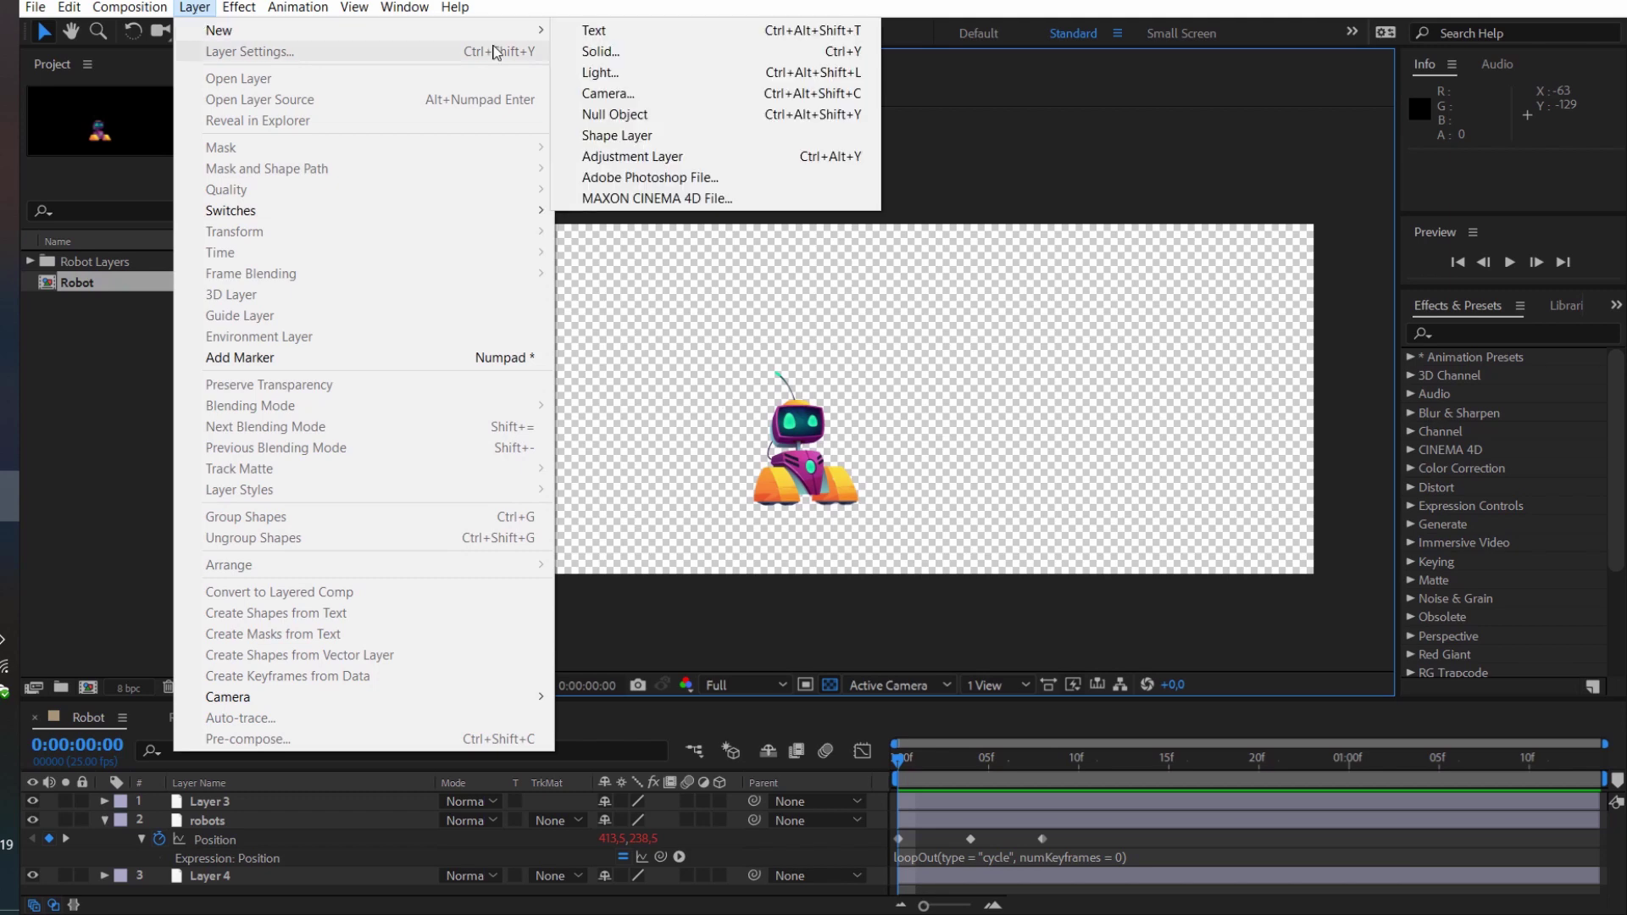
left_click(702, 121)
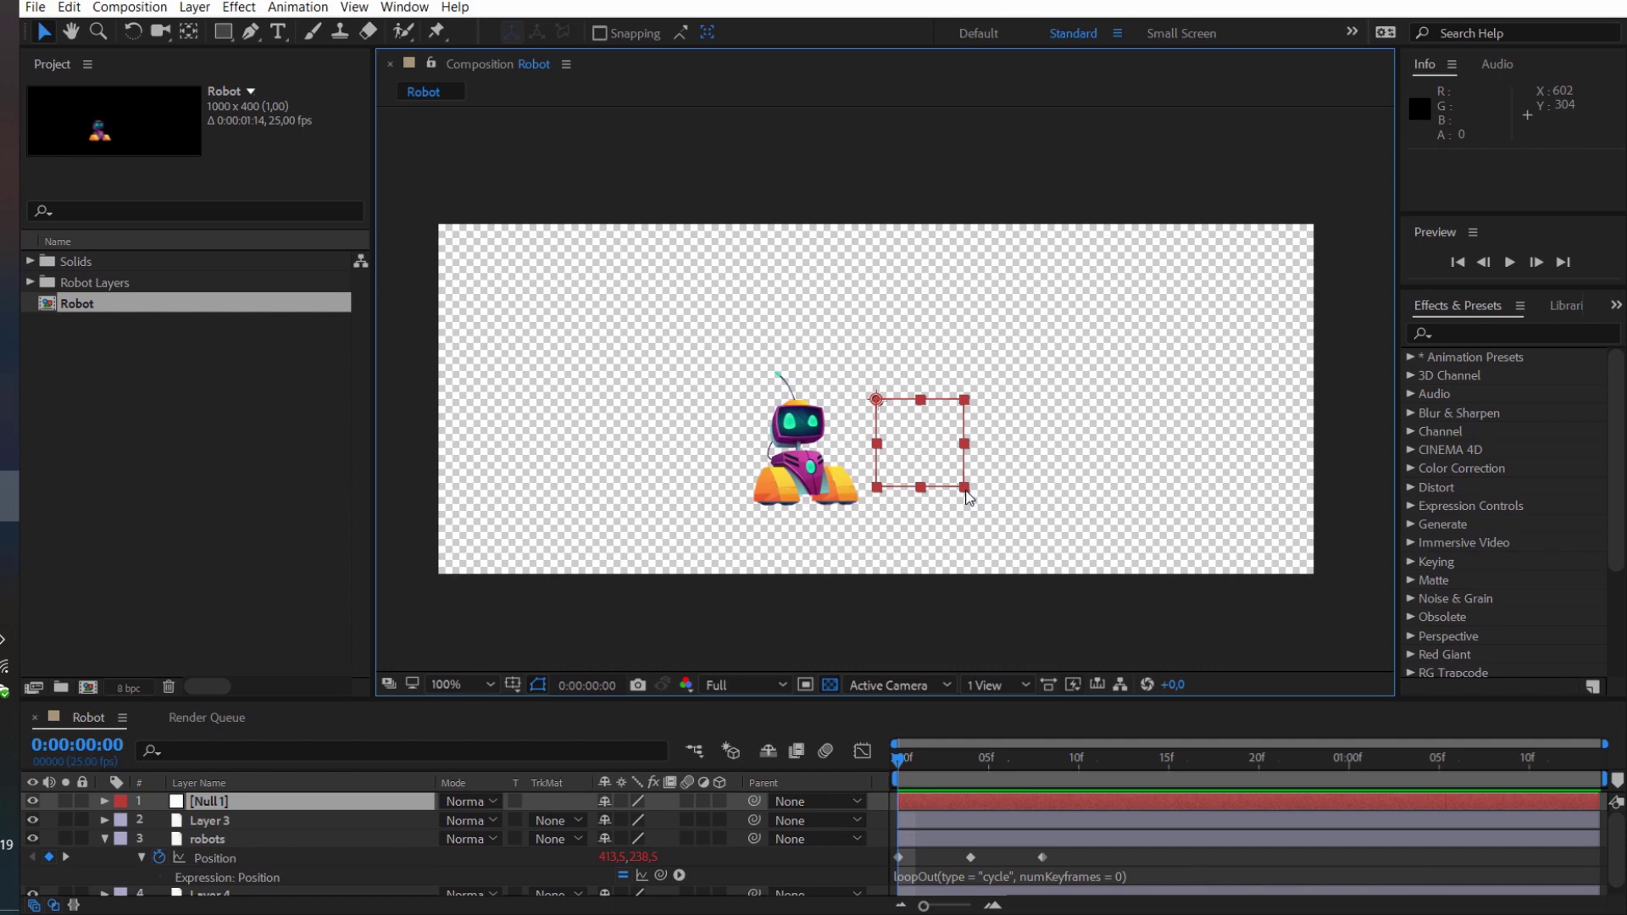
Scale Null 1 to about 44% and position it over the robot's body
left_click_drag(966, 491, 922, 440)
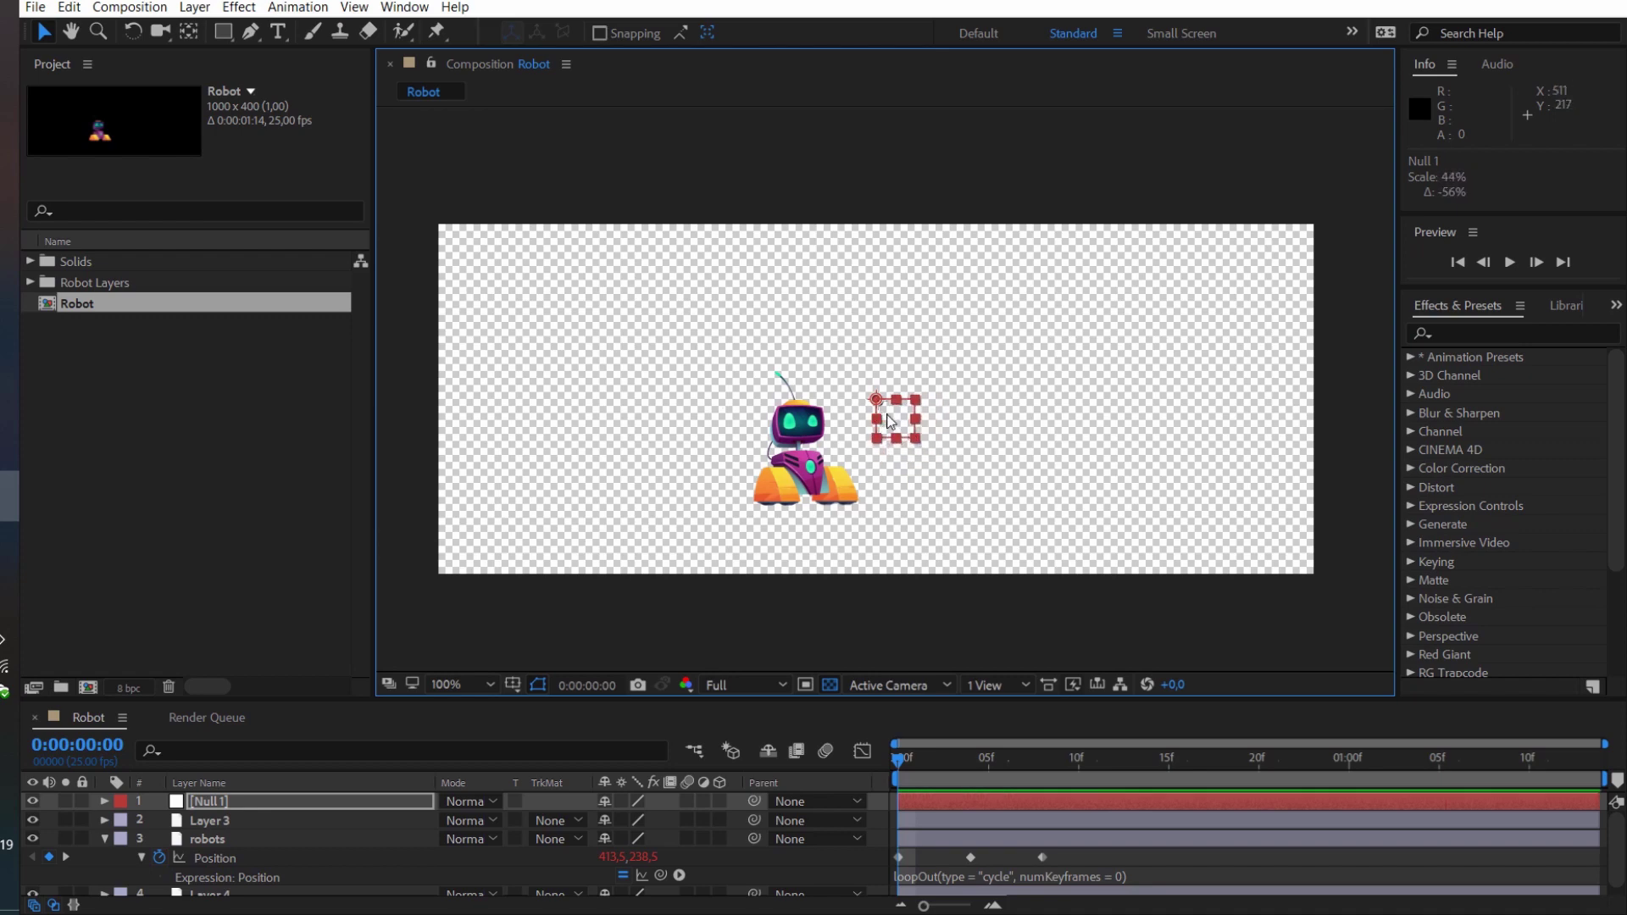
left_click_drag(897, 417, 800, 465)
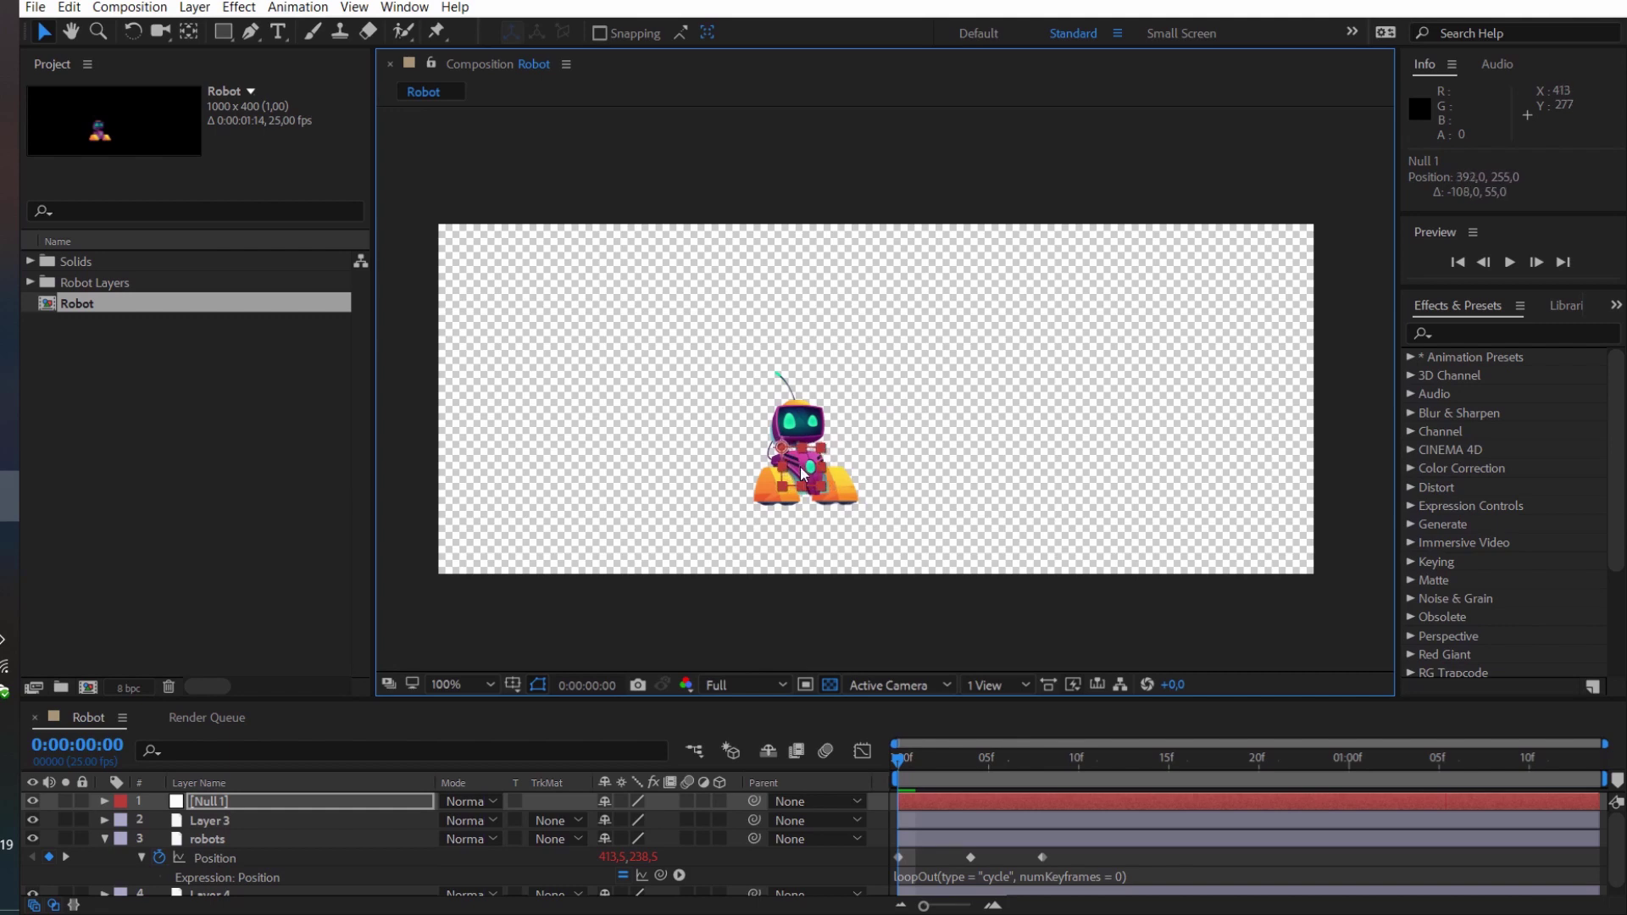
left_click(256, 821)
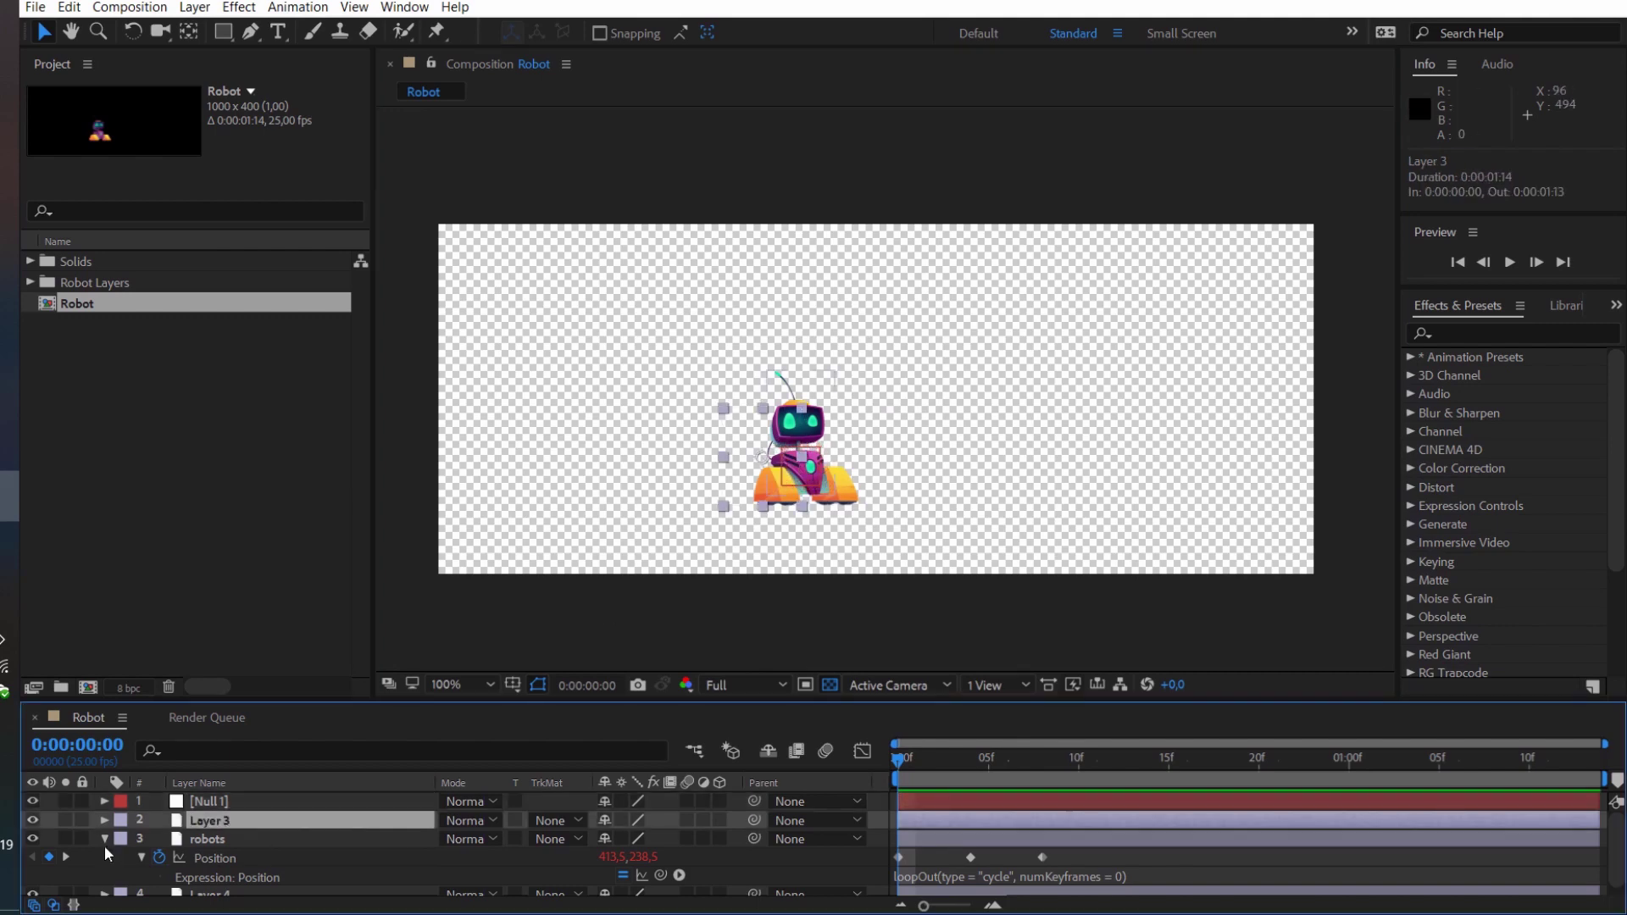
left_click(104, 839)
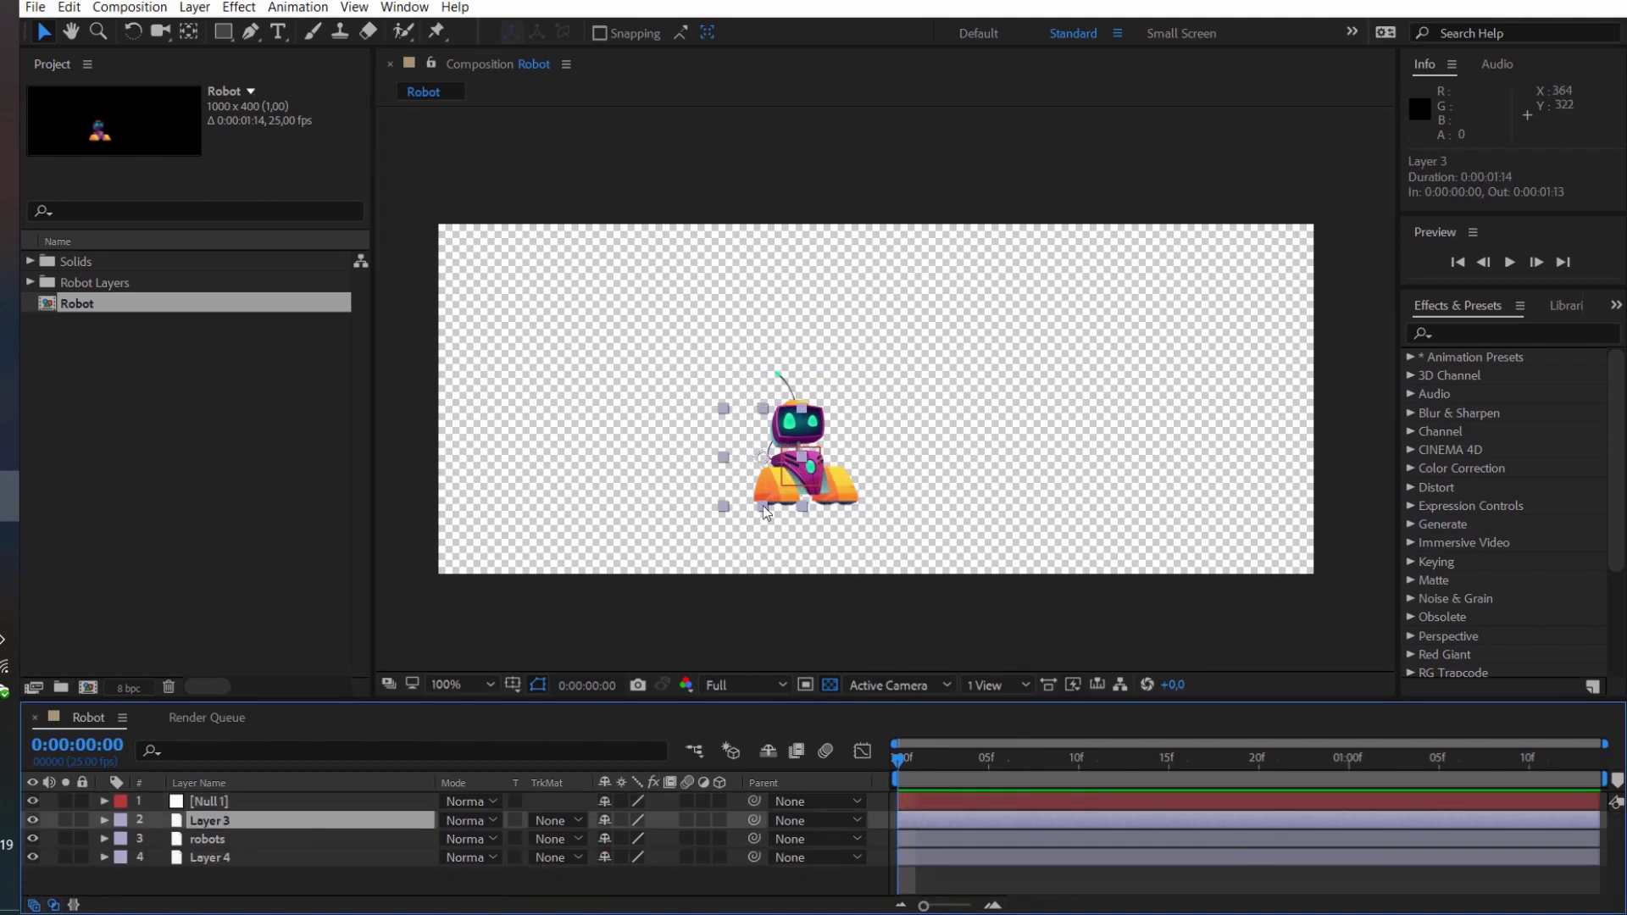
Pick-whip Layer 3, robots and Layer 4 to Null 1 as their parent
left_click(805, 820)
left_click(759, 817)
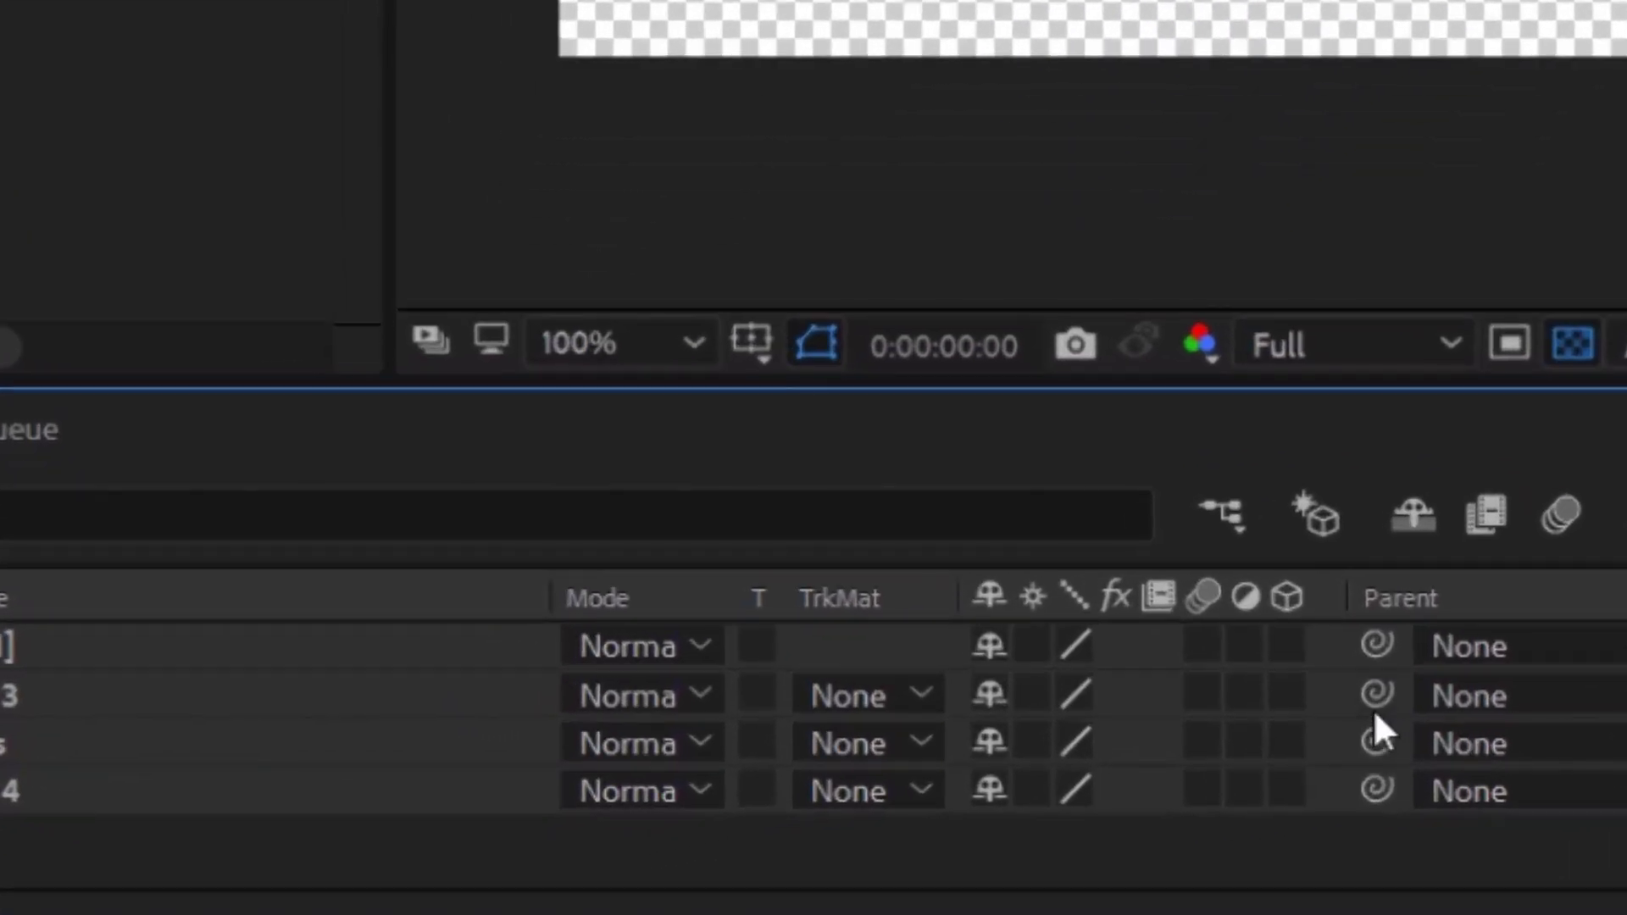
left_click_drag(1373, 703, 263, 705)
left_click_drag(1266, 778, 356, 716)
left_click_drag(1266, 816, 339, 729)
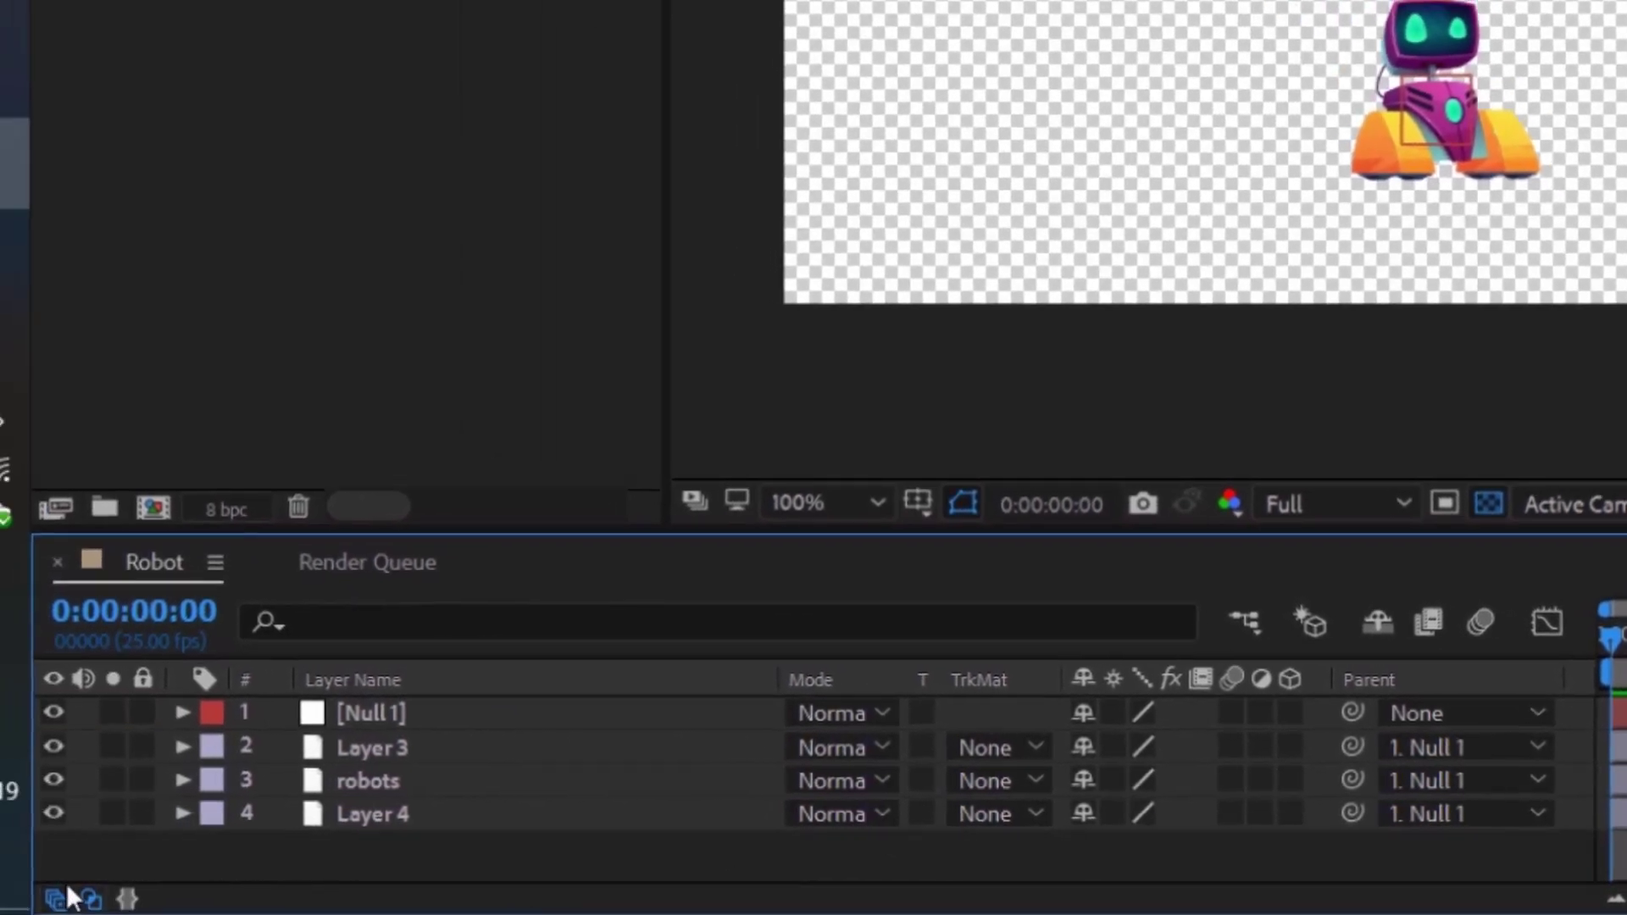
left_click(91, 900)
left_click(92, 901)
left_click(92, 900)
left_click(91, 901)
left_click(56, 901)
left_click(56, 903)
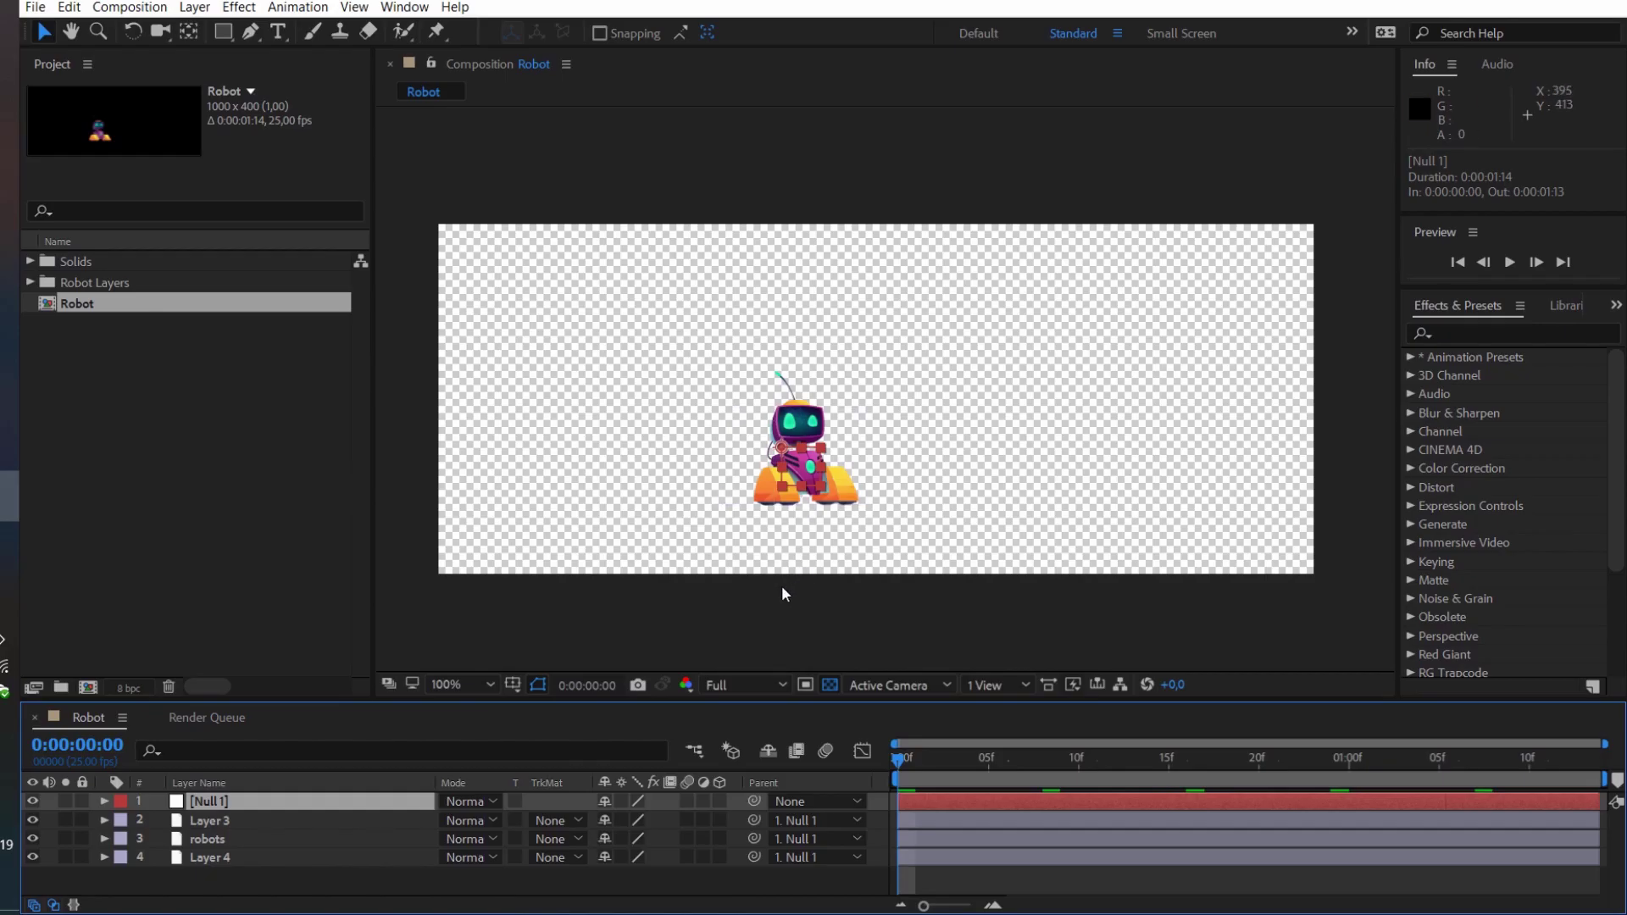
Slide Null 1 left to about -106, 255 so the robot leaves the frame, and select it
left_click_drag(803, 475, 377, 475)
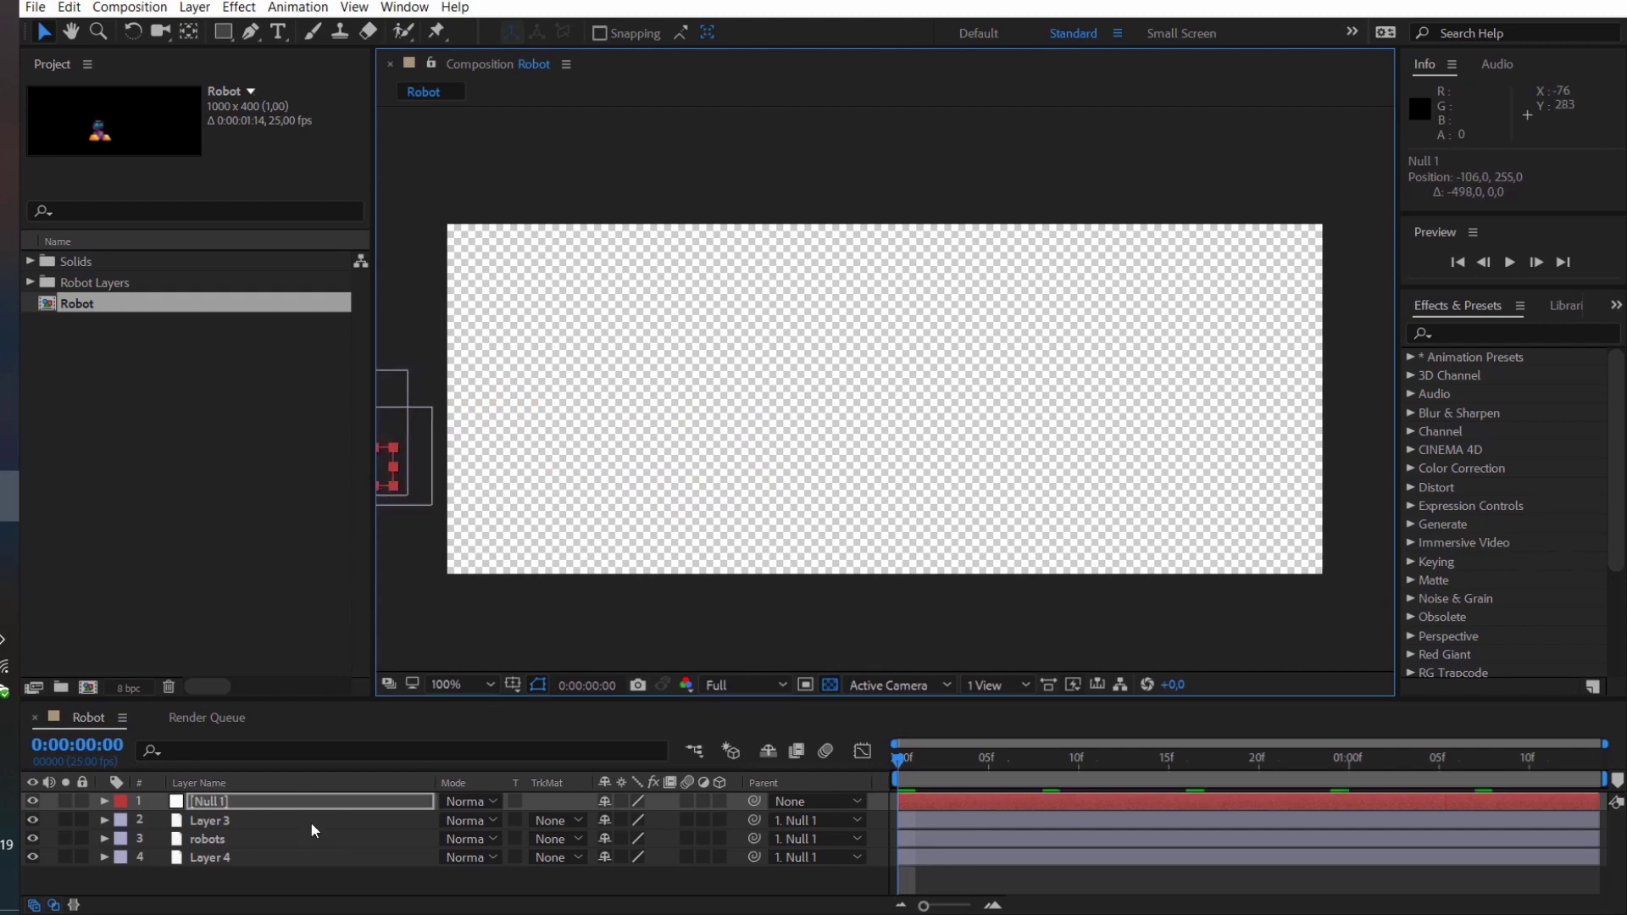
left_click(229, 805)
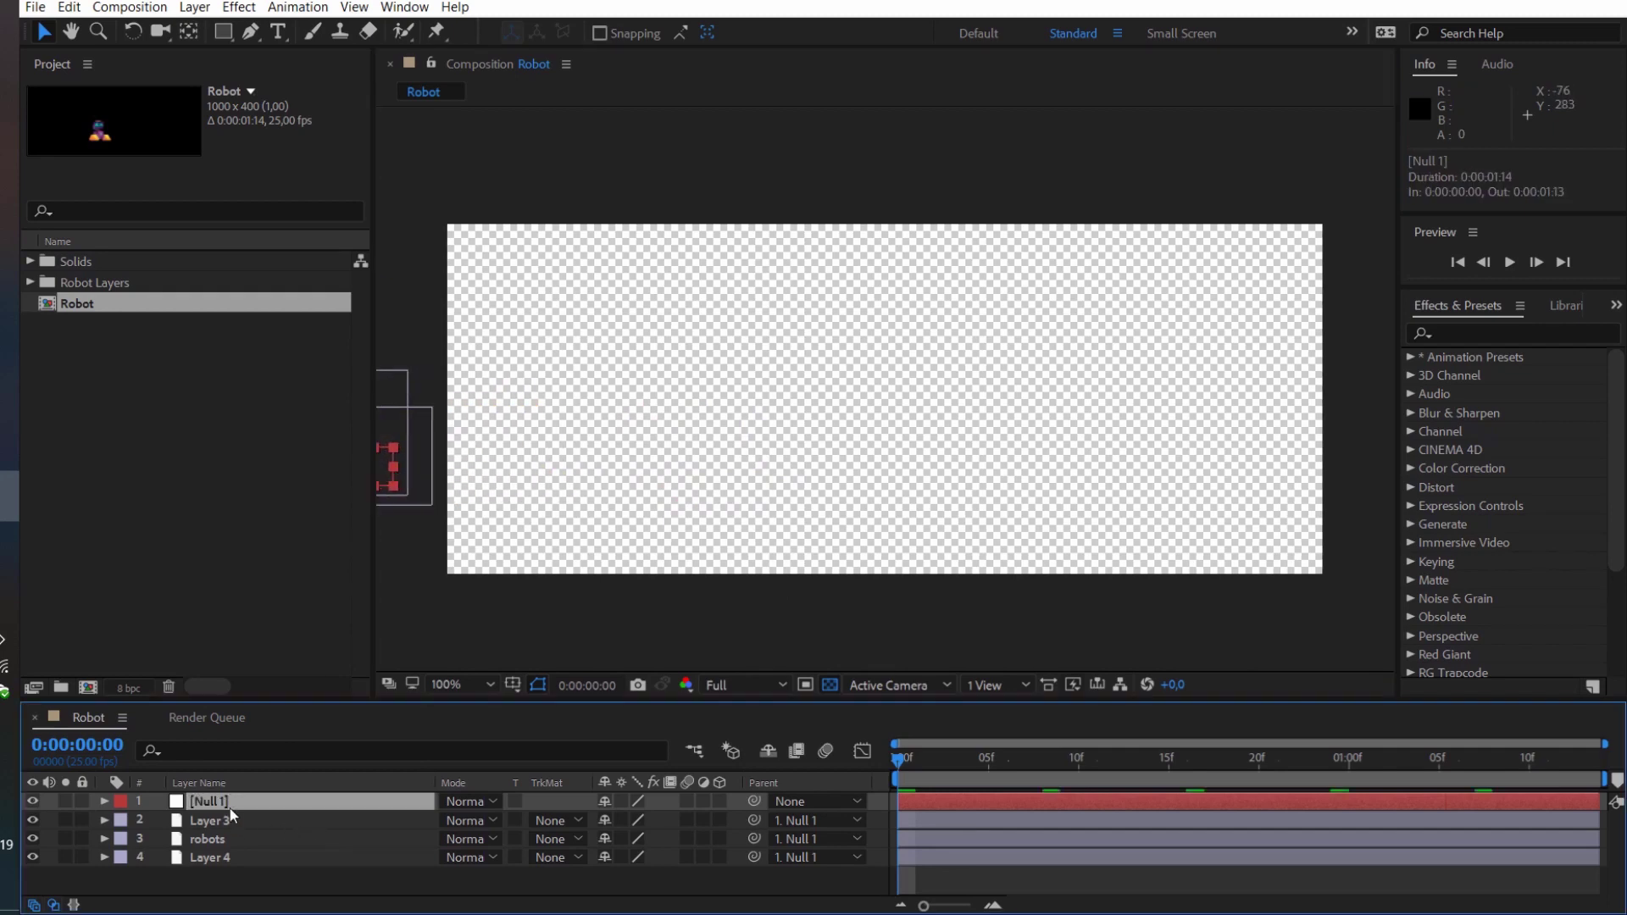
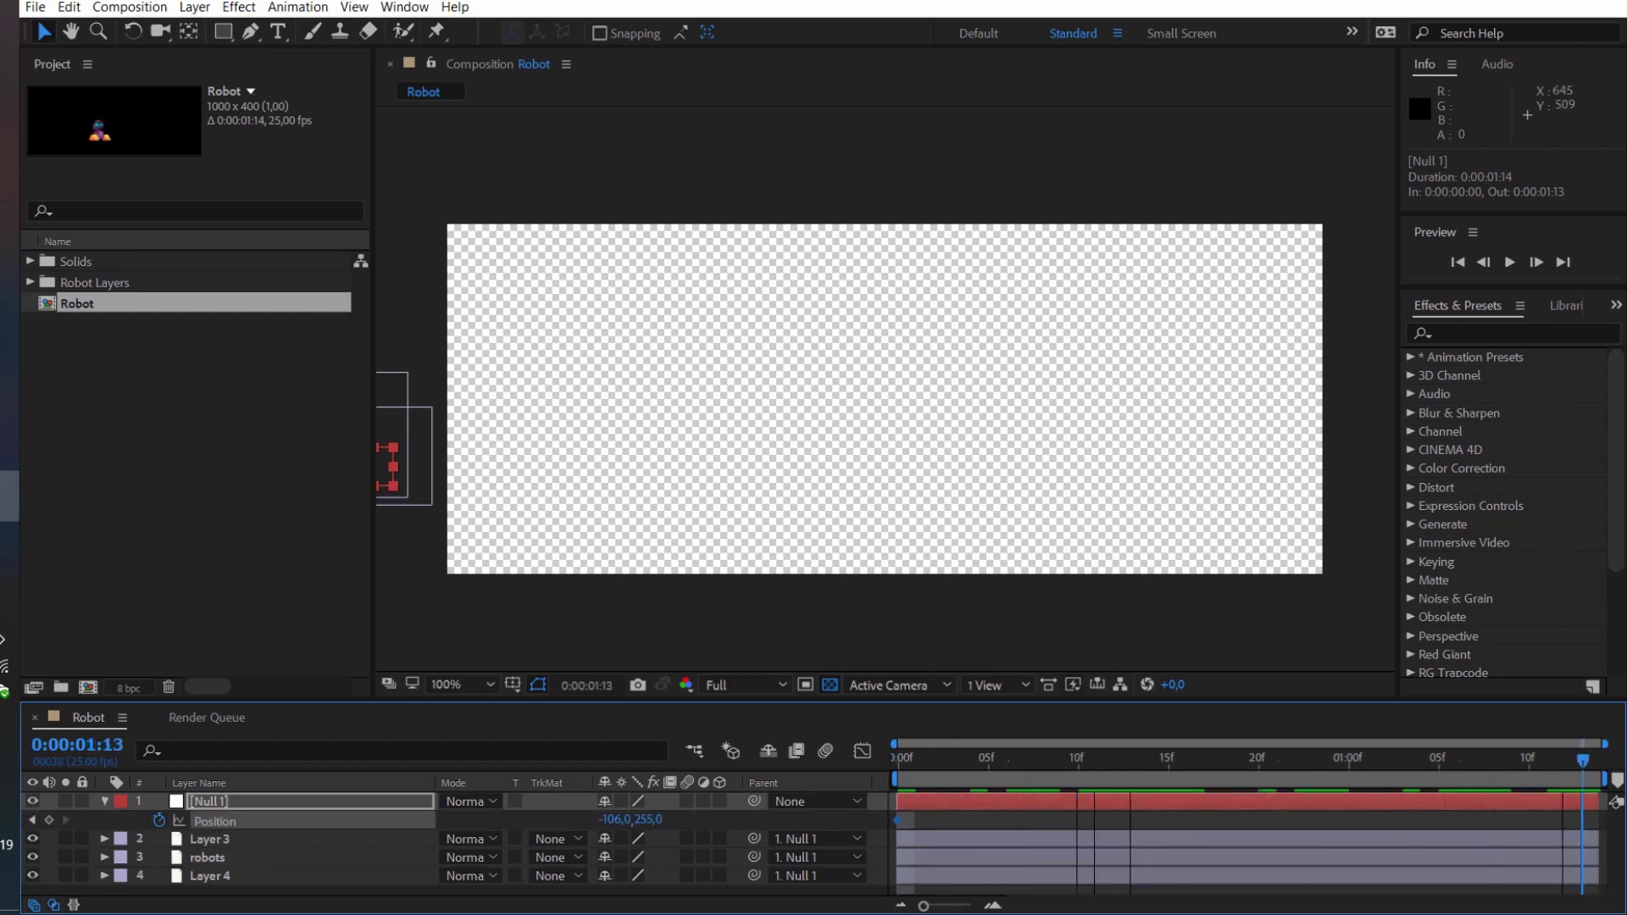
At the last frame, drag Null 1 past the right edge to set the end Position keyframe
left_click_drag(415, 466, 1385, 466)
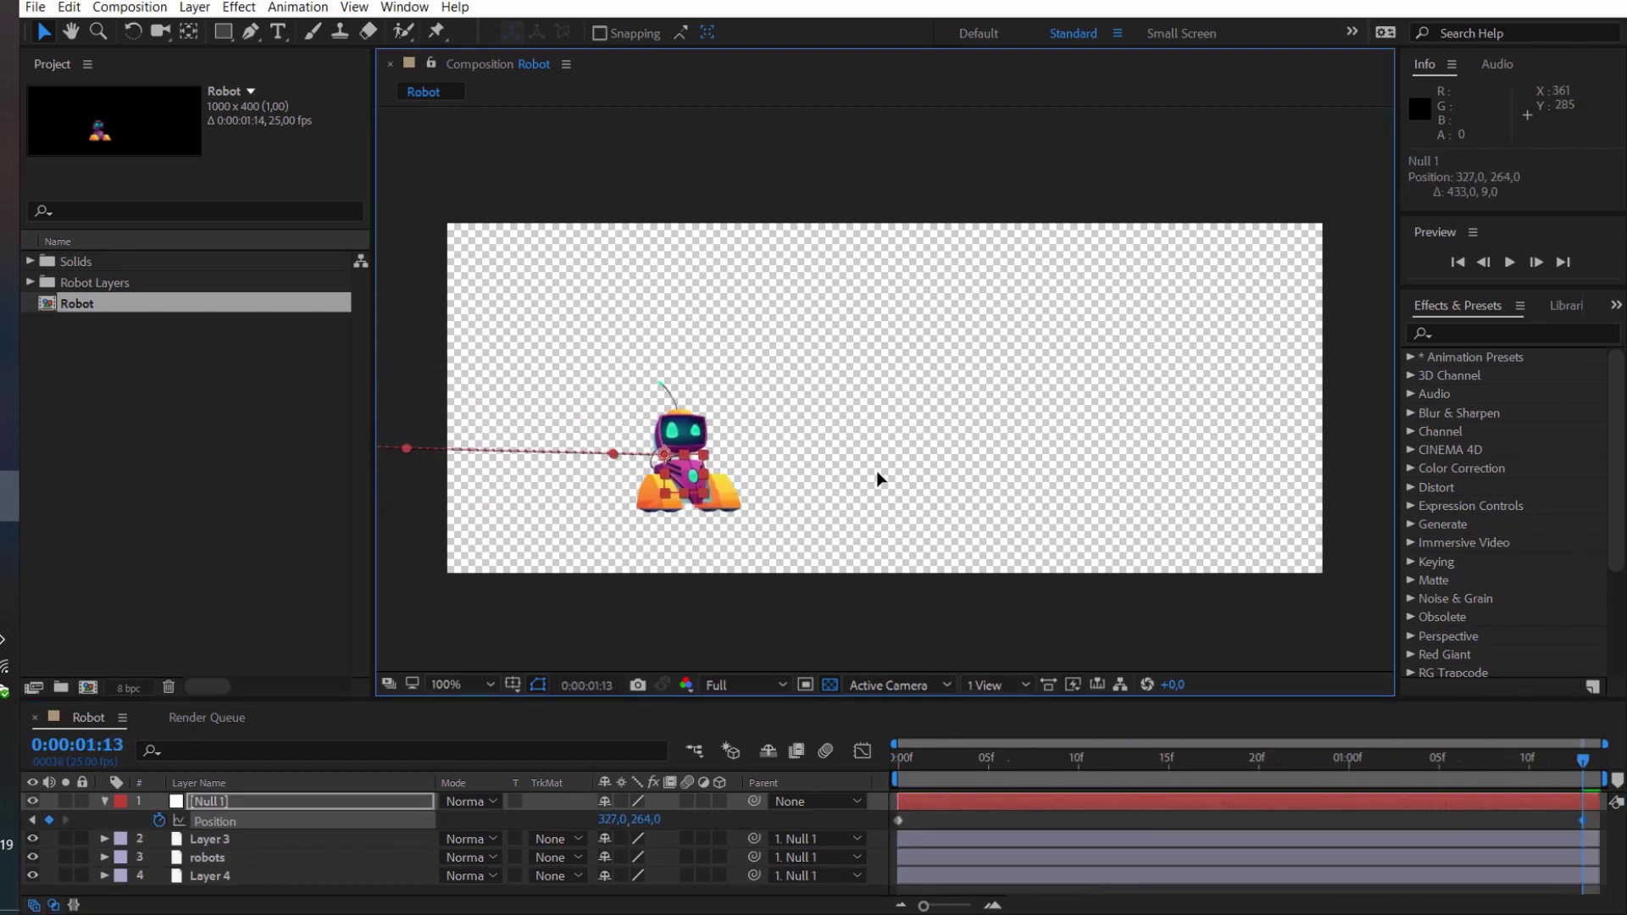
left_click(756, 792)
key("Home")
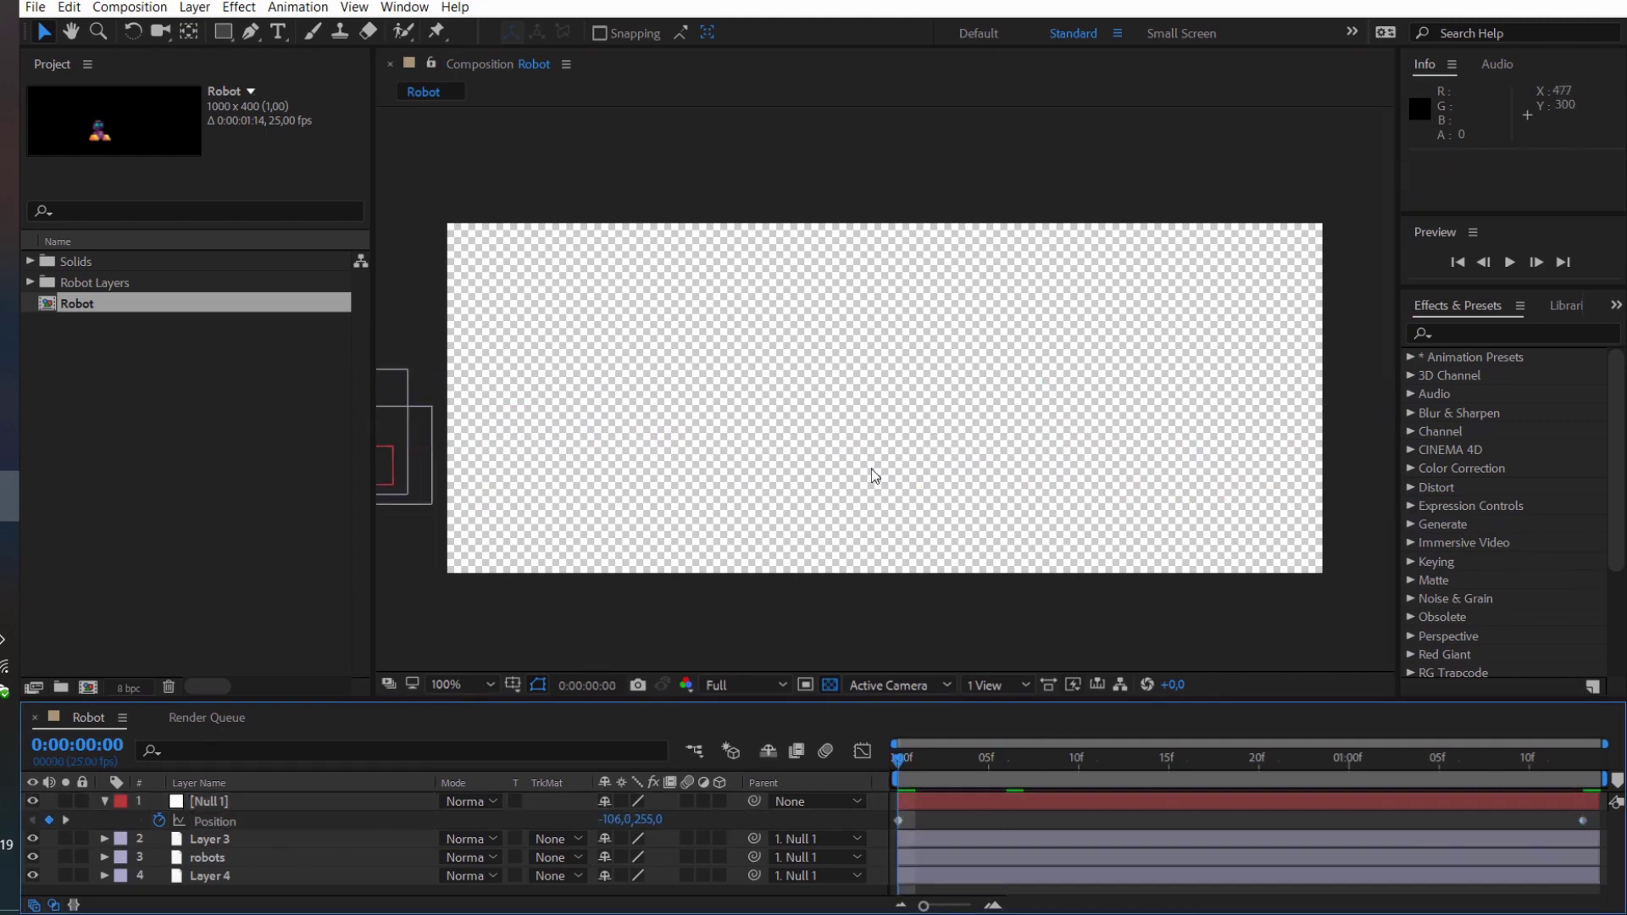
Preview the robot's slide from the start with the viewer zoomed out to show offscreen space
key("comma")
key("space")
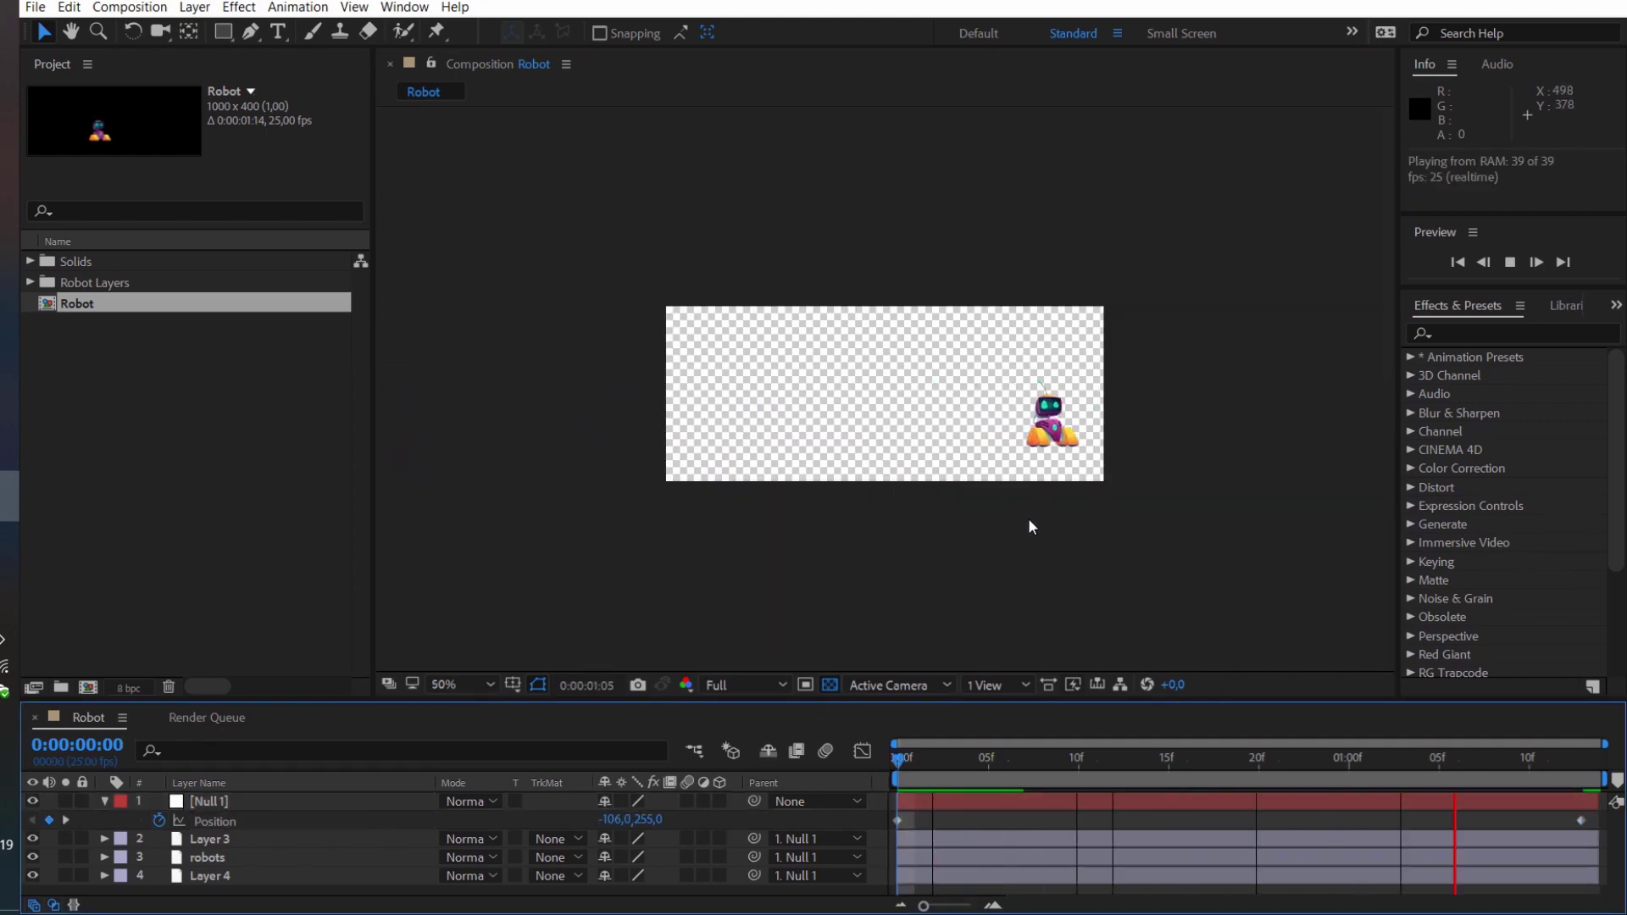
key("period")
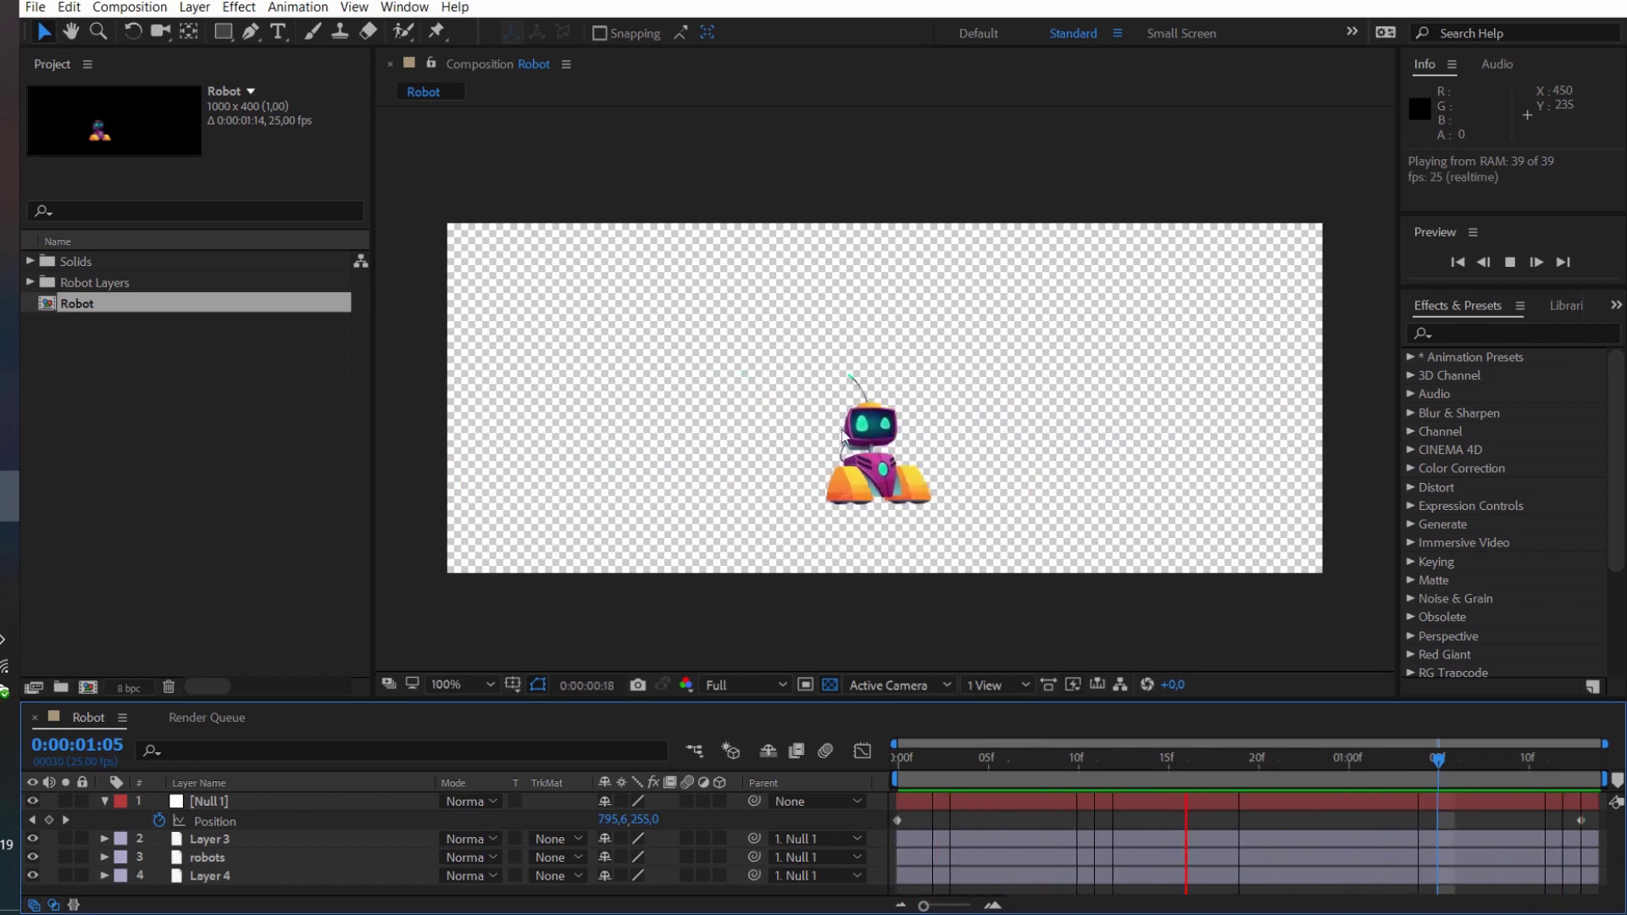
key("space")
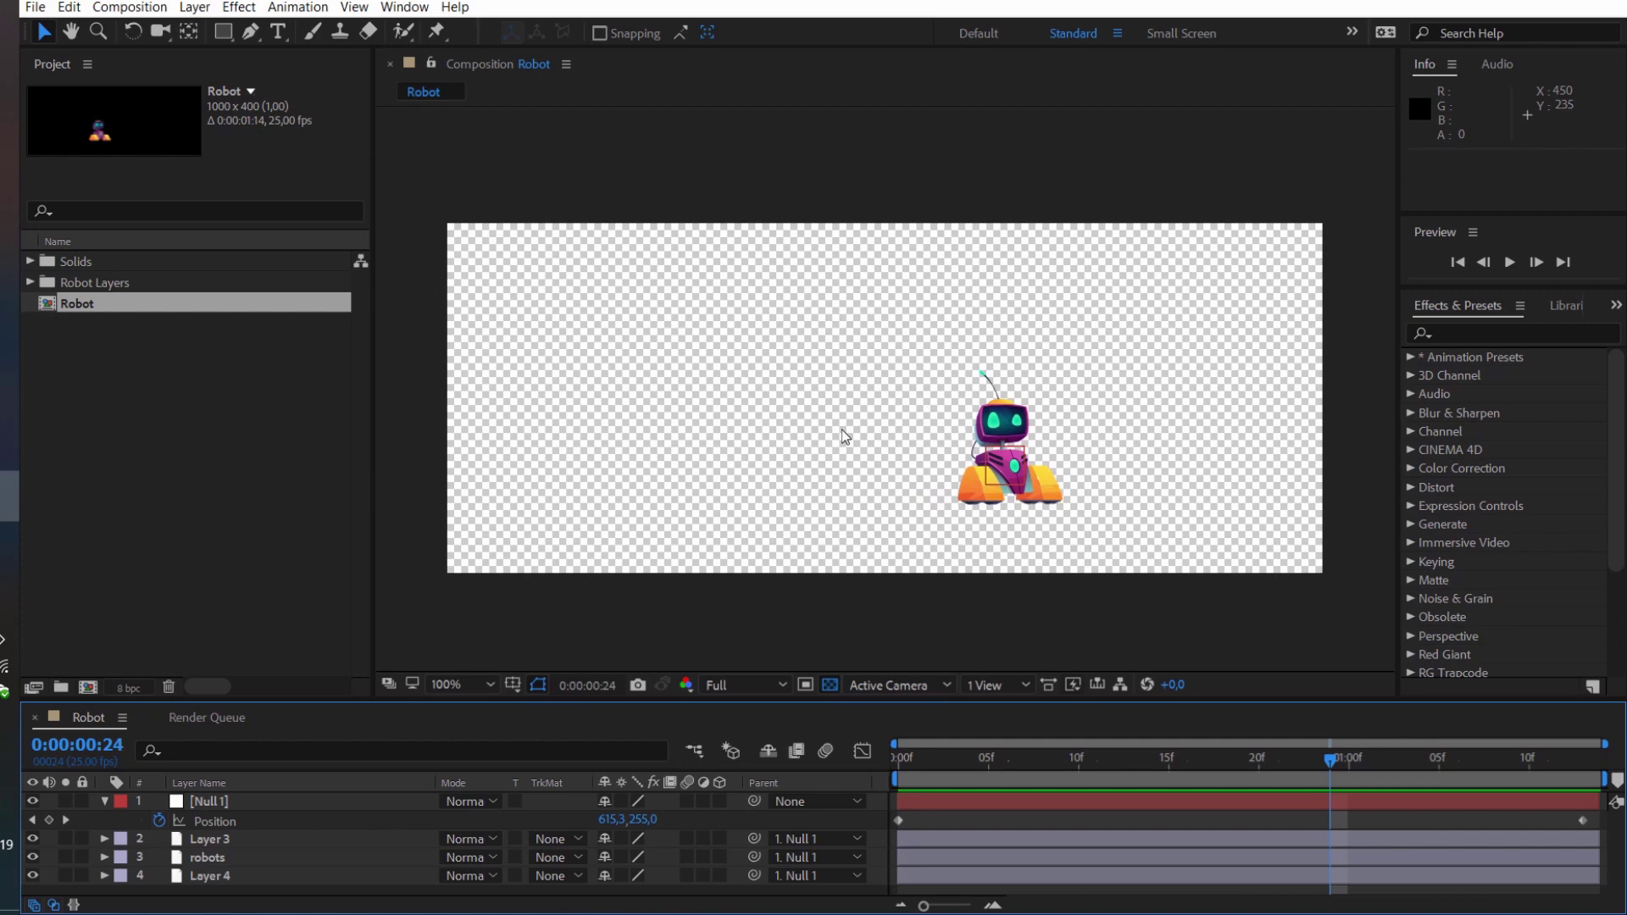
key("ctrl+k")
Change the Robot composition's duration to 0:00:03:14
left_click(432, 480)
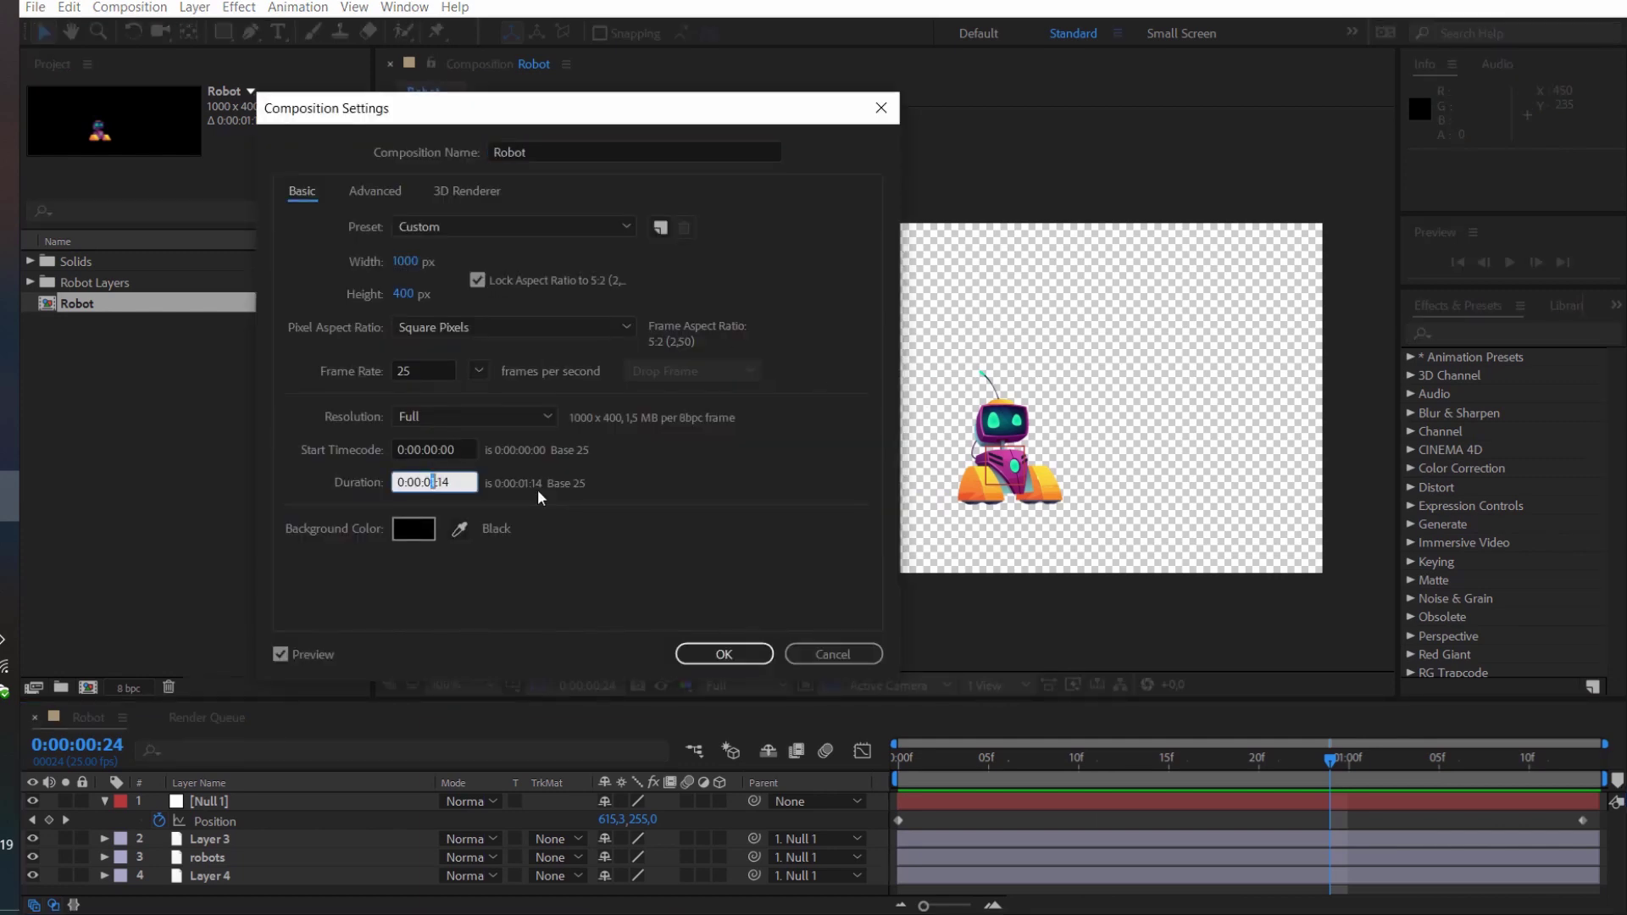
type("3")
key("Return")
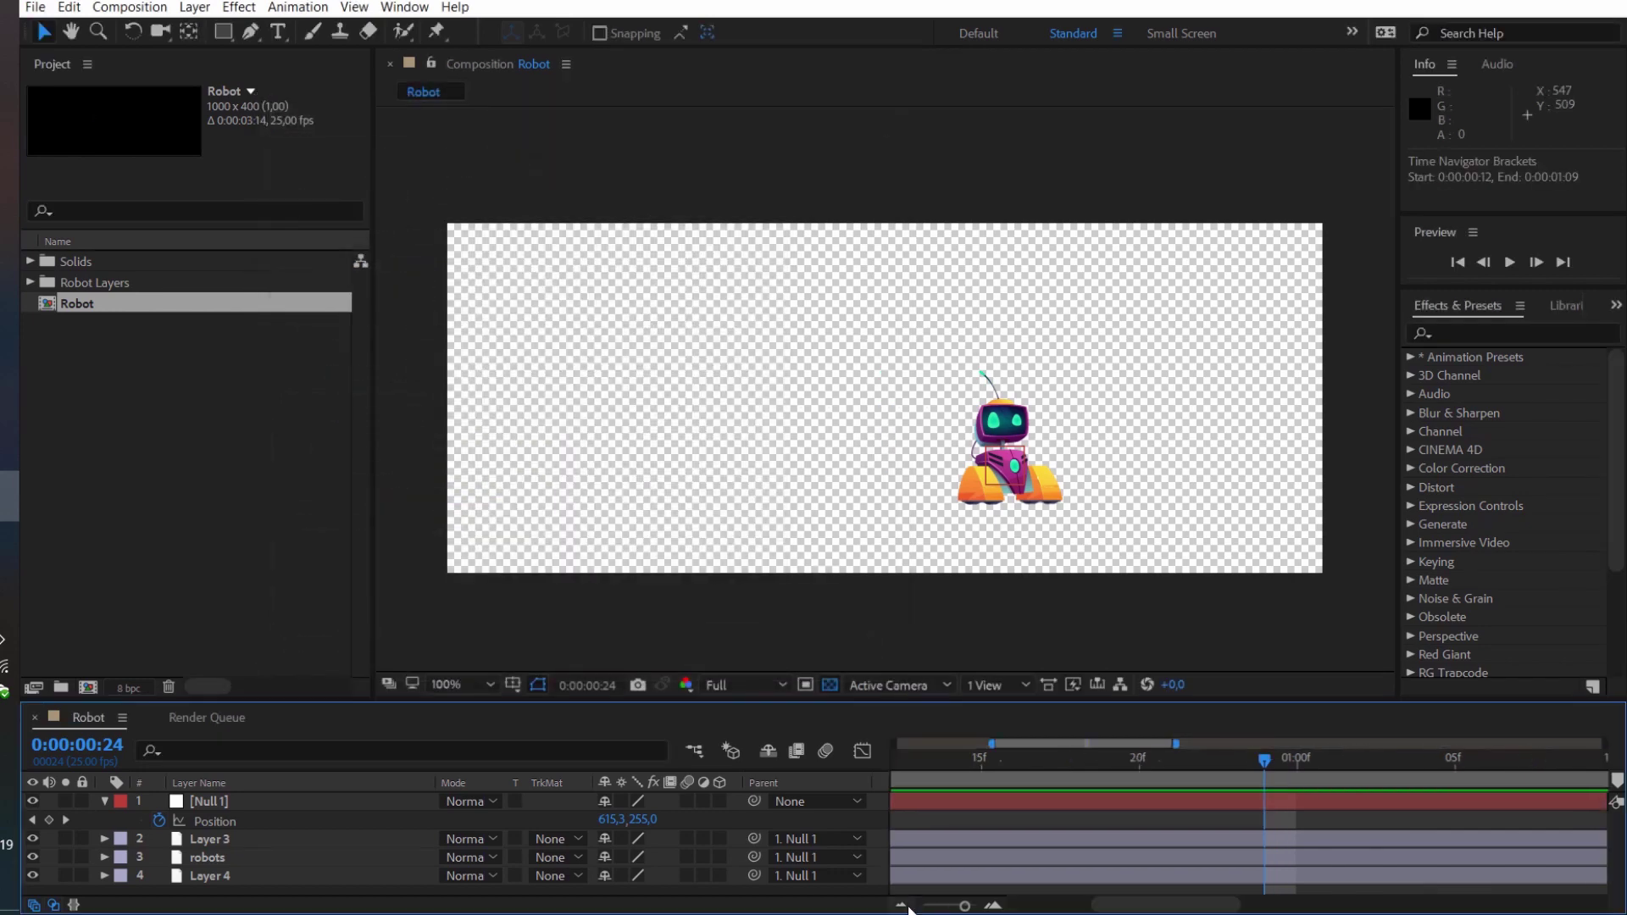
Extend Null 1, Layer 3, robots and Layer 4 and the last Position keyframe to the comp end, then preview
left_click(902, 906)
left_click(902, 906)
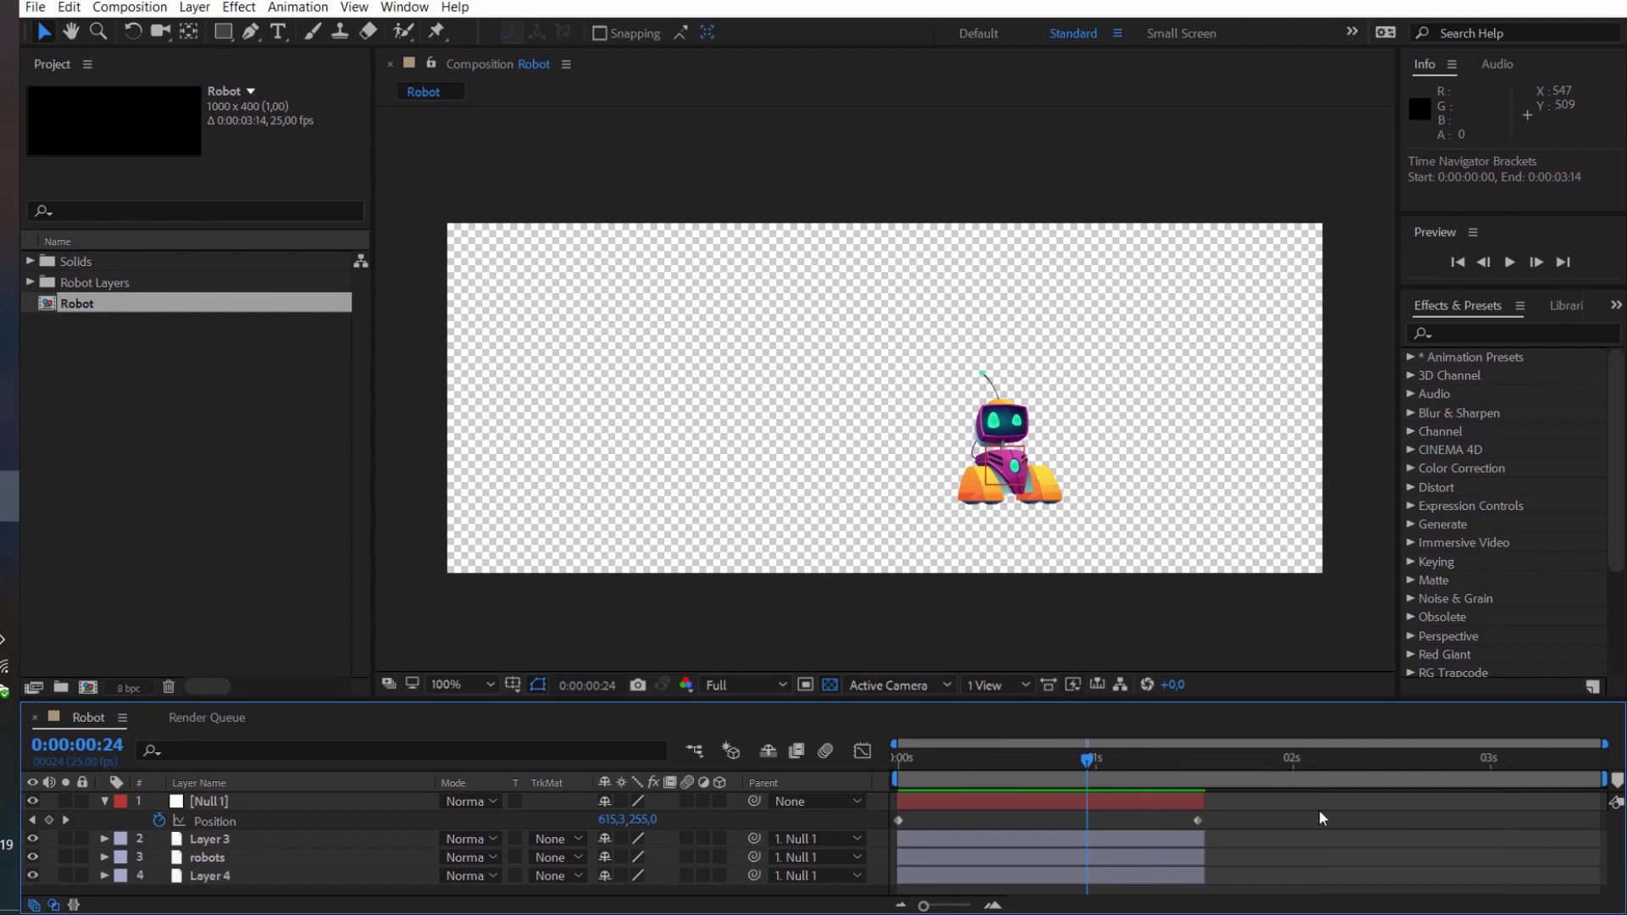
left_click_drag(1205, 802, 1606, 803)
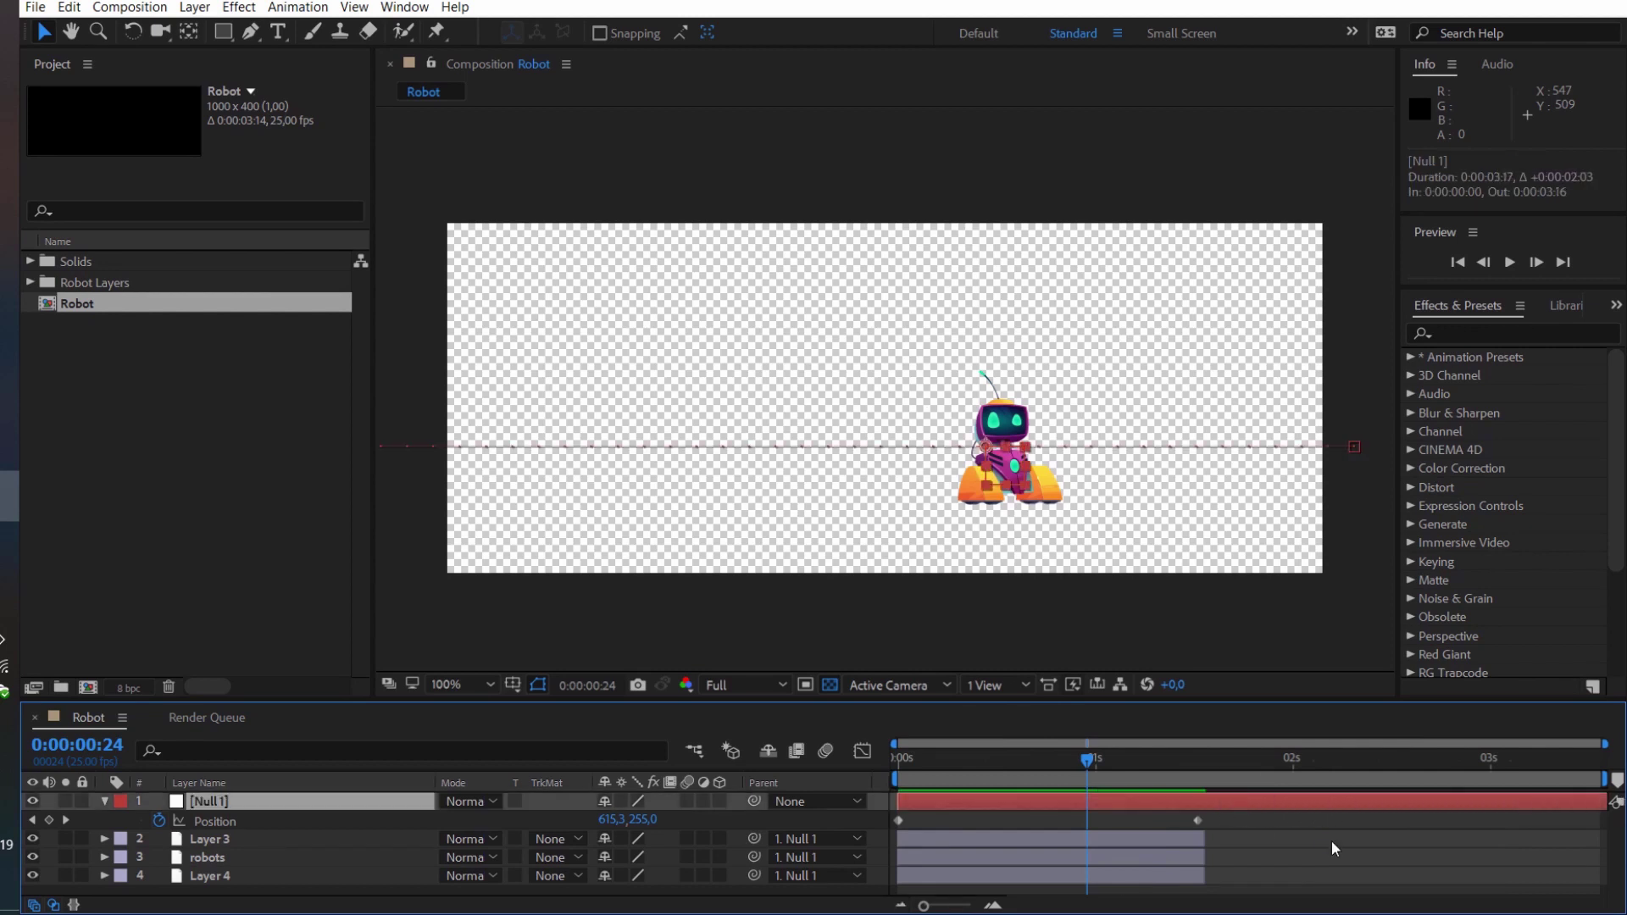
mouse_move(1202, 840)
left_mouse_down()
mouse_move(1606, 840)
mouse_move(1605, 858)
left_mouse_up()
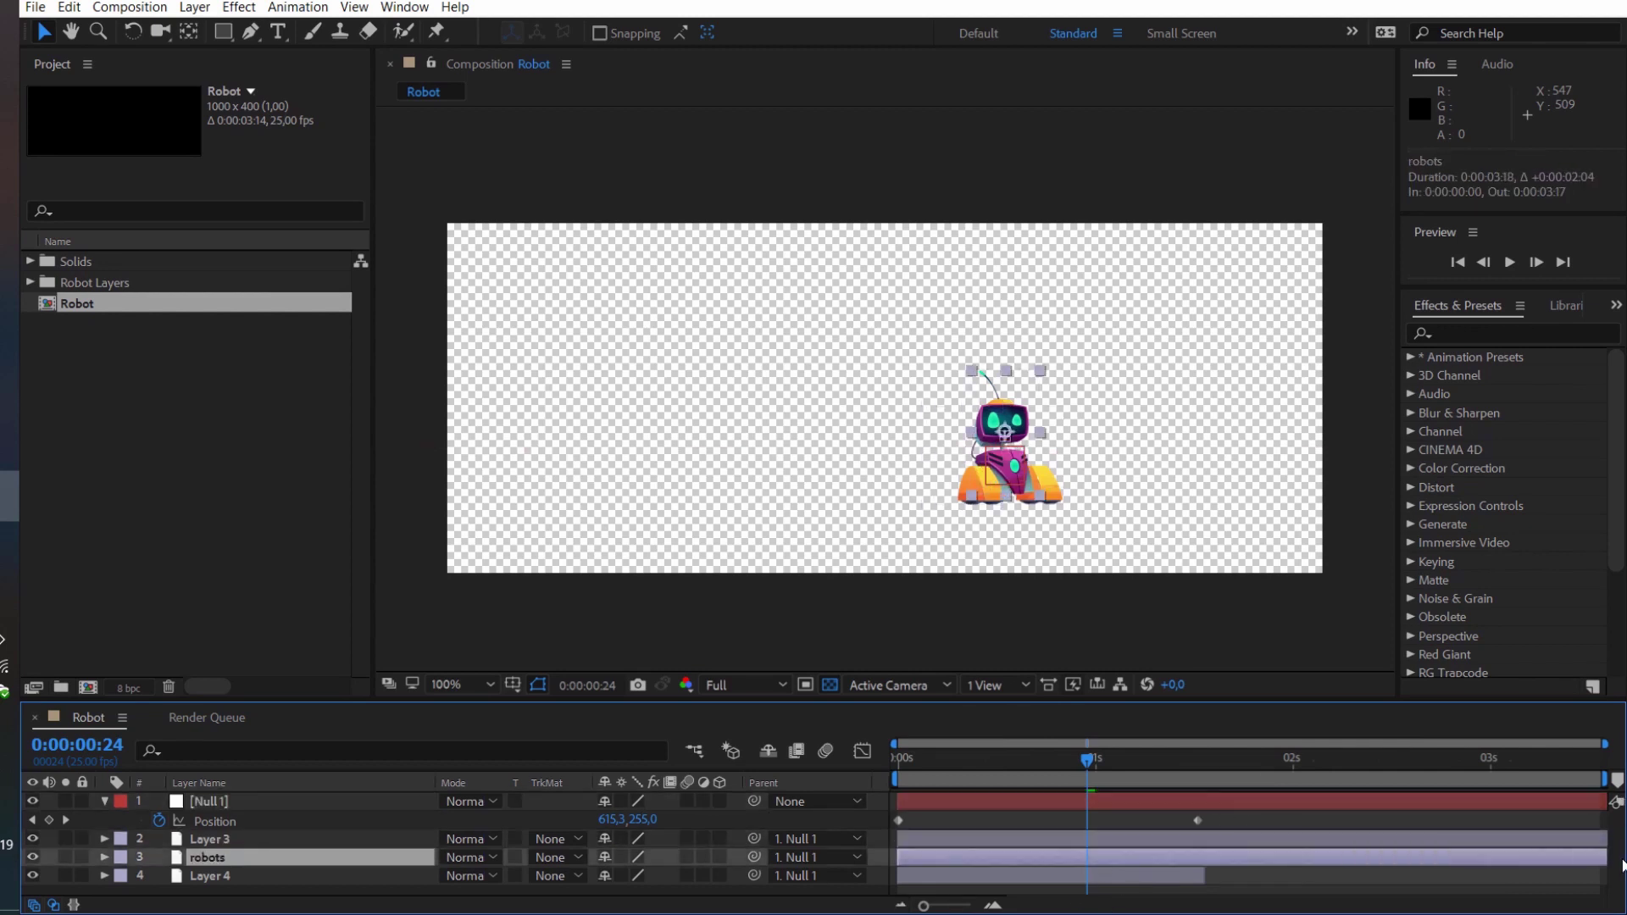
left_click_drag(1204, 875, 1606, 875)
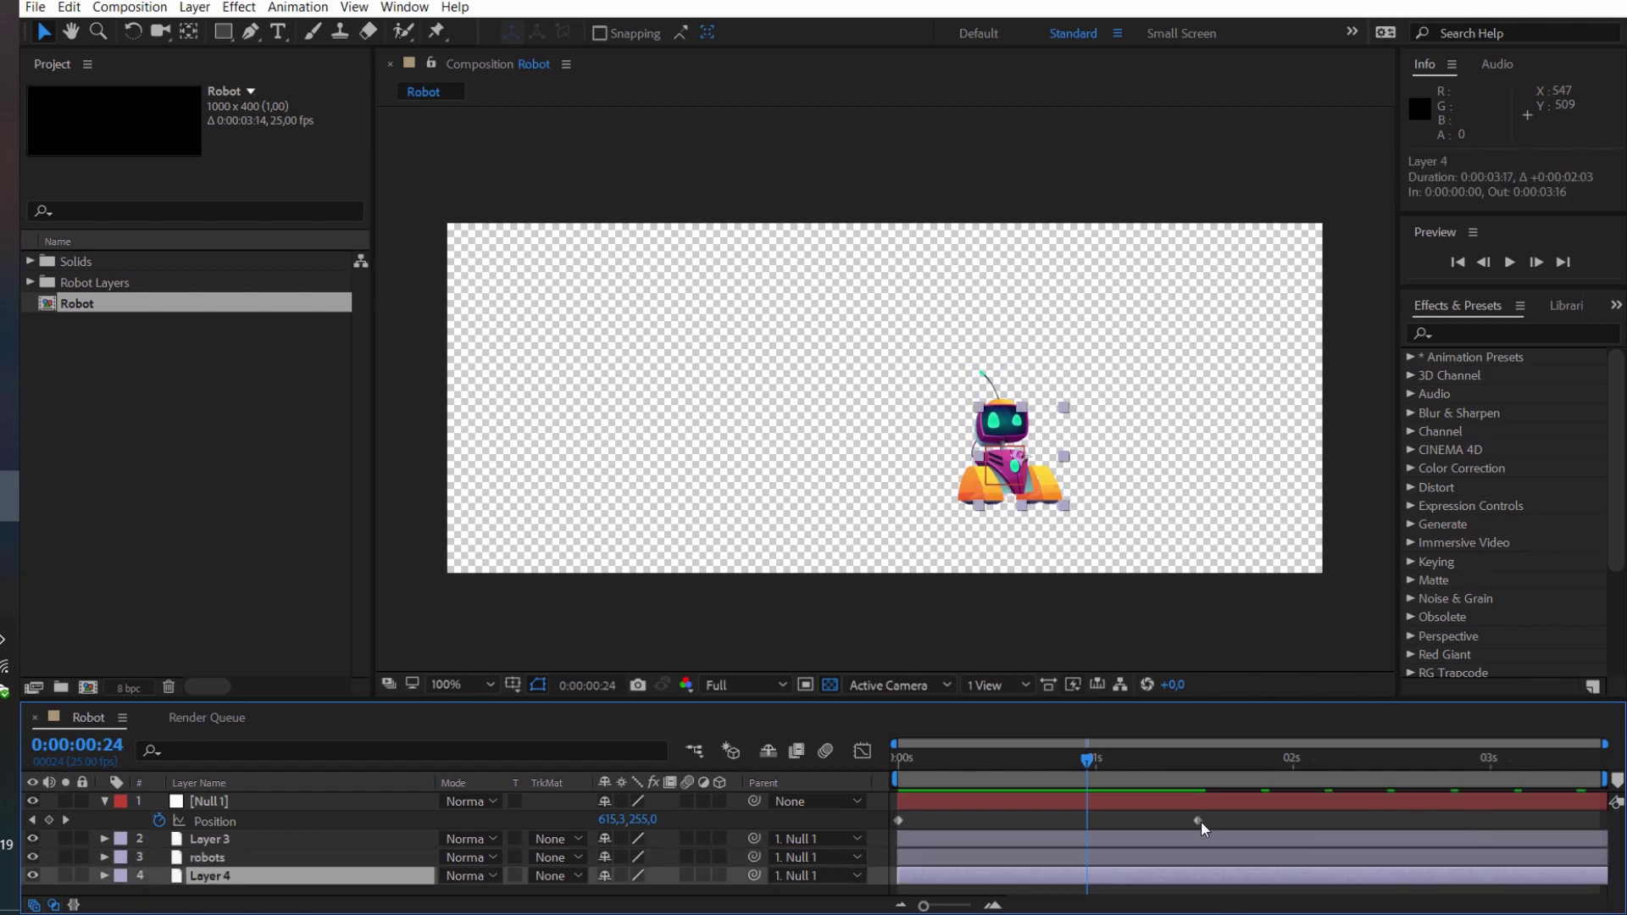
left_click_drag(1198, 822, 1610, 824)
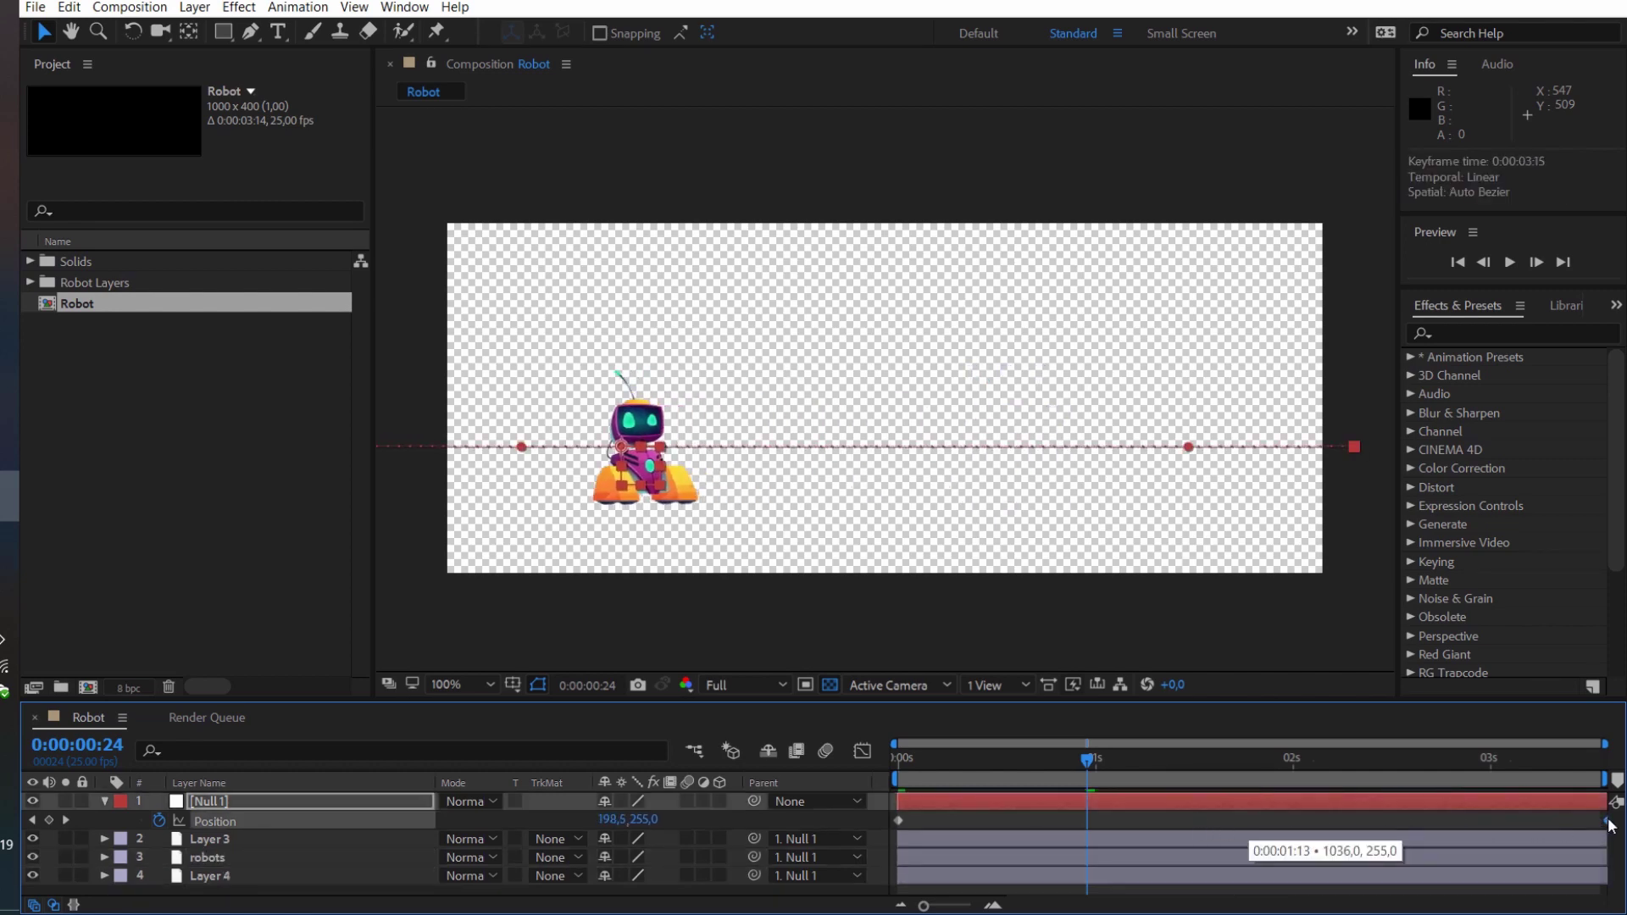
key("space")
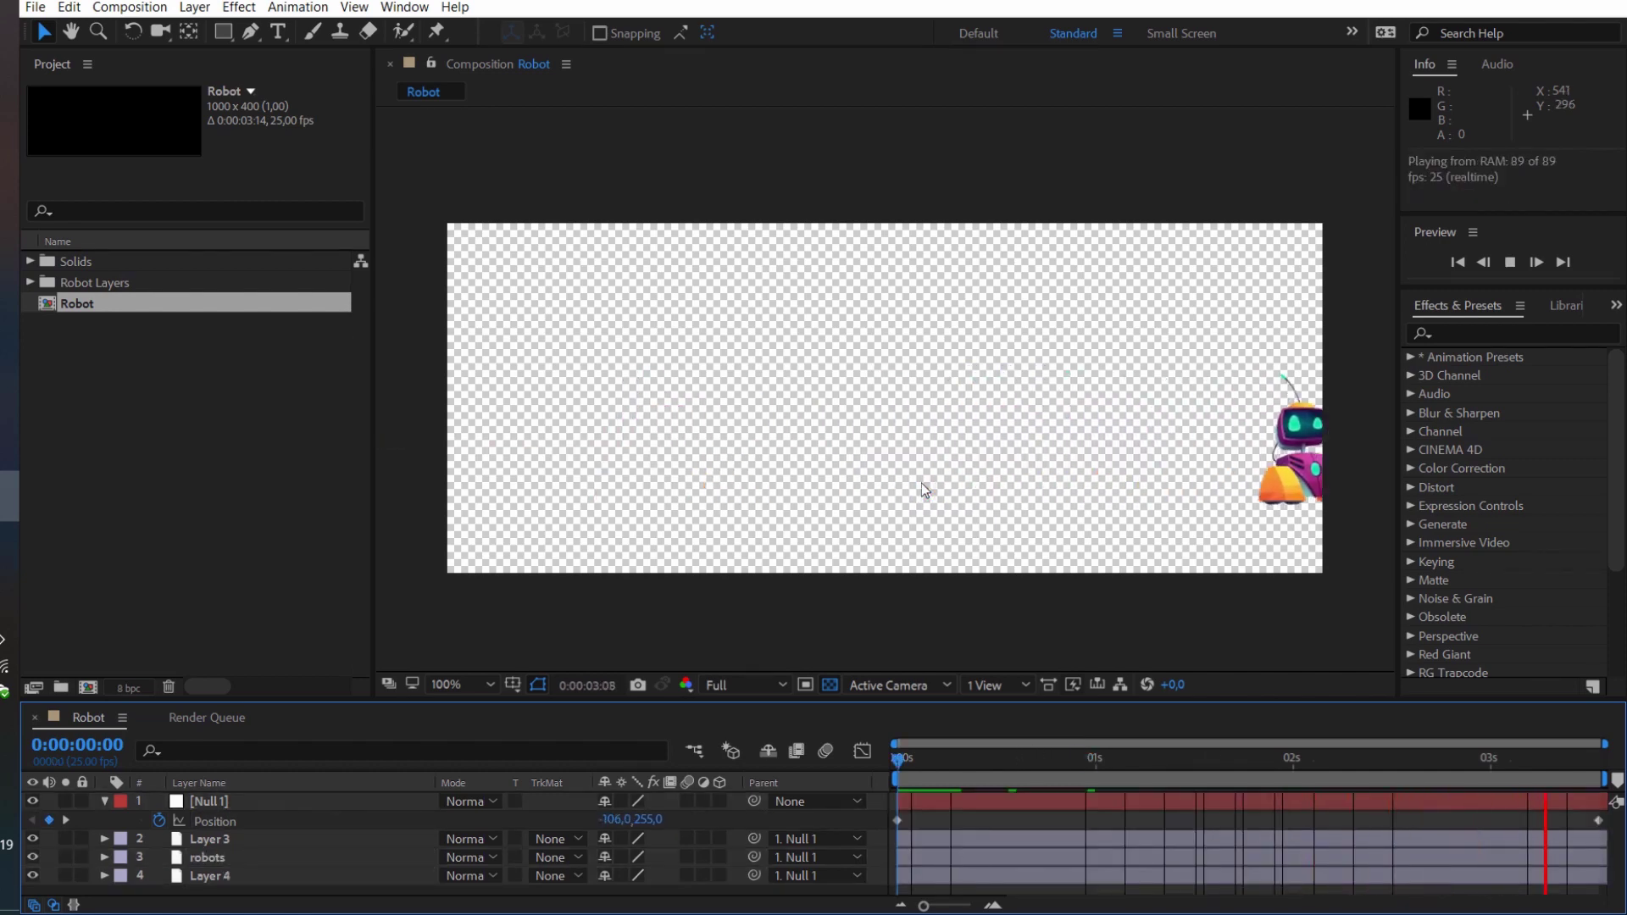
key("period")
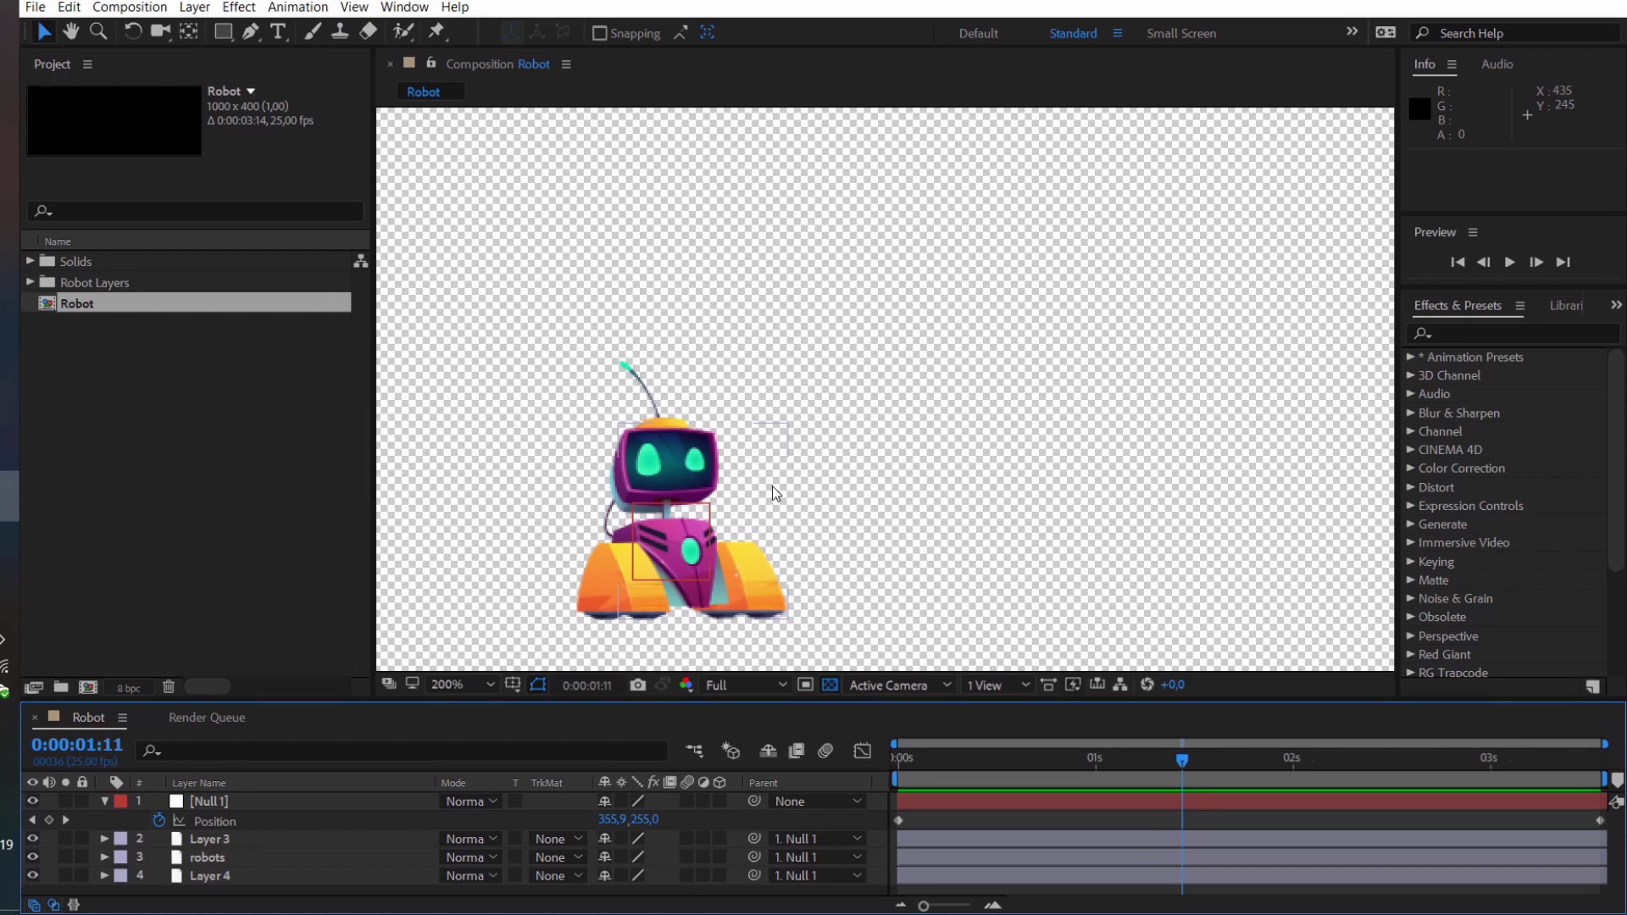
key("Home")
key("comma")
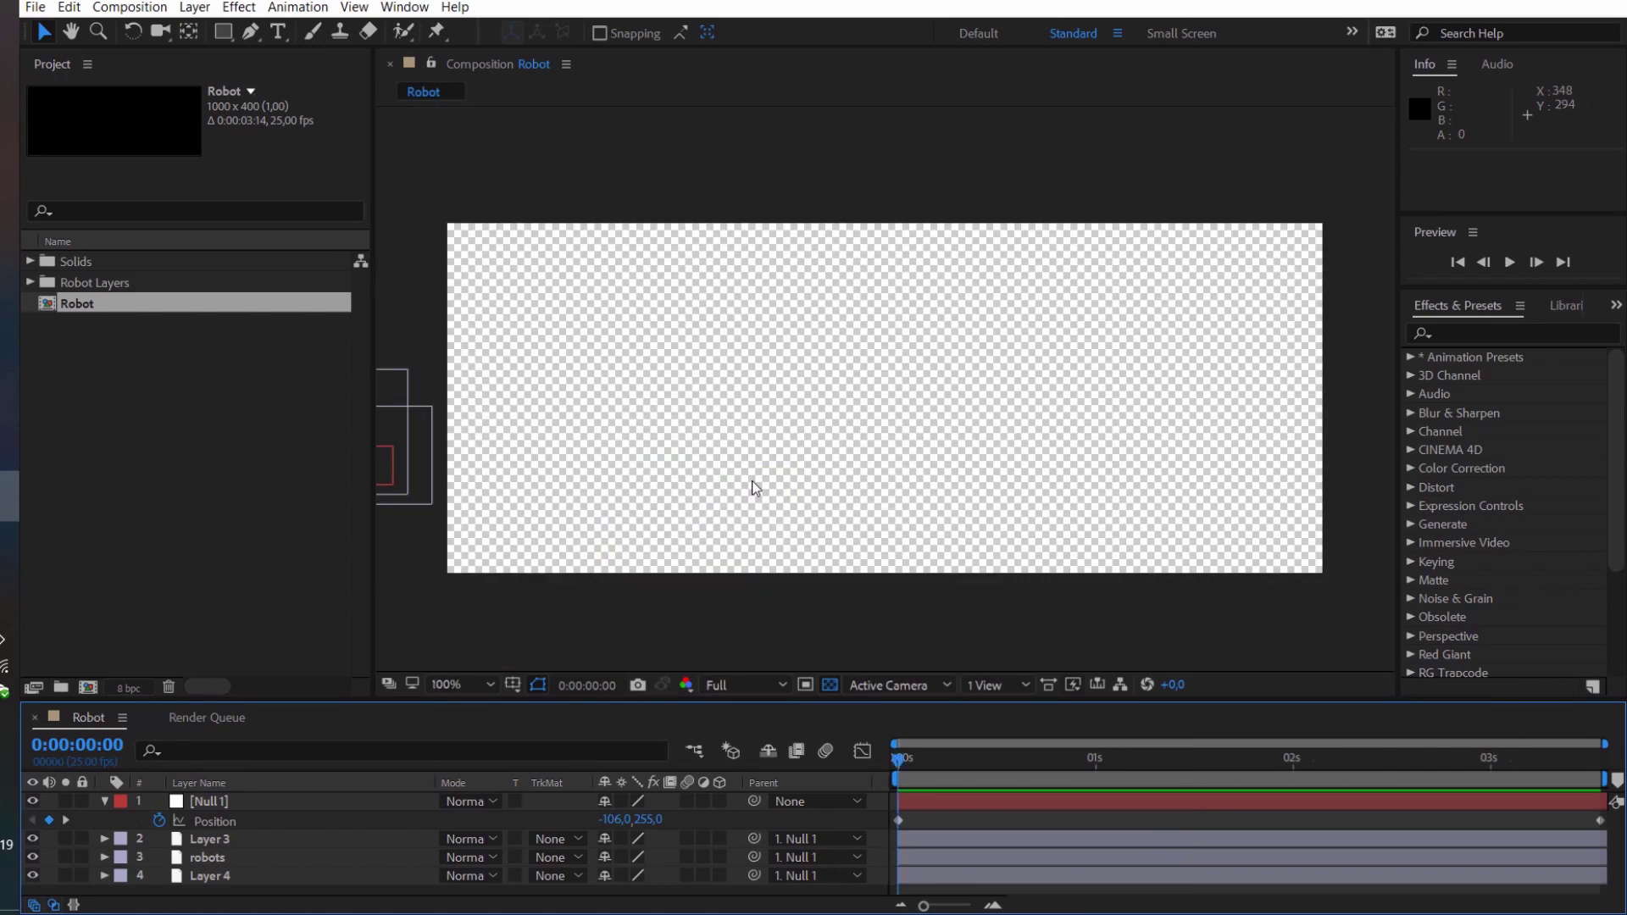
left_click(1205, 761)
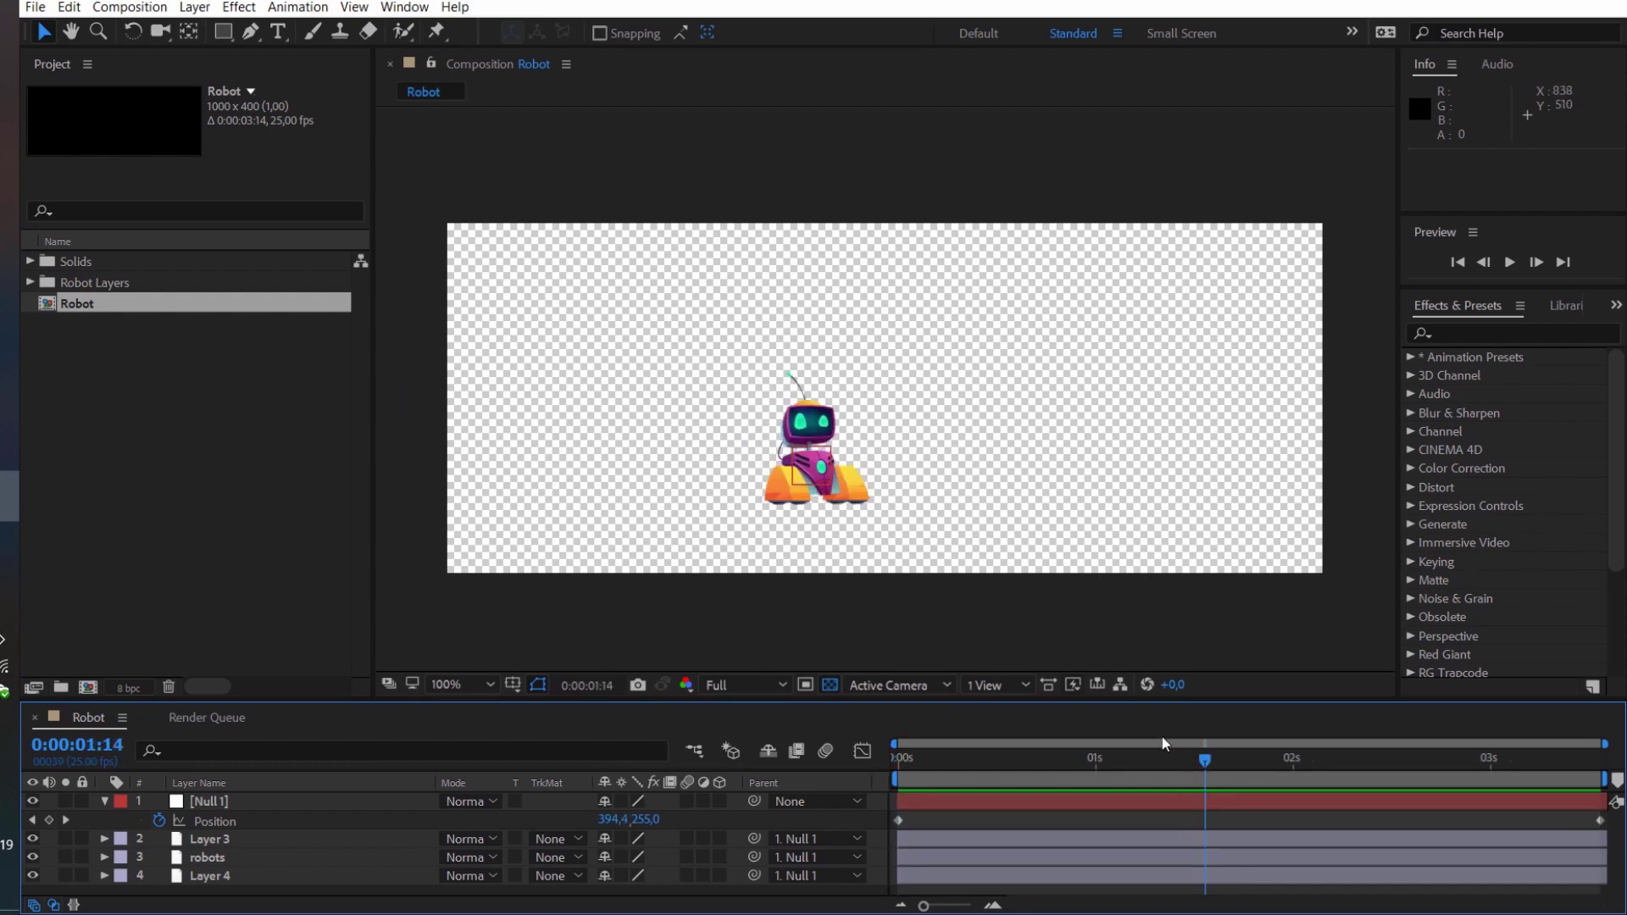
Add a new solid layer coloured medium cyan as the background, then stop the preview
left_click(194, 7)
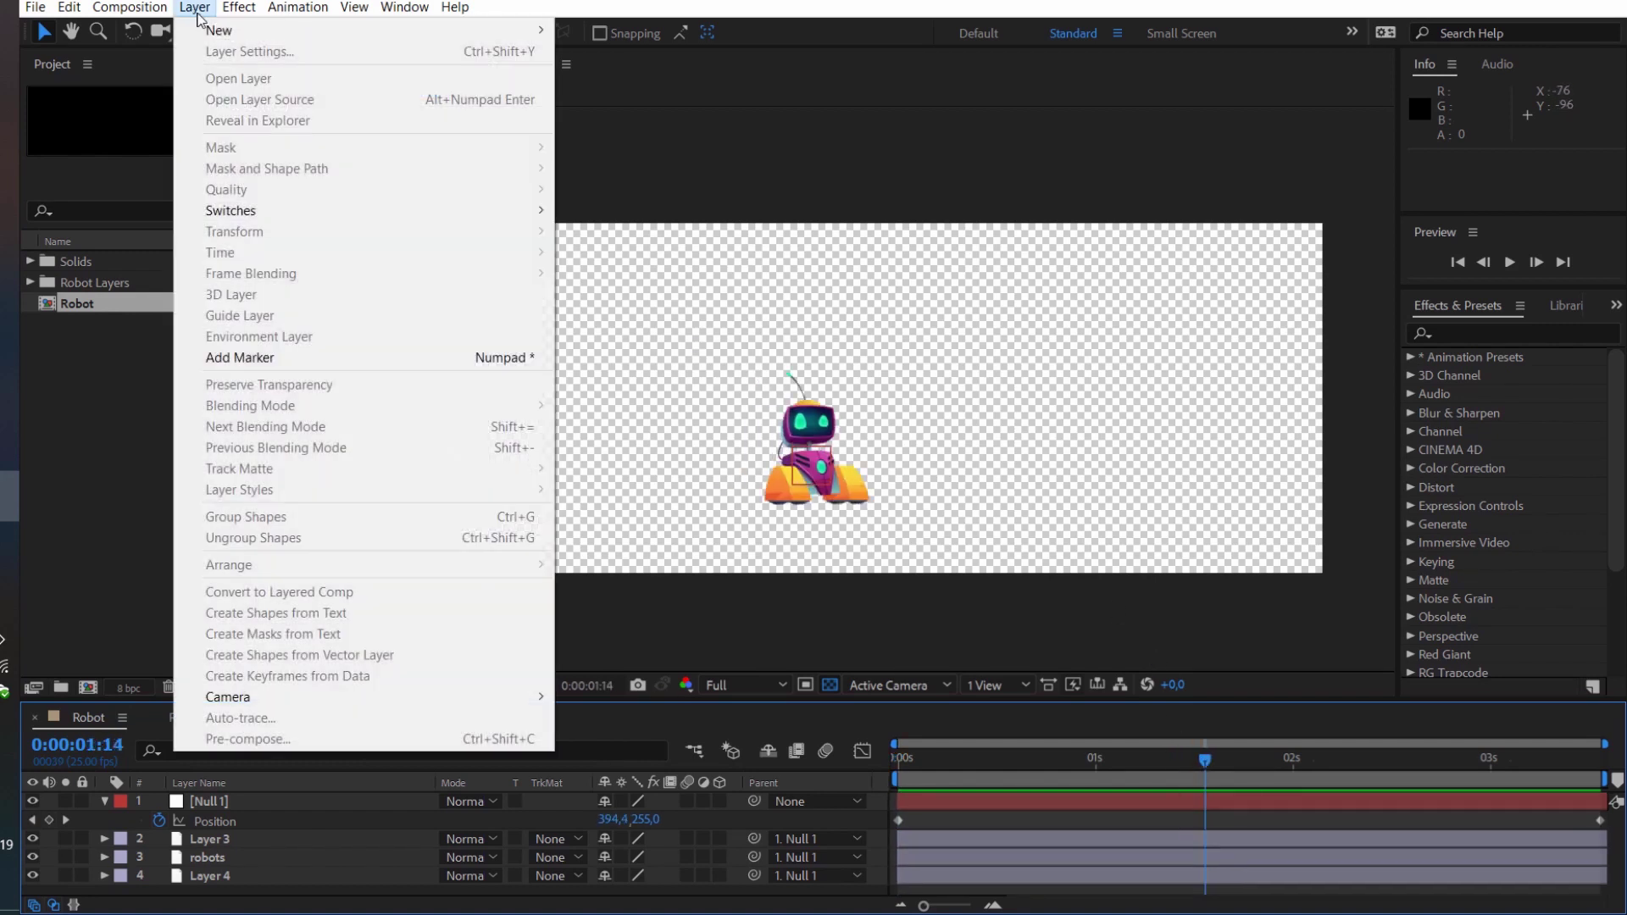
mouse_move(222, 28)
left_click(601, 51)
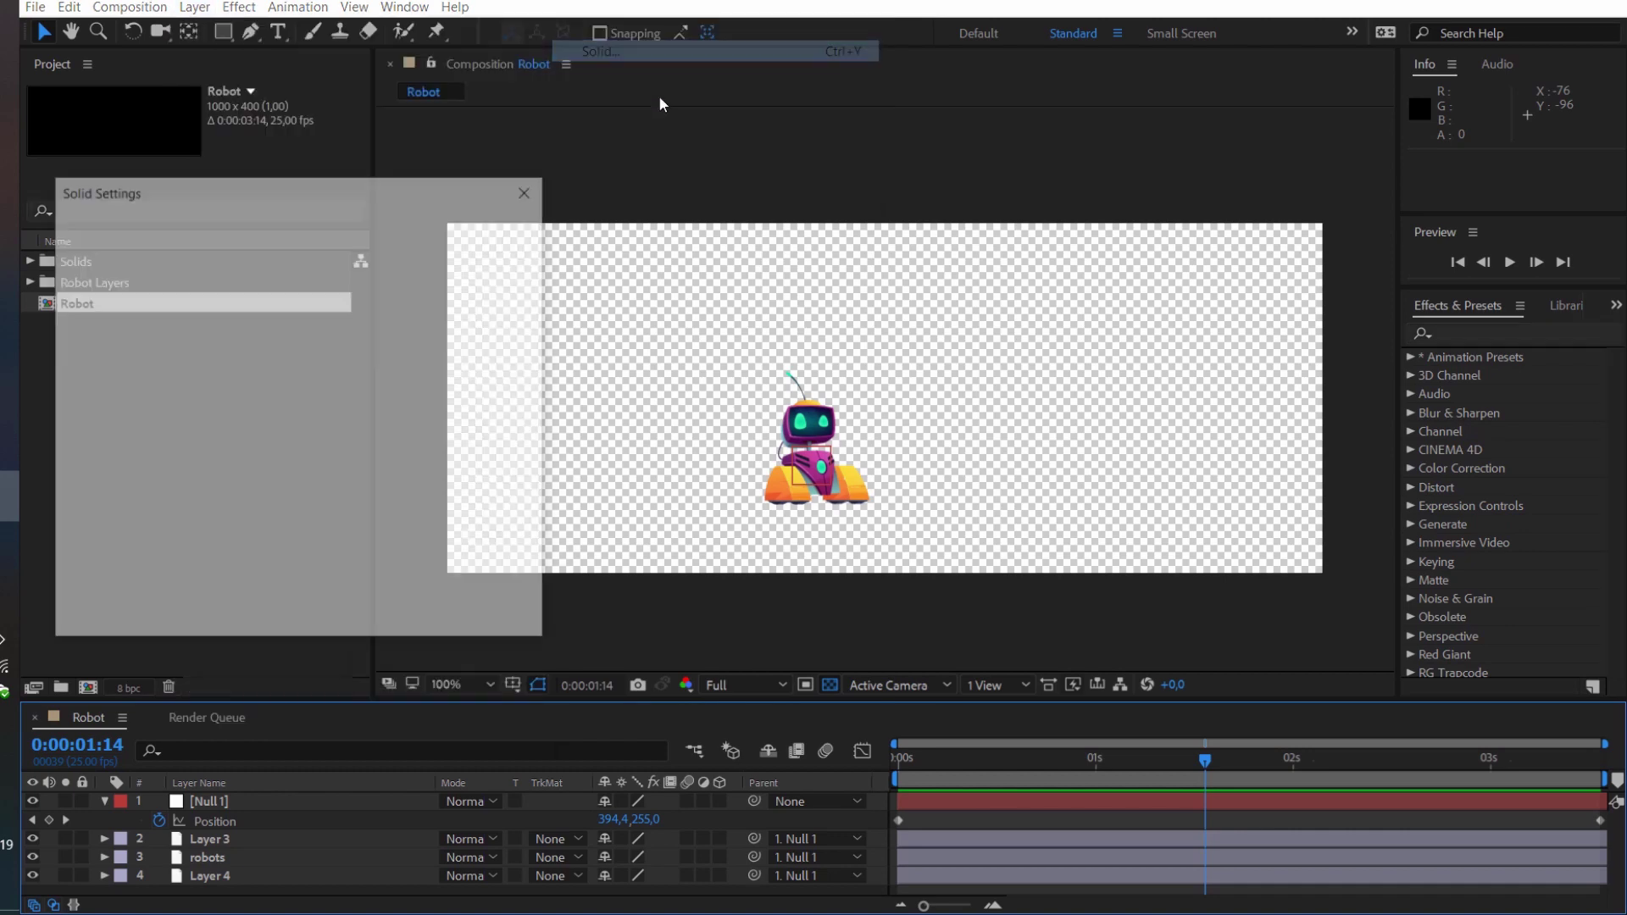
left_click(287, 553)
left_click_drag(534, 208, 339, 344)
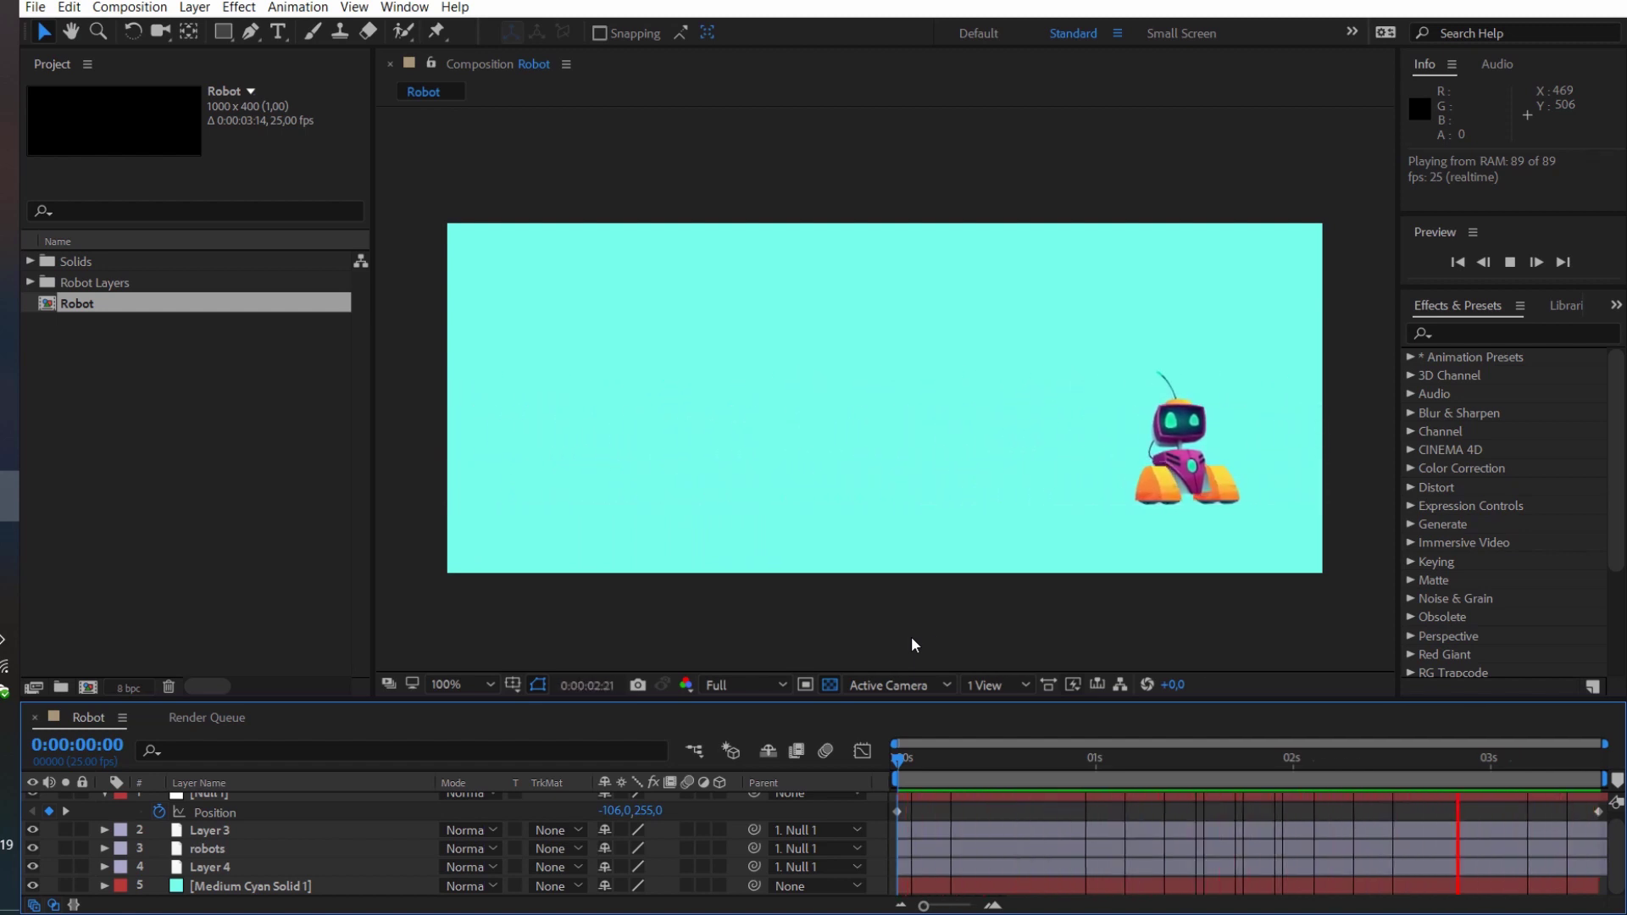
key("space")
Add the Robot comp to the Render Queue with AVI output format writing Robot.avi
left_click(131, 8)
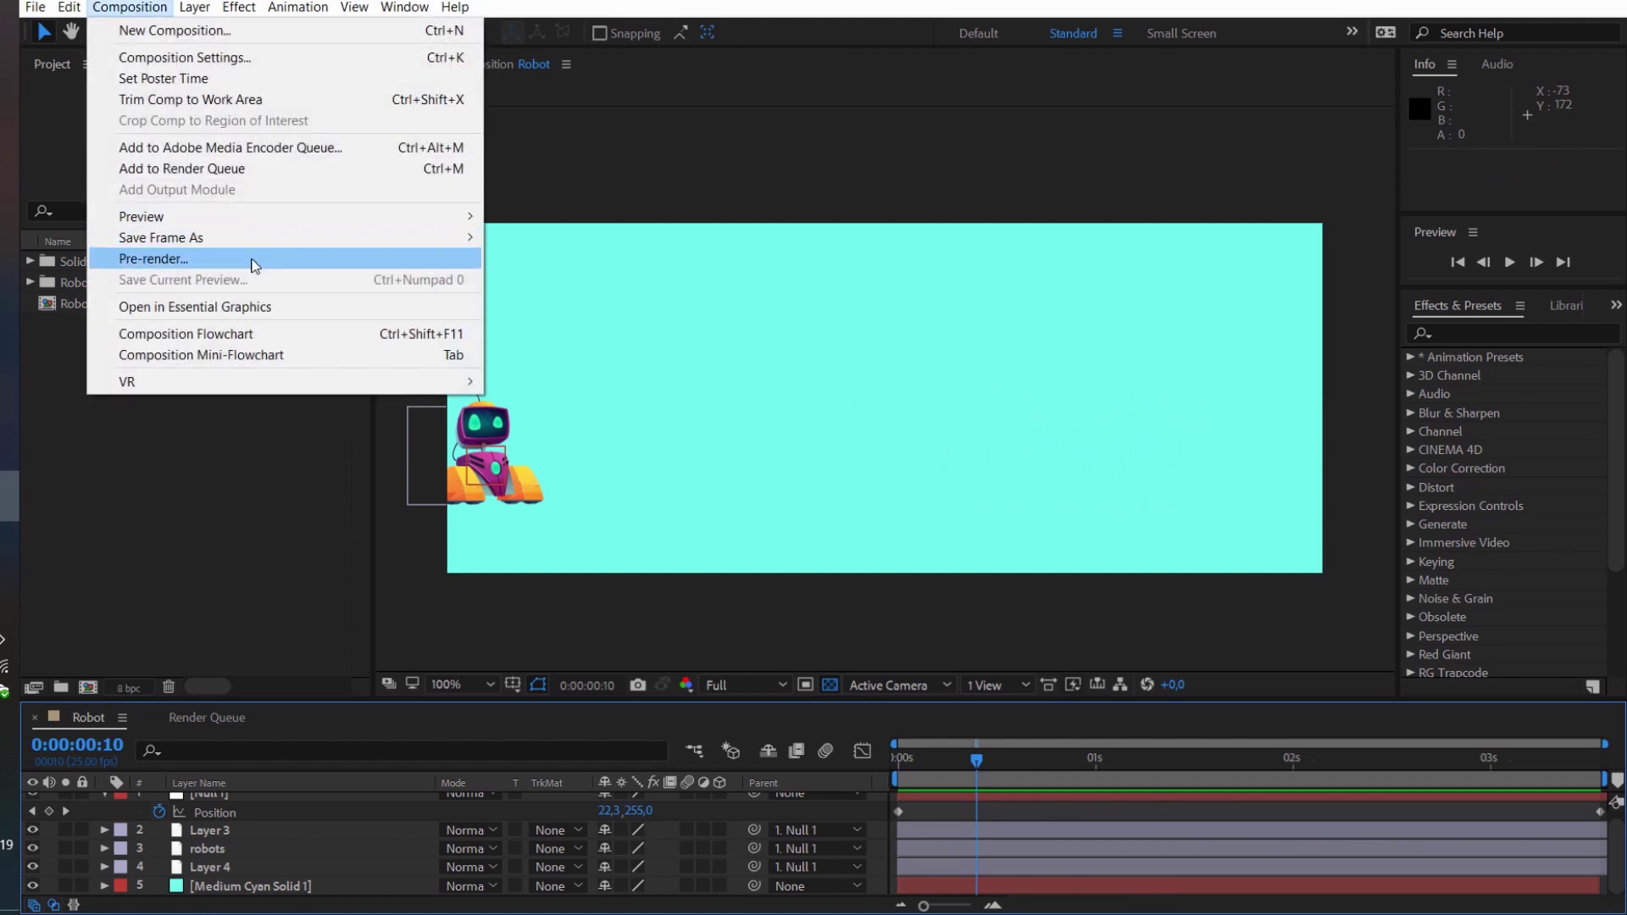
left_click(254, 266)
left_click(225, 865)
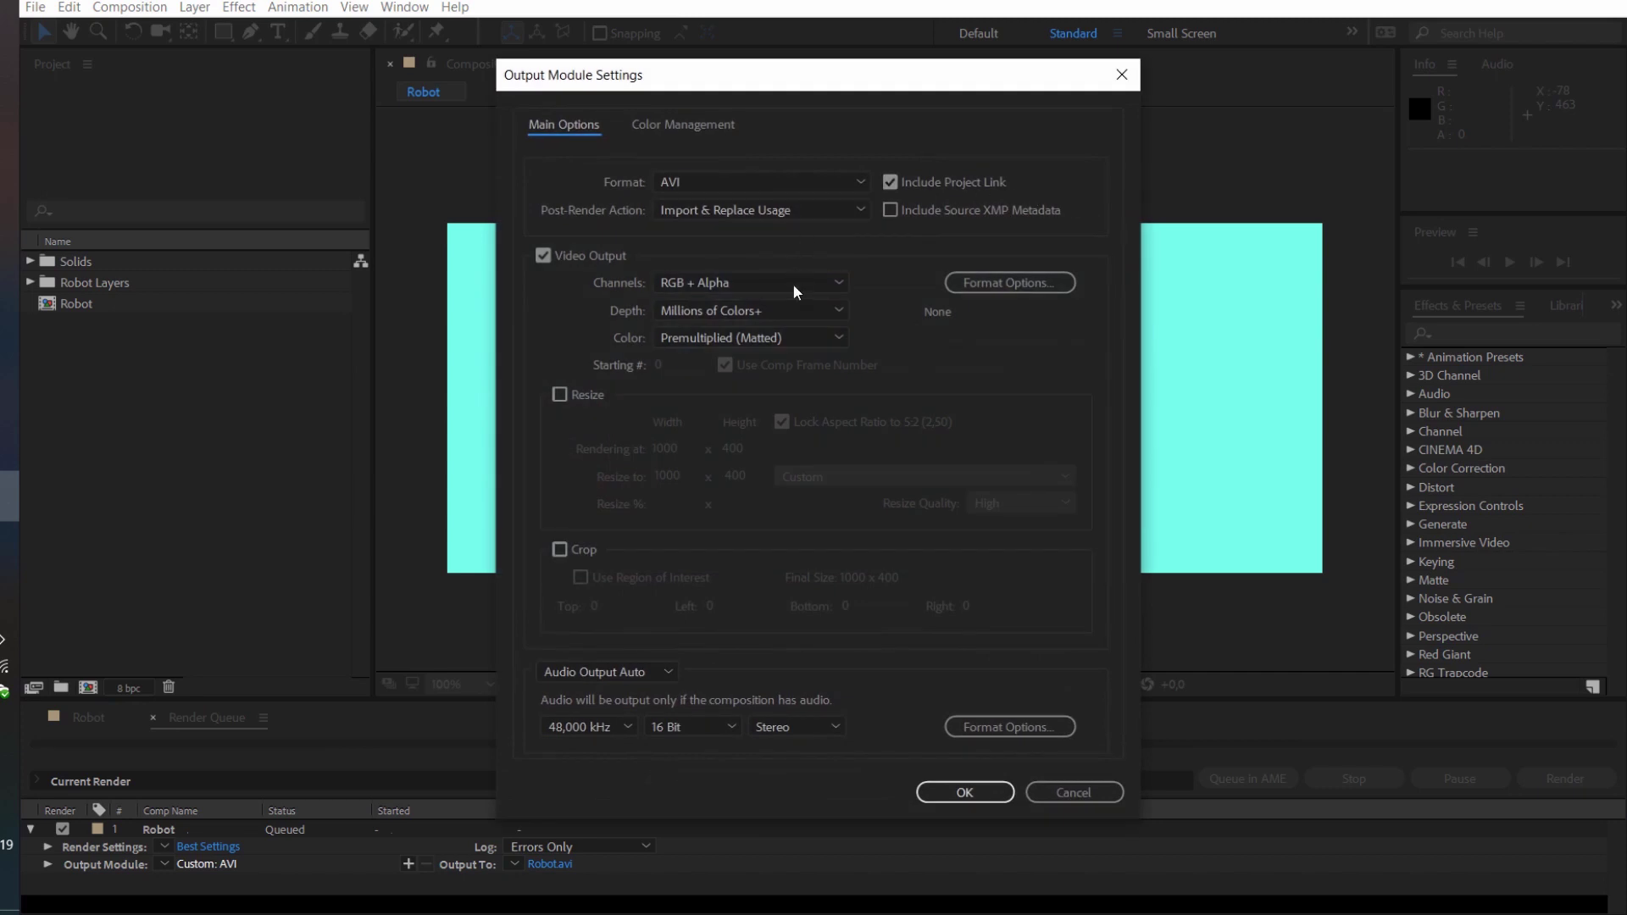
left_click(767, 191)
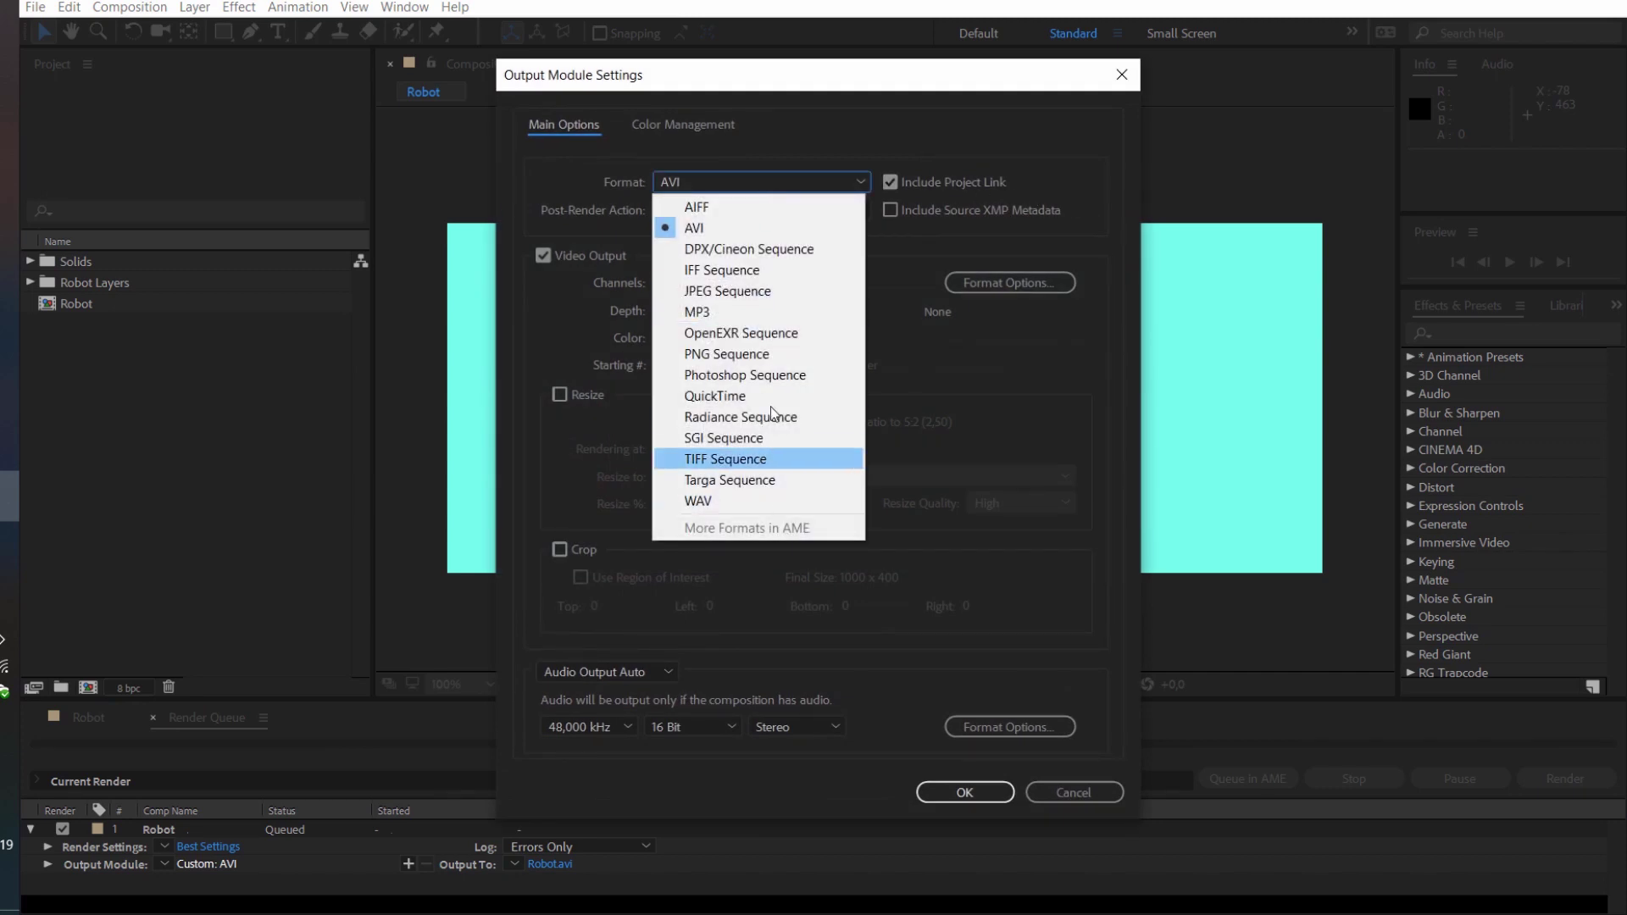
left_click(1117, 78)
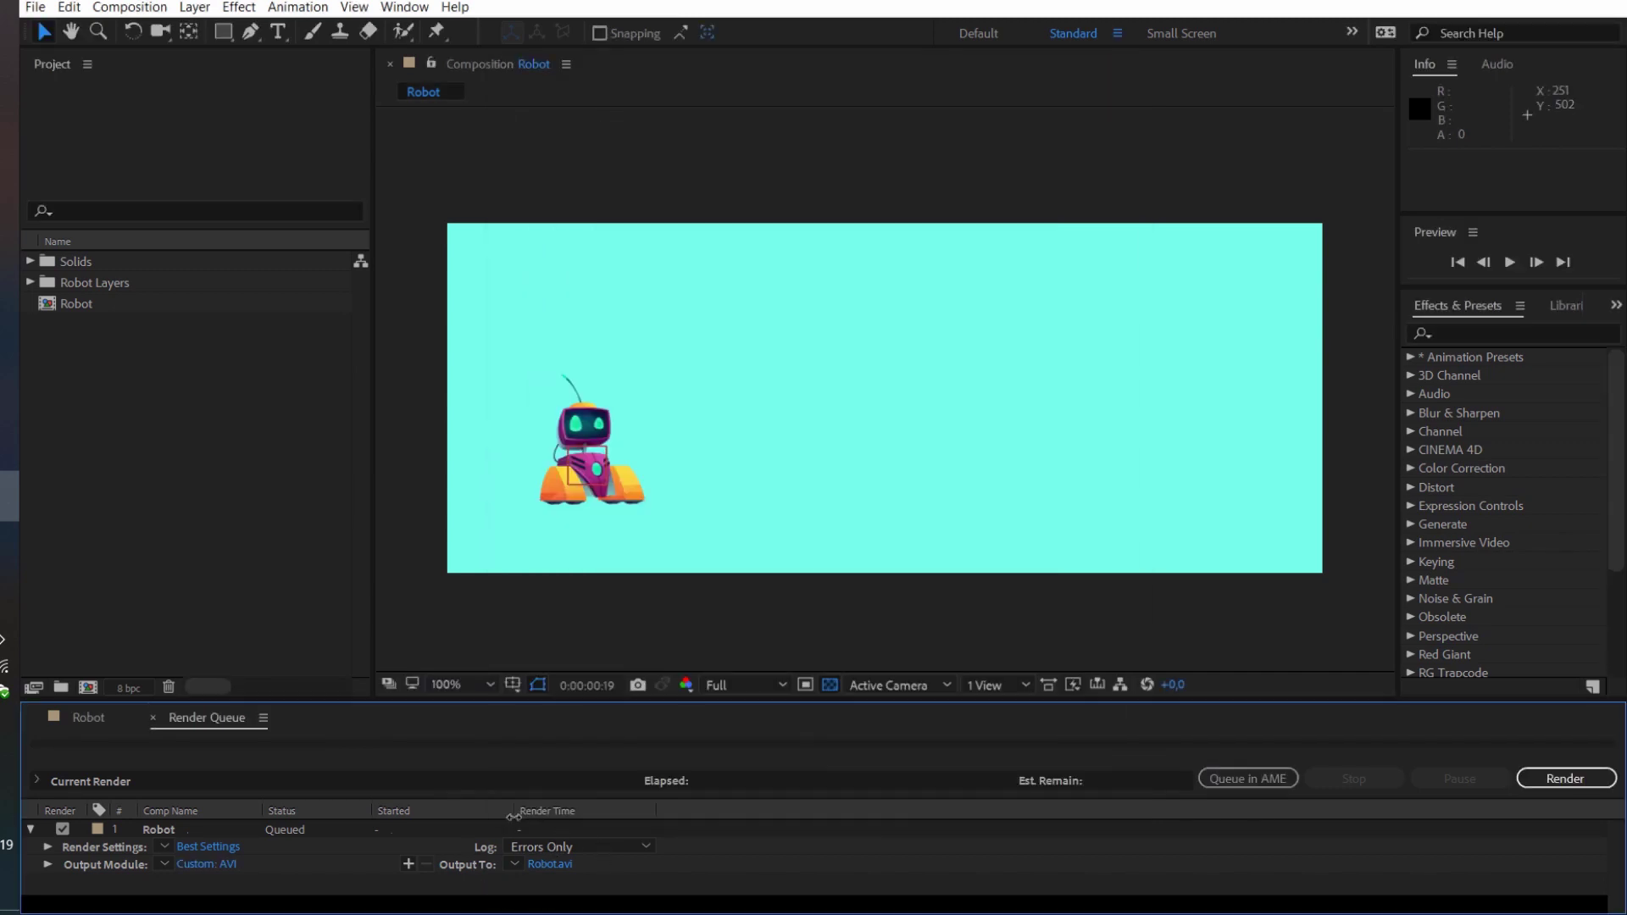